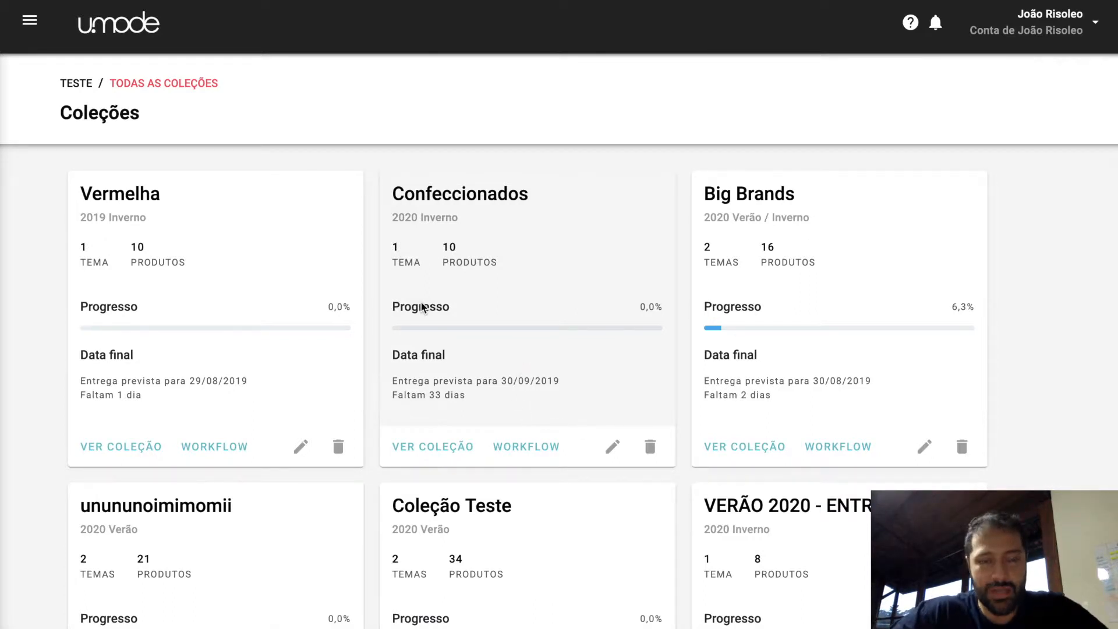
- Look through the list of brands available in the account, keeping the Teste brand active
left_click(30, 22)
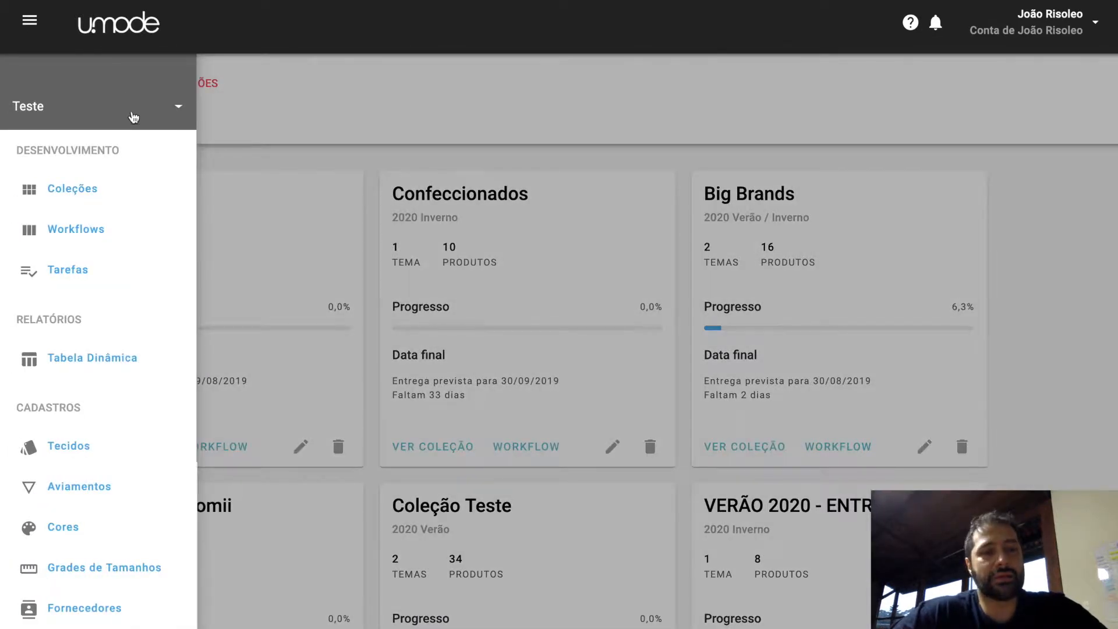
left_click(132, 114)
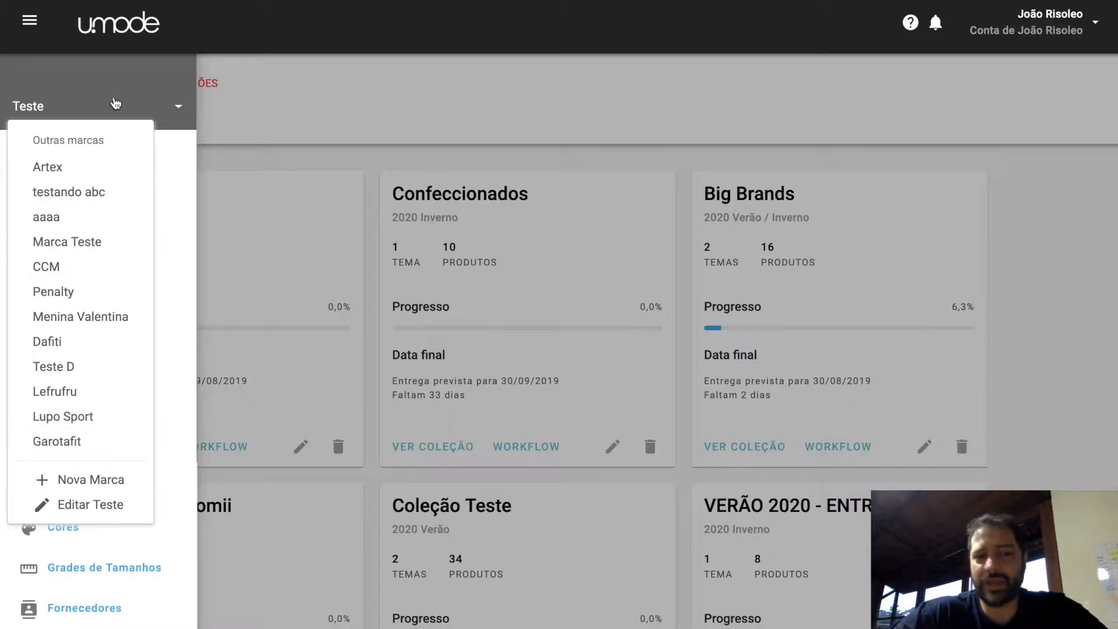
left_click(128, 99)
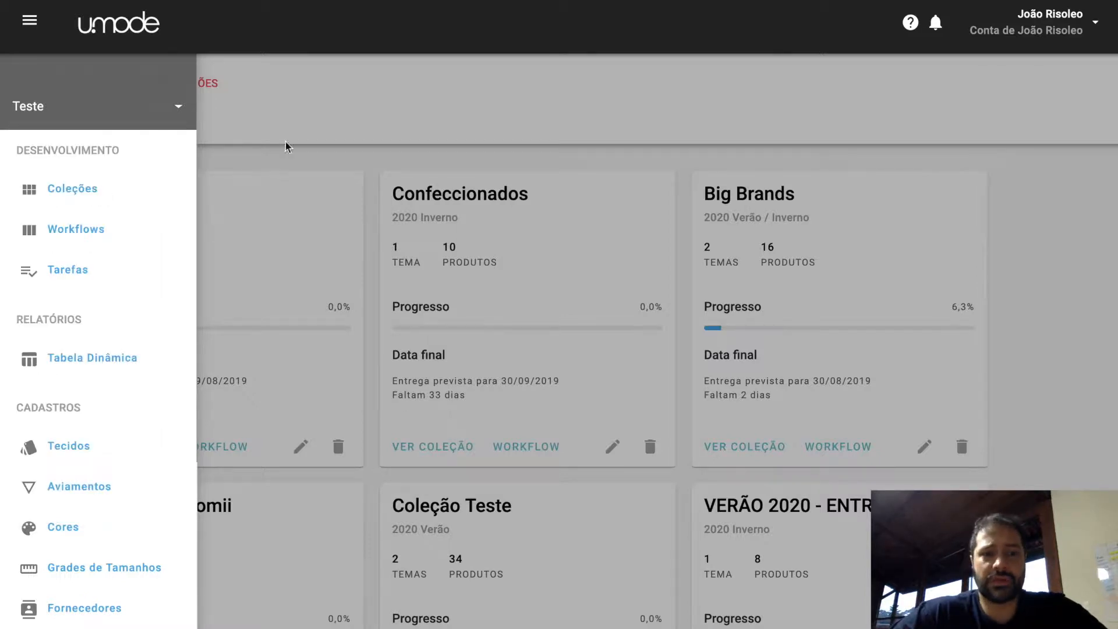
left_click(315, 143)
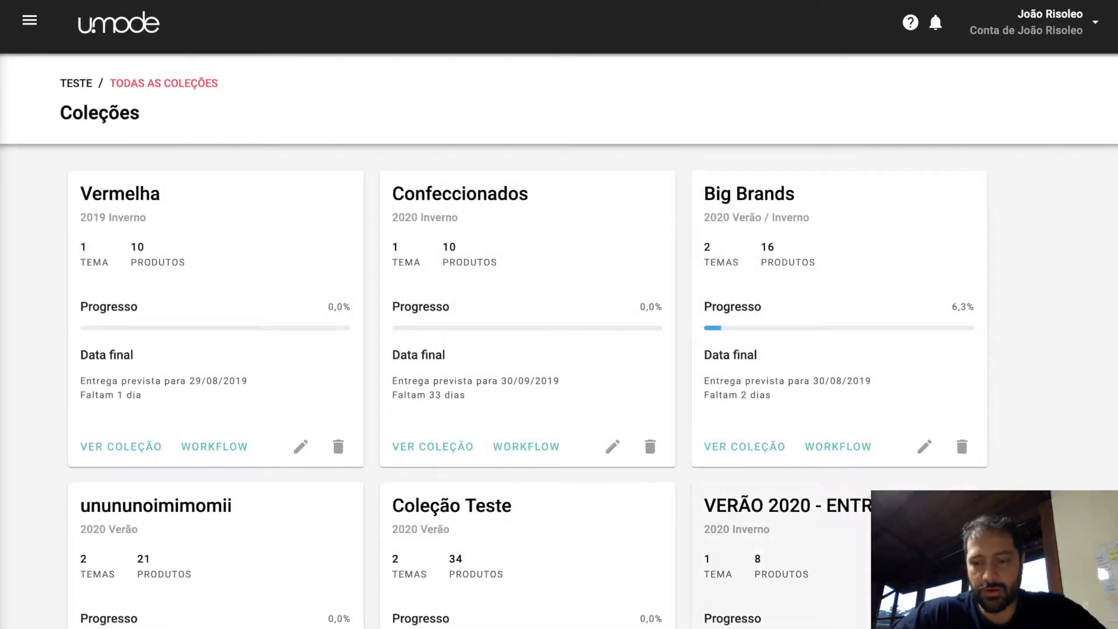
- Start a new collection named Azul Marinho and set its year to 2021
left_click(1071, 583)
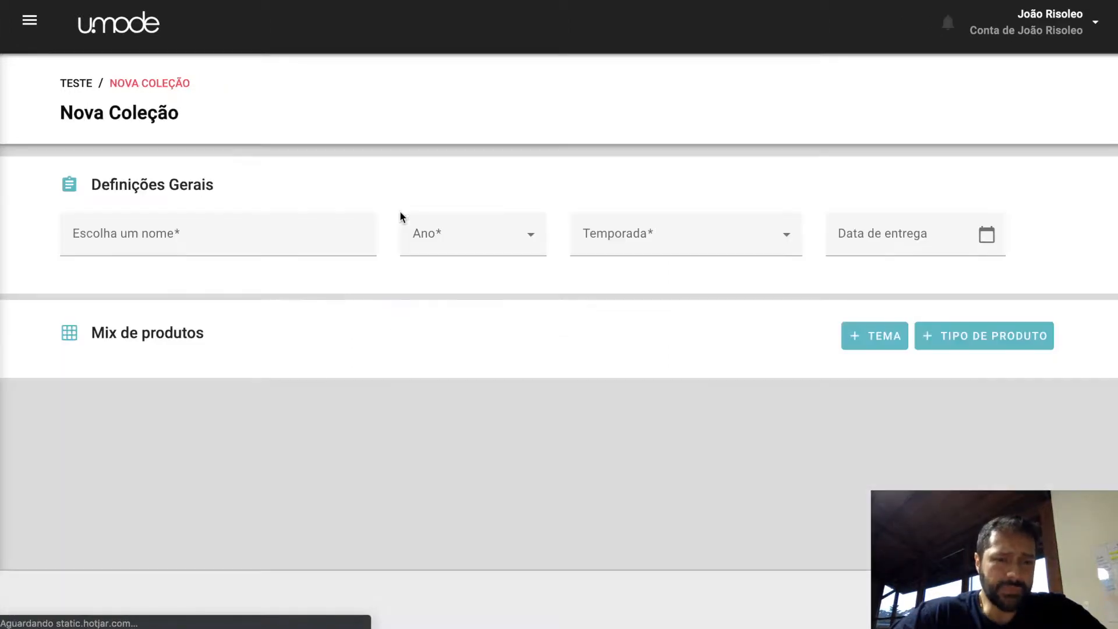
left_click(225, 218)
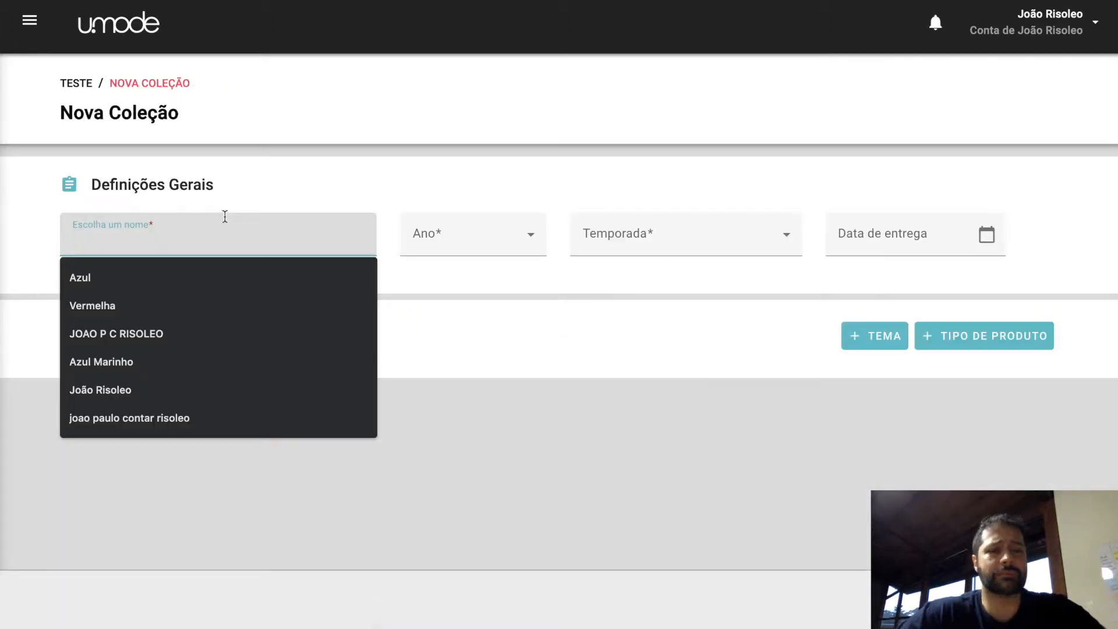
left_click(140, 368)
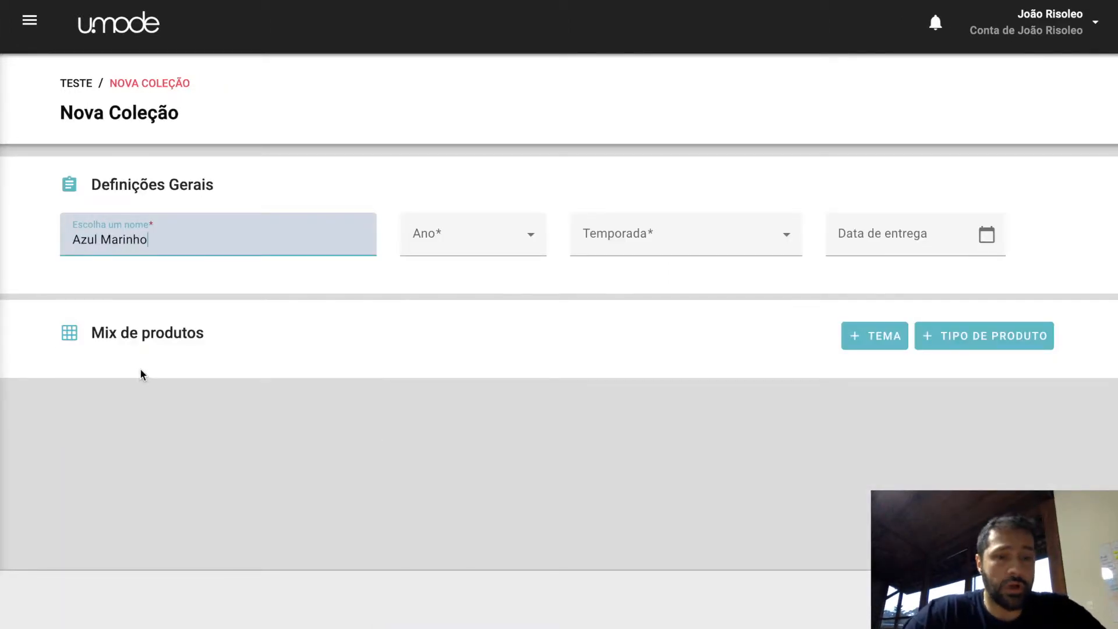
left_click(415, 244)
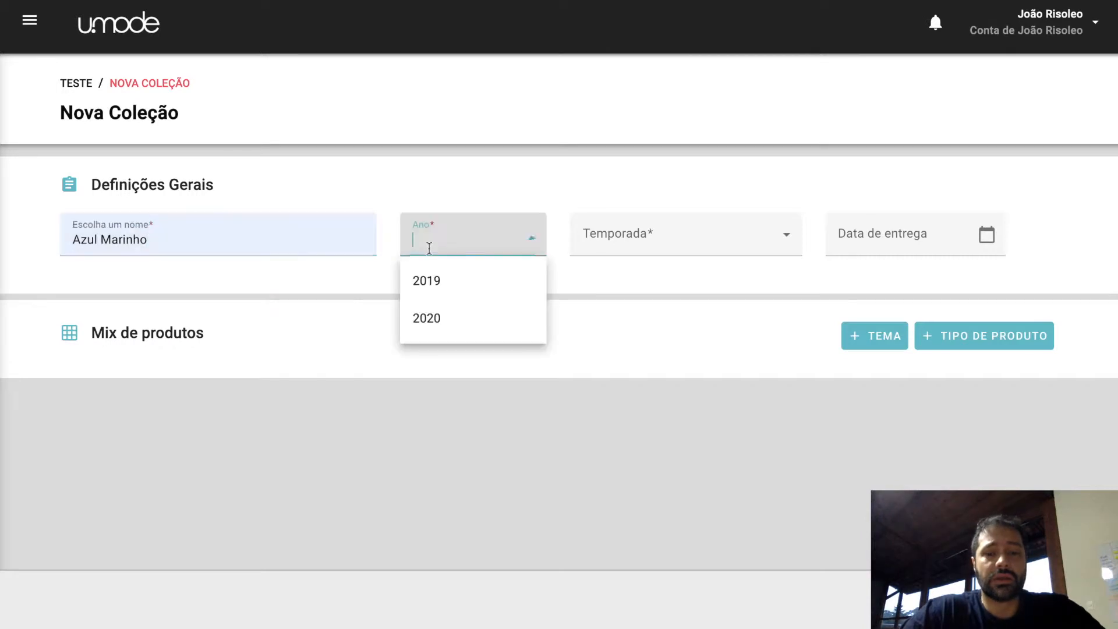
left_click(444, 319)
key("BackSpace")
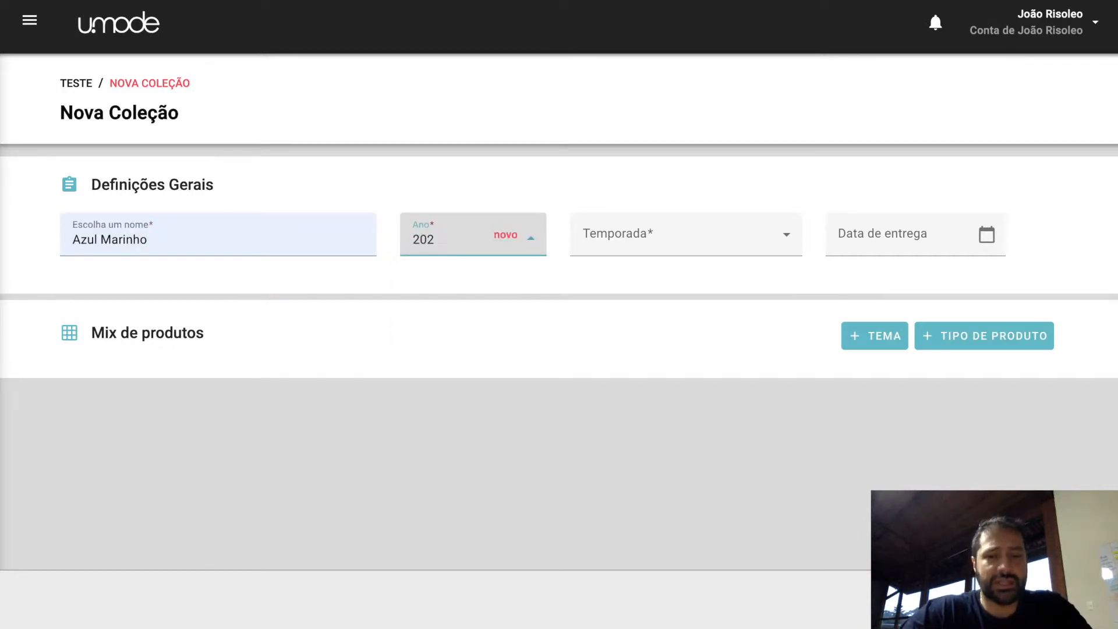
left_click(554, 190)
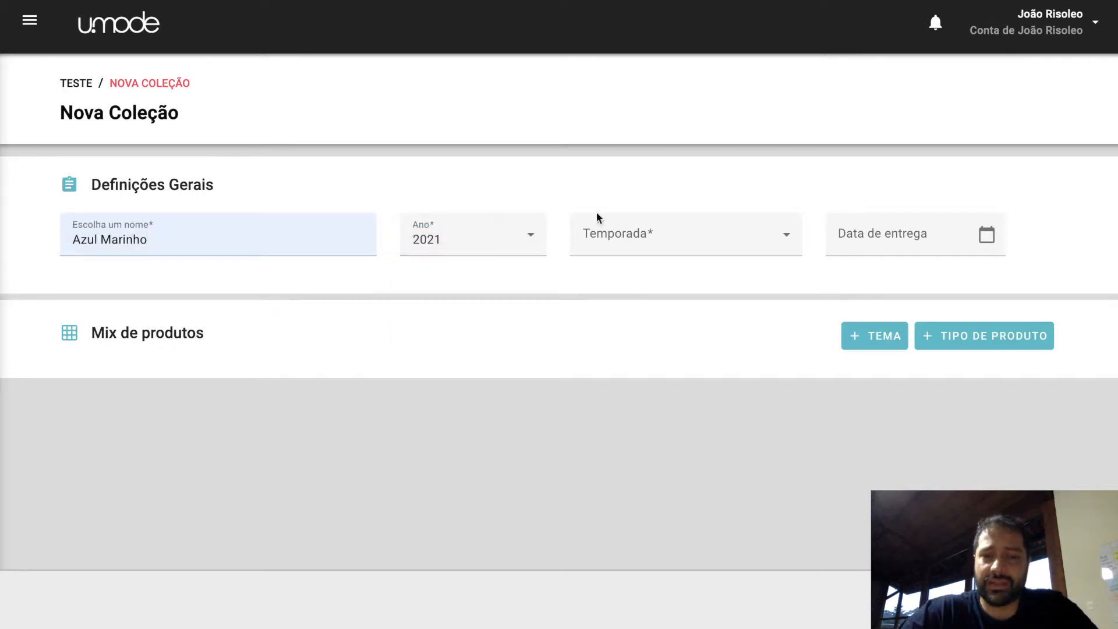
- Set the collection's season to Verão and its delivery date to 27/09/2019
left_click(621, 234)
left_click(629, 397)
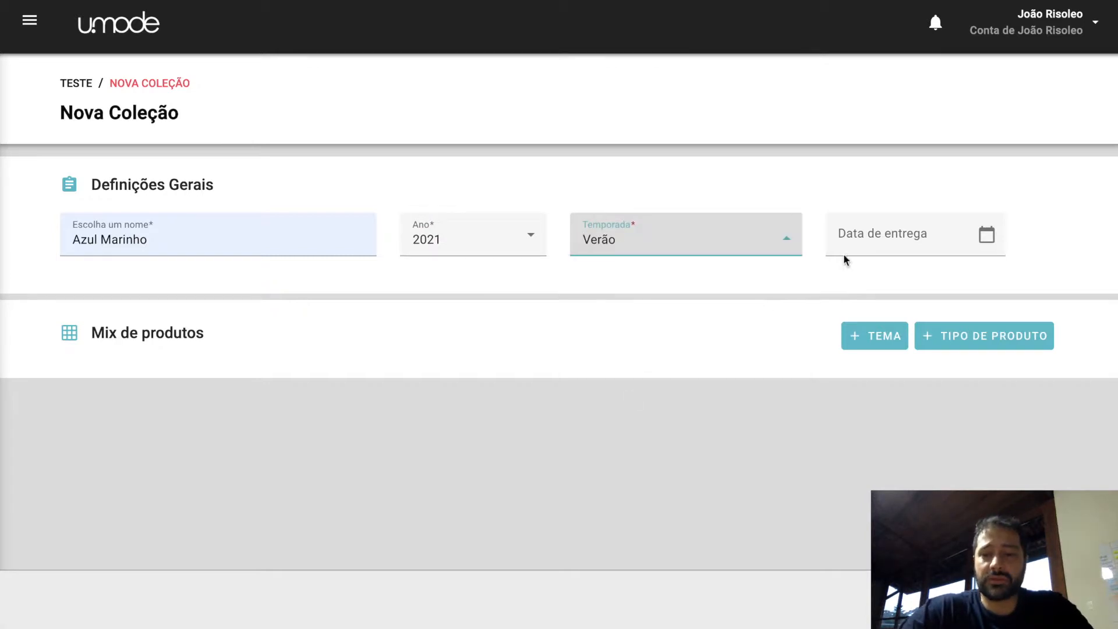
left_click(866, 244)
left_click(970, 46)
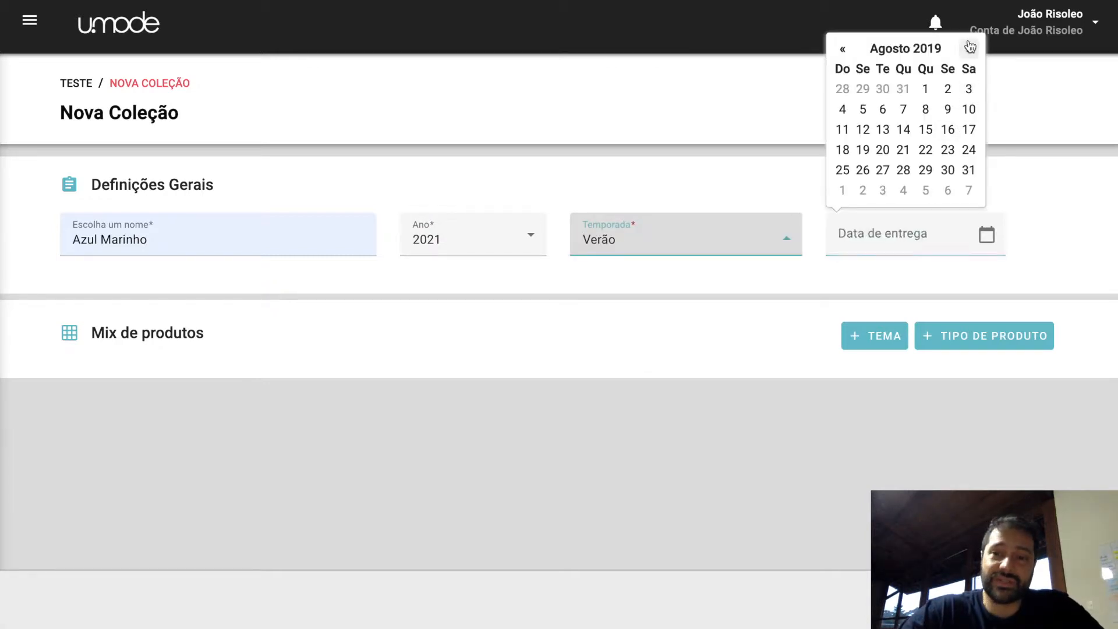
left_click(948, 170)
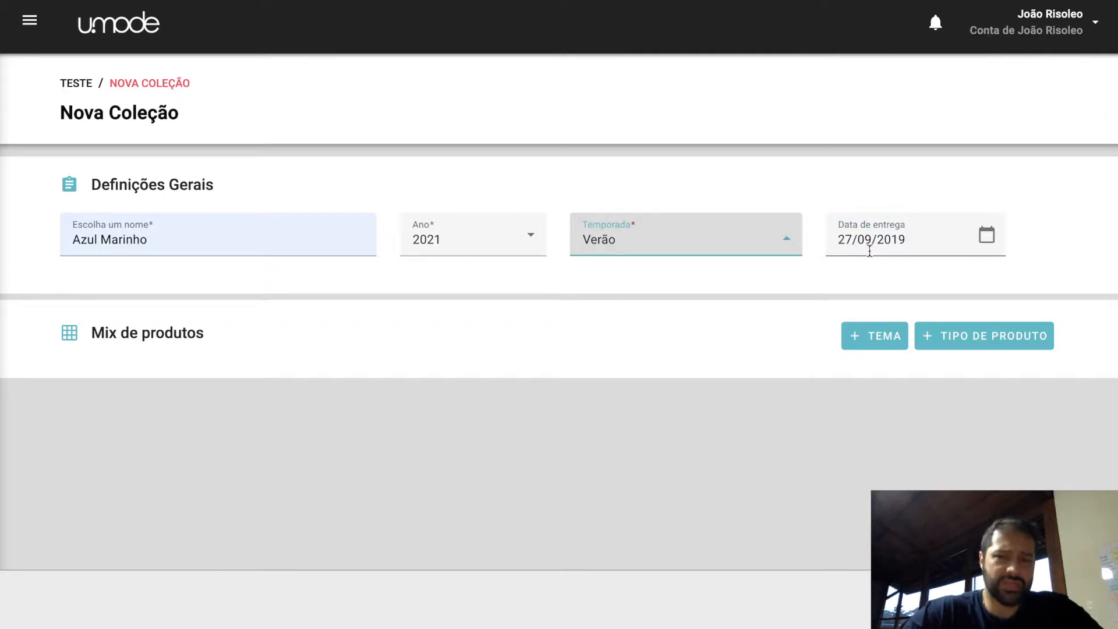
- Add a theme named Báscio to the collection's product mix
left_click(869, 340)
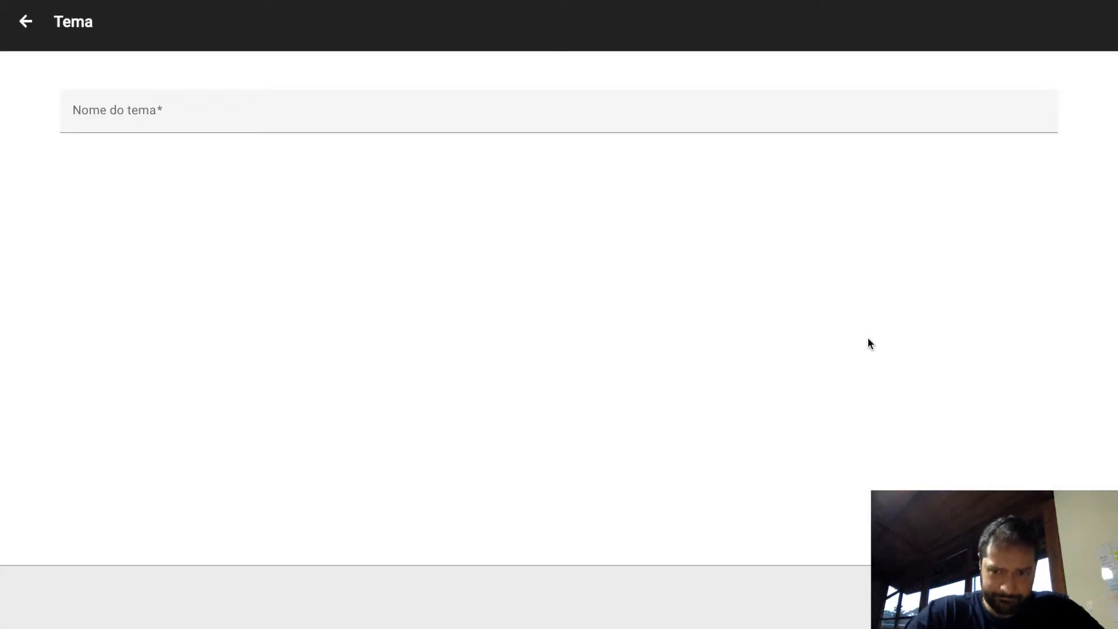
left_click(539, 108)
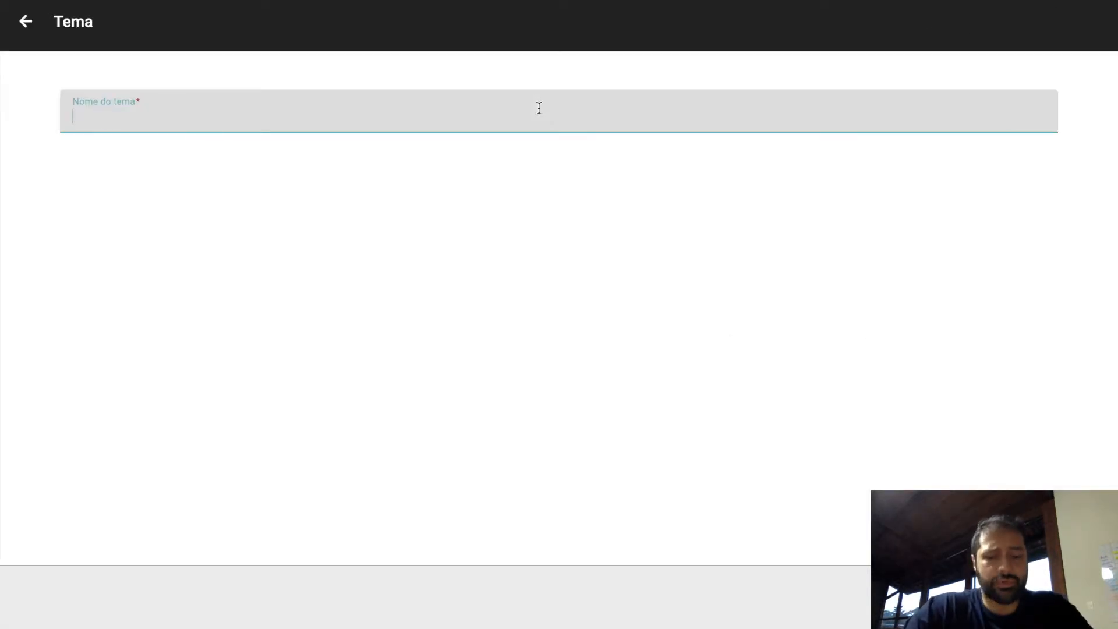
type("Báscio")
key("Return")
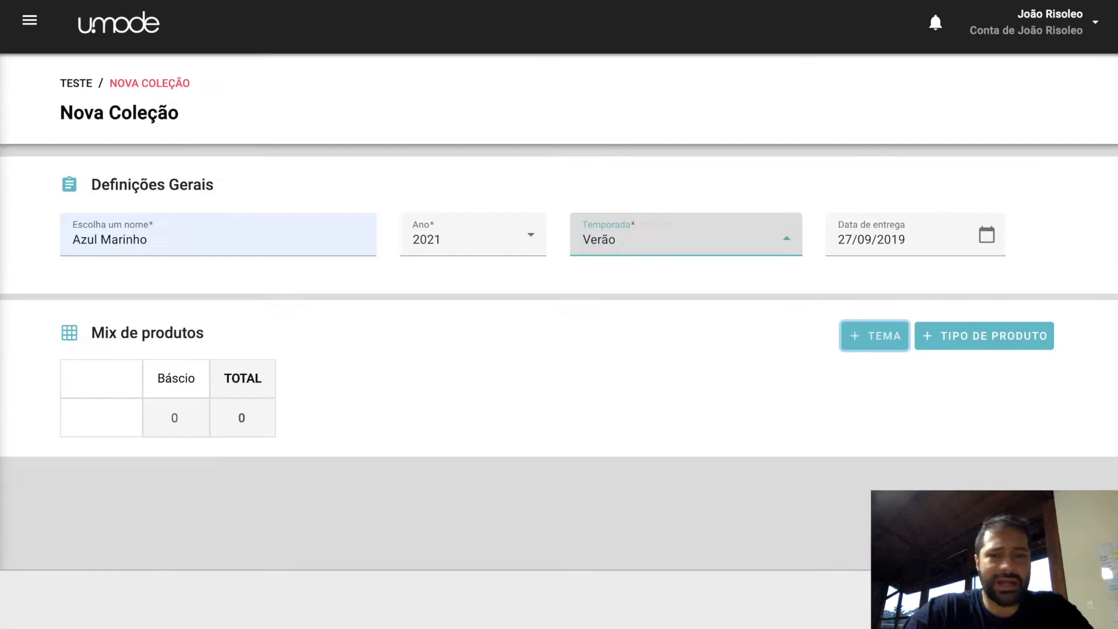
- Add two more themes to the product mix, named Estampado and Liso
left_click(856, 334)
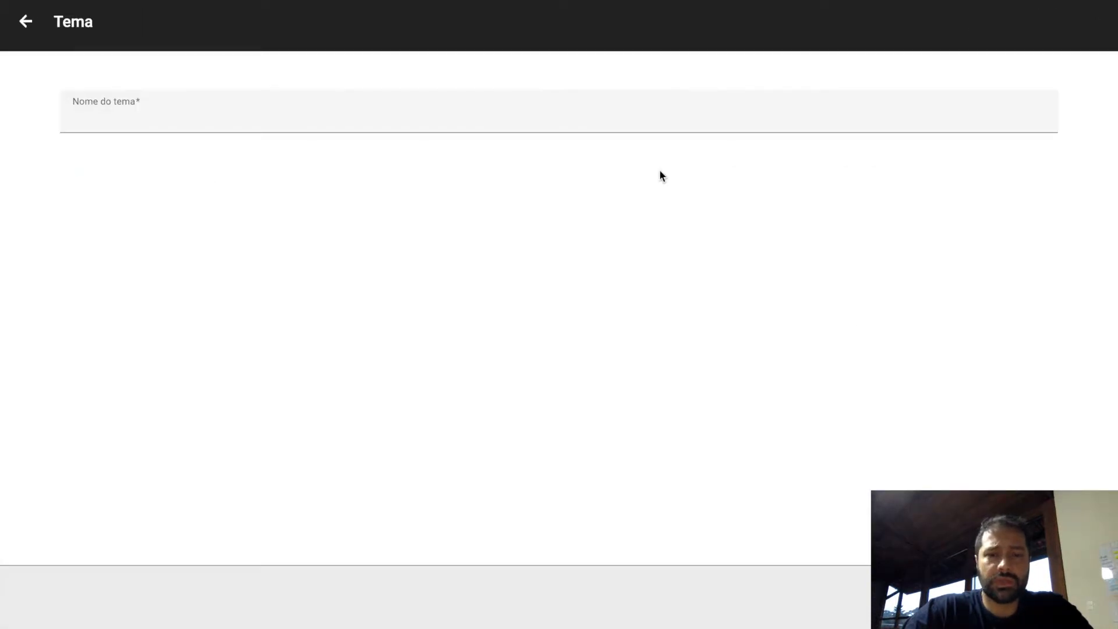
left_click(658, 124)
type("Estampado")
key("Return")
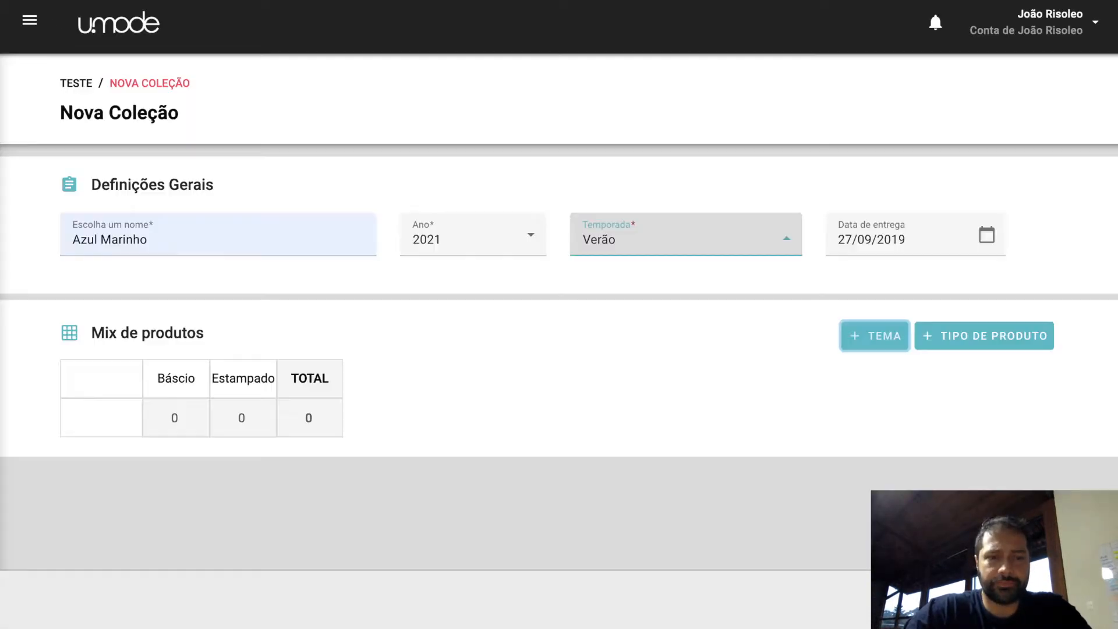
left_click(895, 324)
left_click(545, 100)
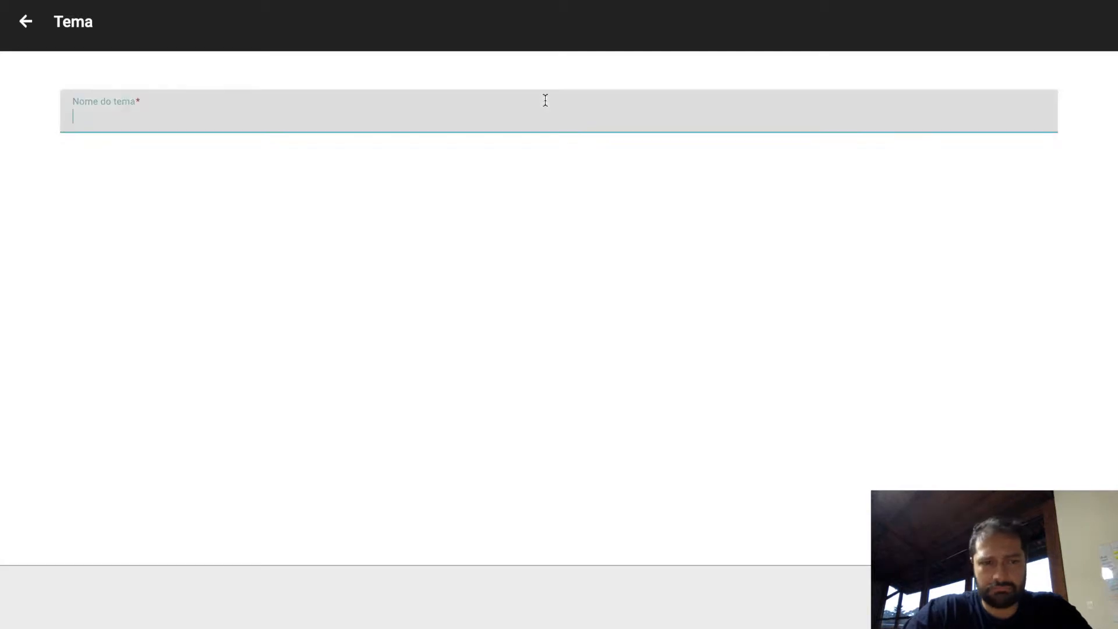
type("Liso")
key("Return")
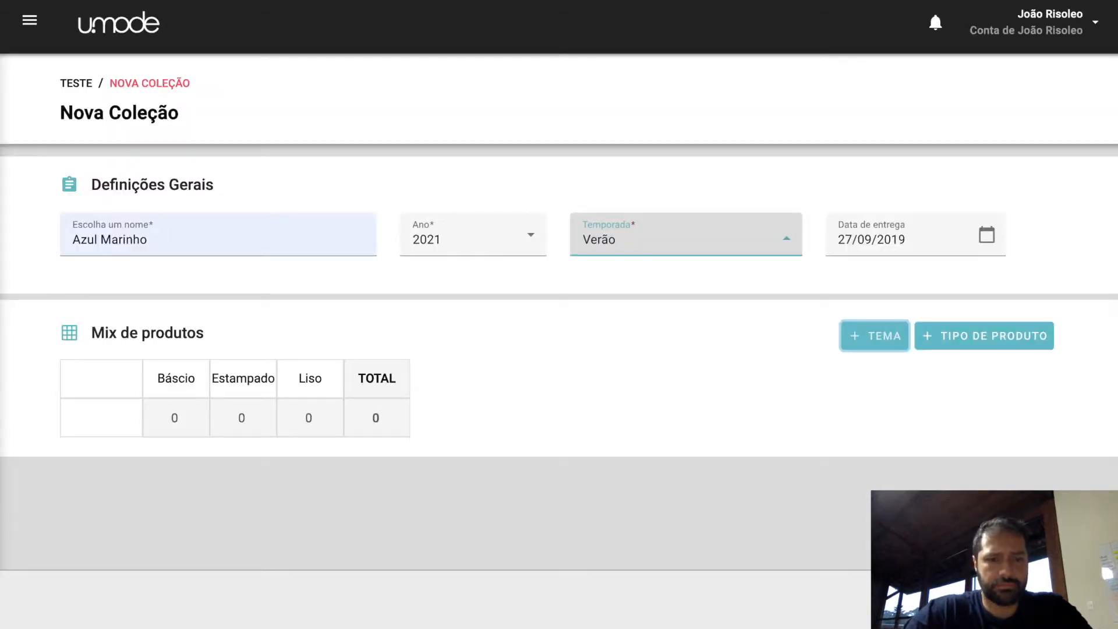
- Add the product types Bermuda, Camiseta and Calça to the product mix
left_click(975, 349)
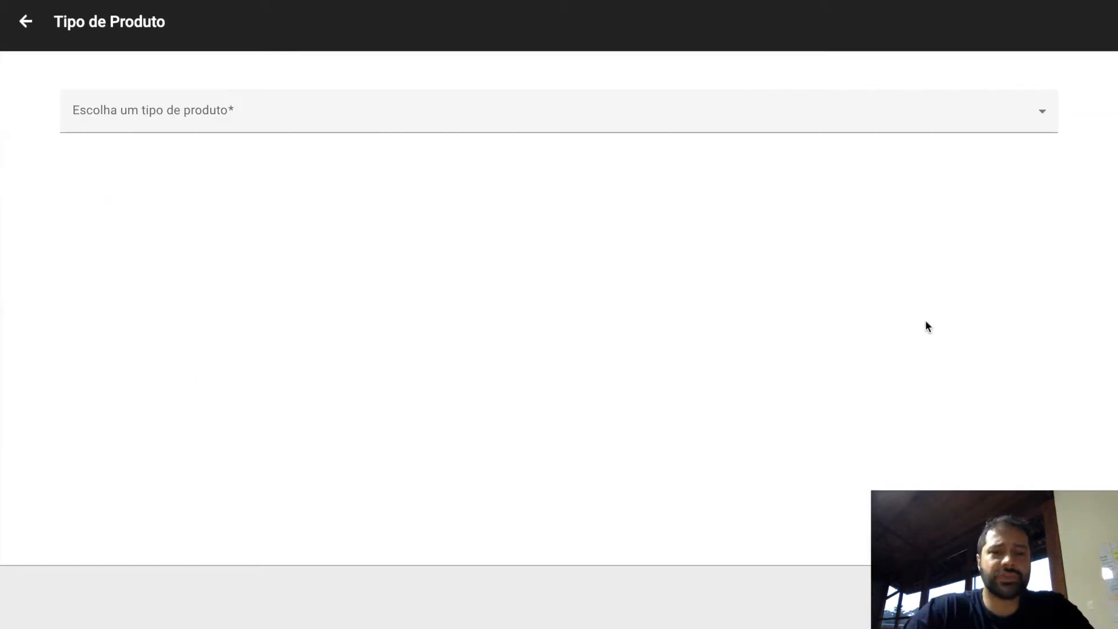
left_click(592, 118)
left_click(490, 206)
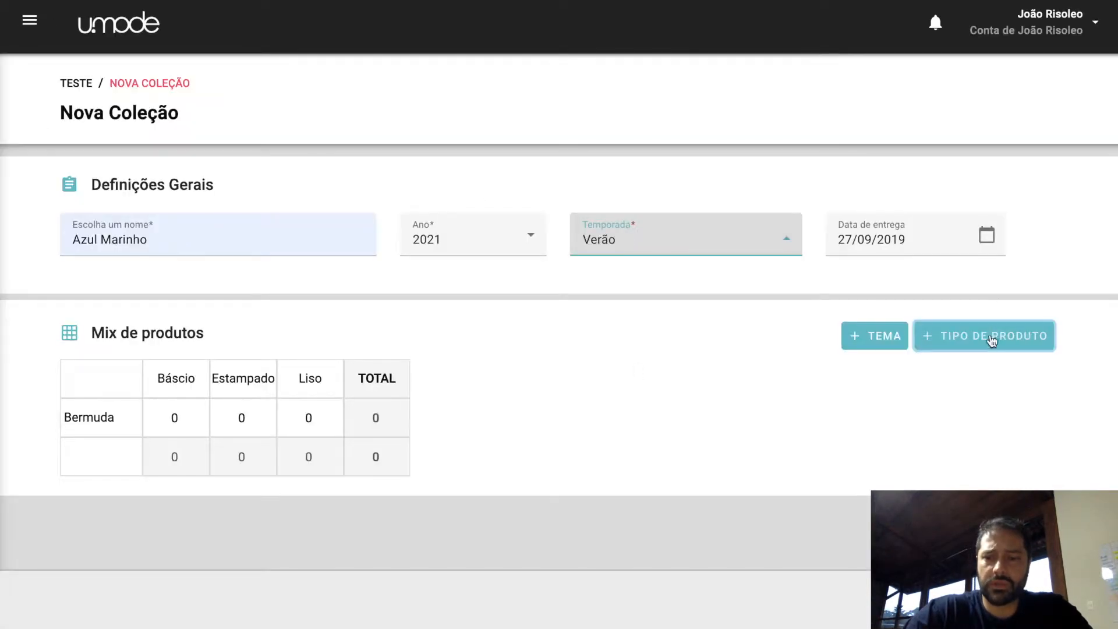
left_click(990, 340)
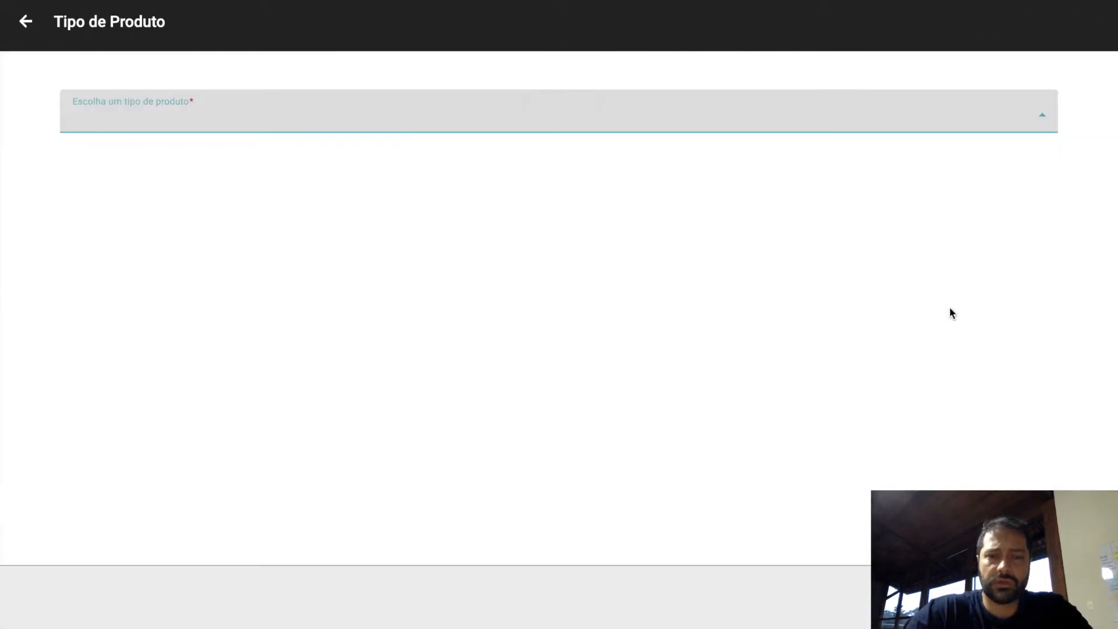
type("camise")
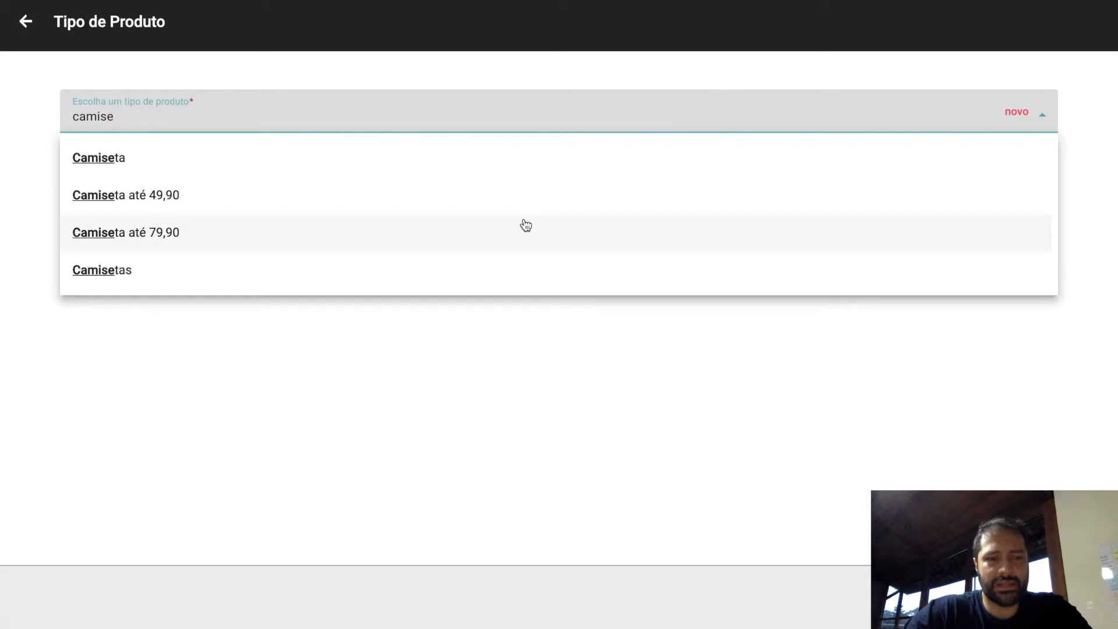
left_click(522, 167)
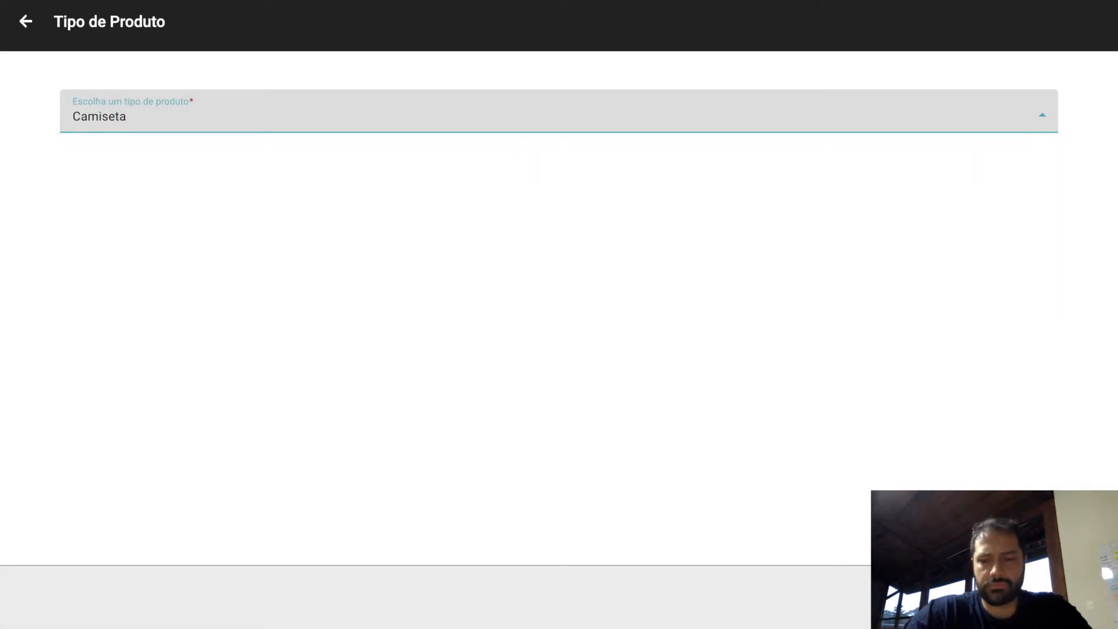
left_click(971, 340)
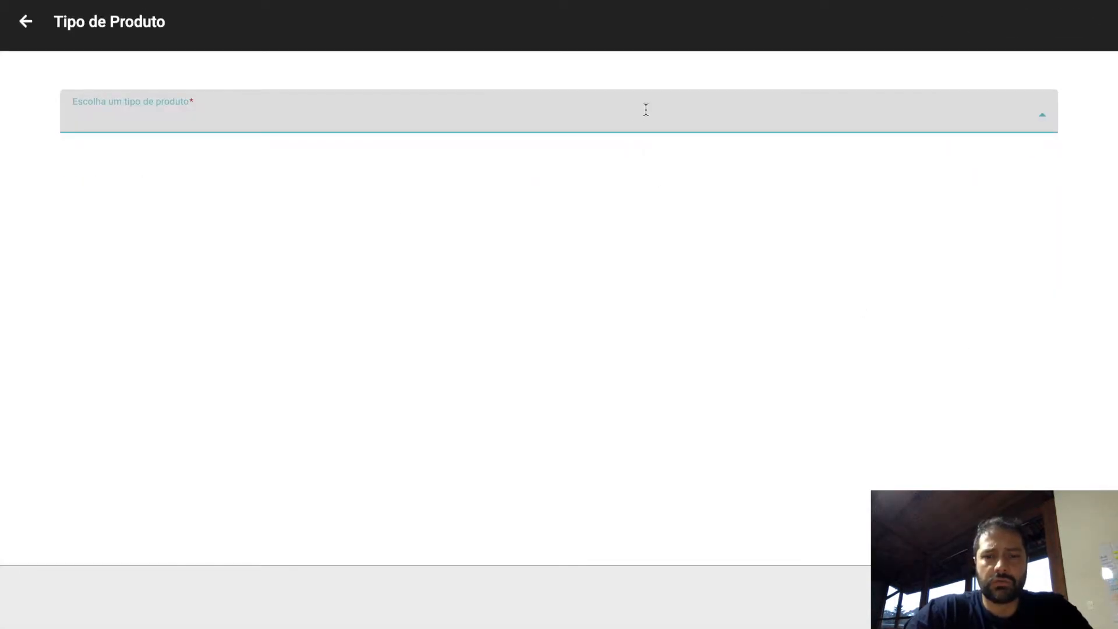
type("calç")
left_click(453, 166)
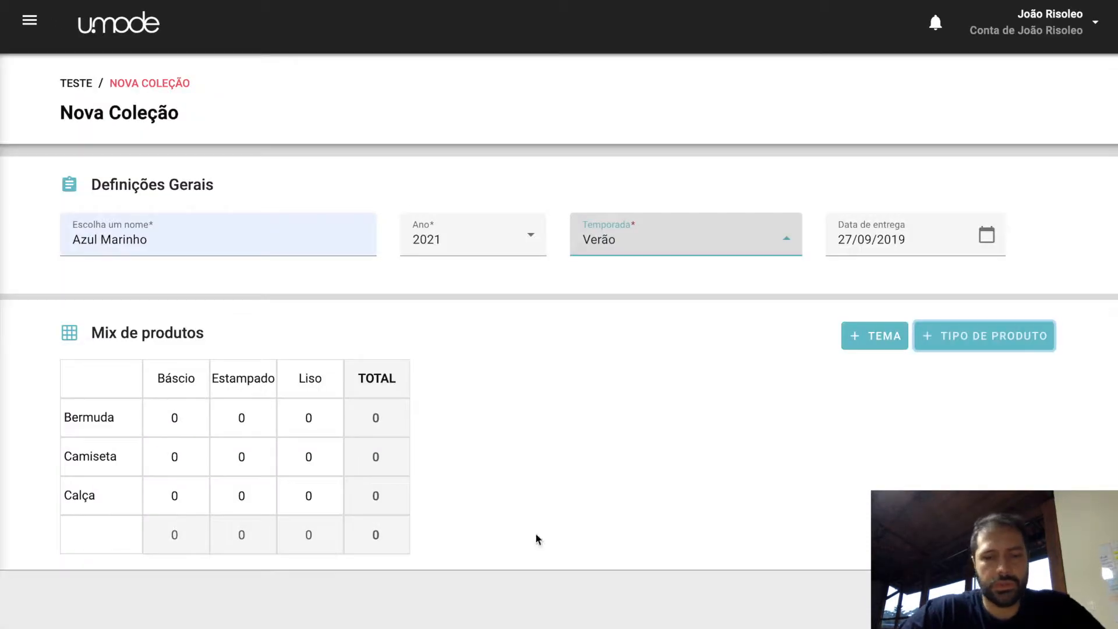
- Set the planned Bermuda quantities to 10 for Báscio, 10 for Estampado and 5 for Liso
left_click(177, 423)
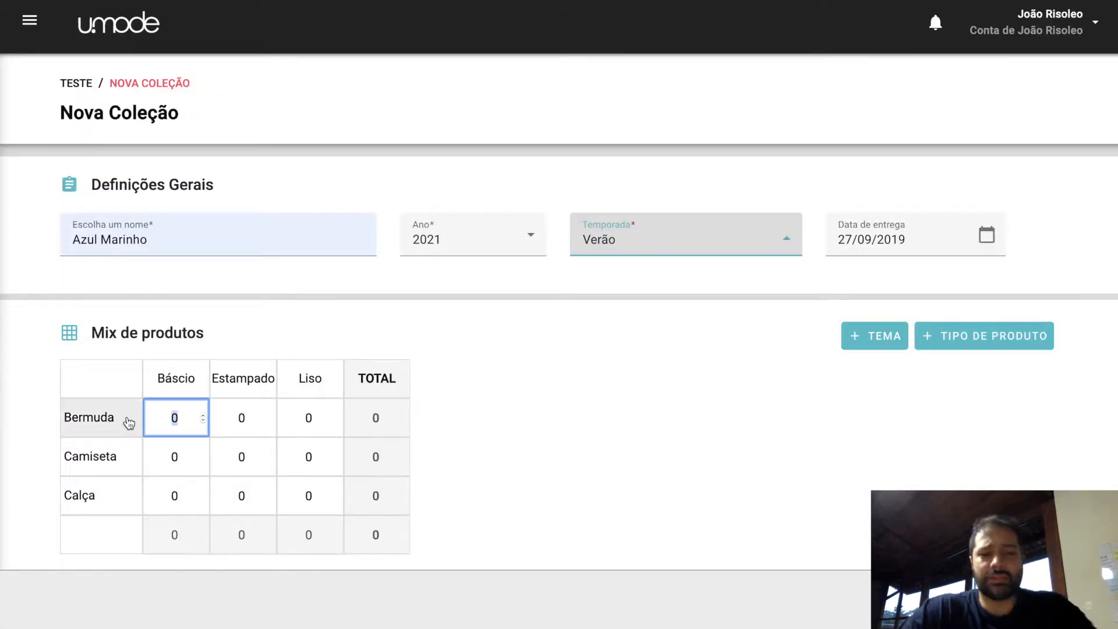
type("10")
key("Tab")
type("10")
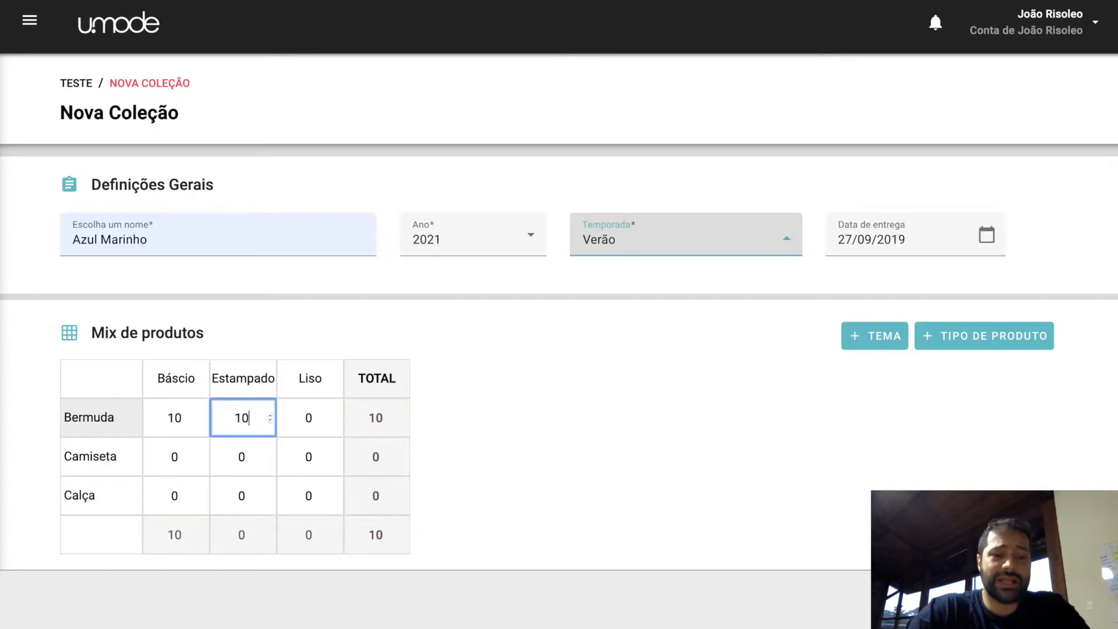
key("Tab")
type("5")
key("Tab")
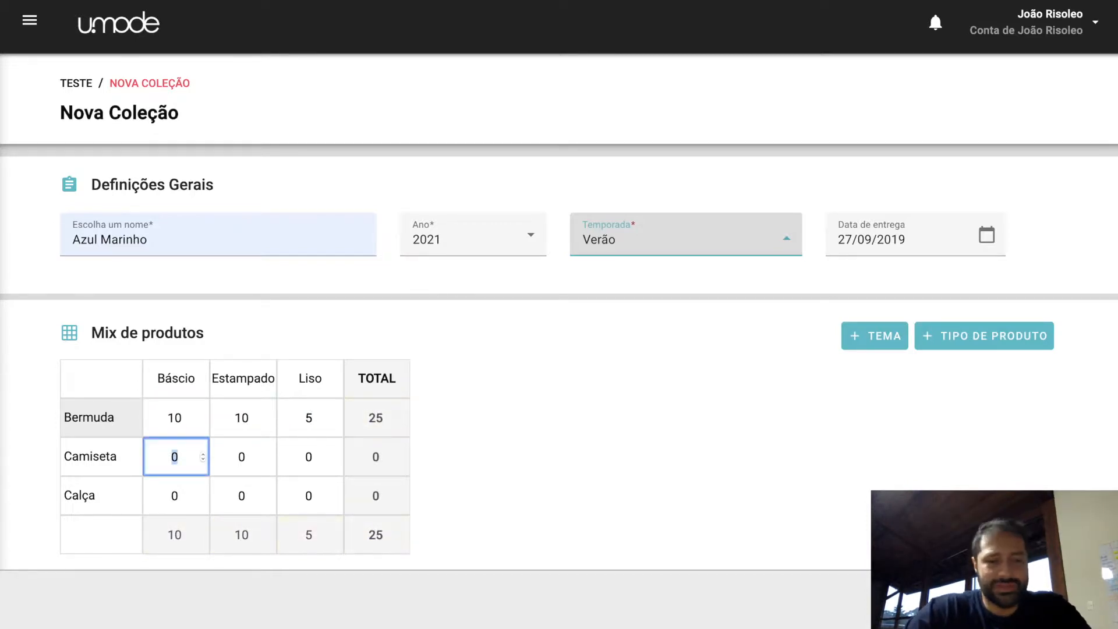
- Set the planned Camiseta quantities to 5 for each of the three themes
type("5")
key("Tab")
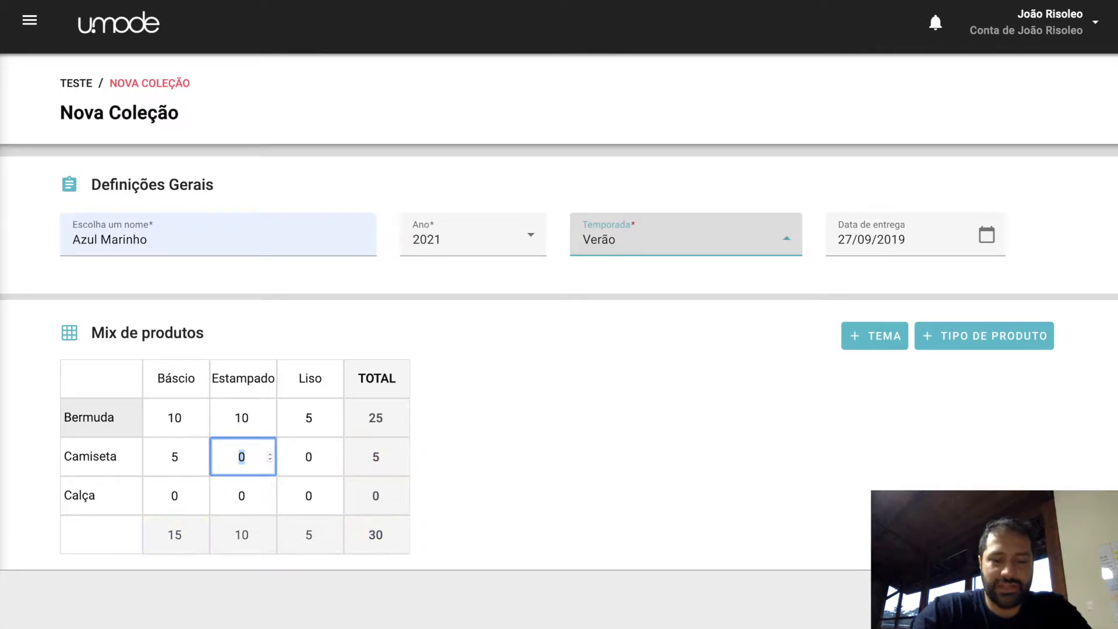
type("5")
key("Tab")
type("5")
key("Tab")
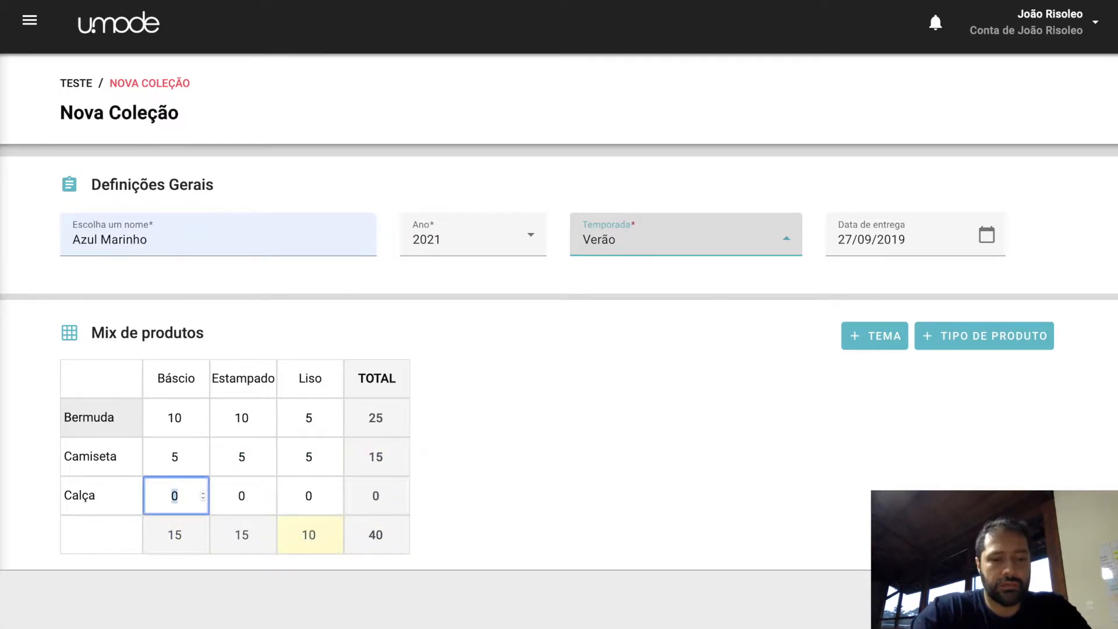
- Set the planned Calça quantities to 10 for Báscio, 8 for Estampado and 5 for Liso
type("10")
key("Tab")
type("8")
key("Tab")
type("5")
key("Tab")
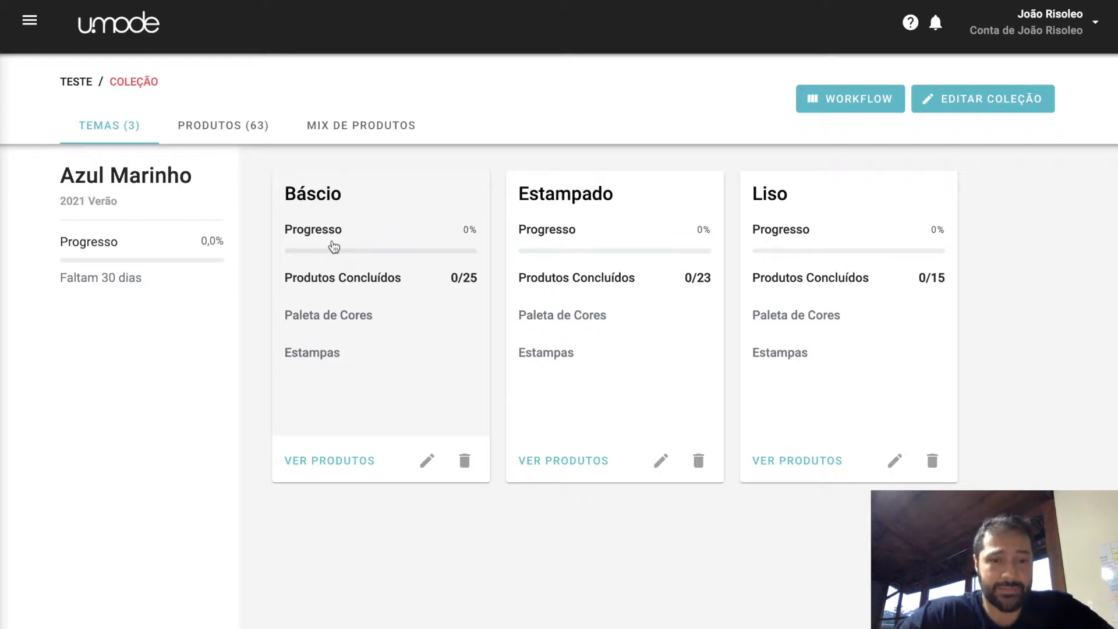
- Review the Azul Marinho collection's product mix comparison and its list of products
left_click(363, 122)
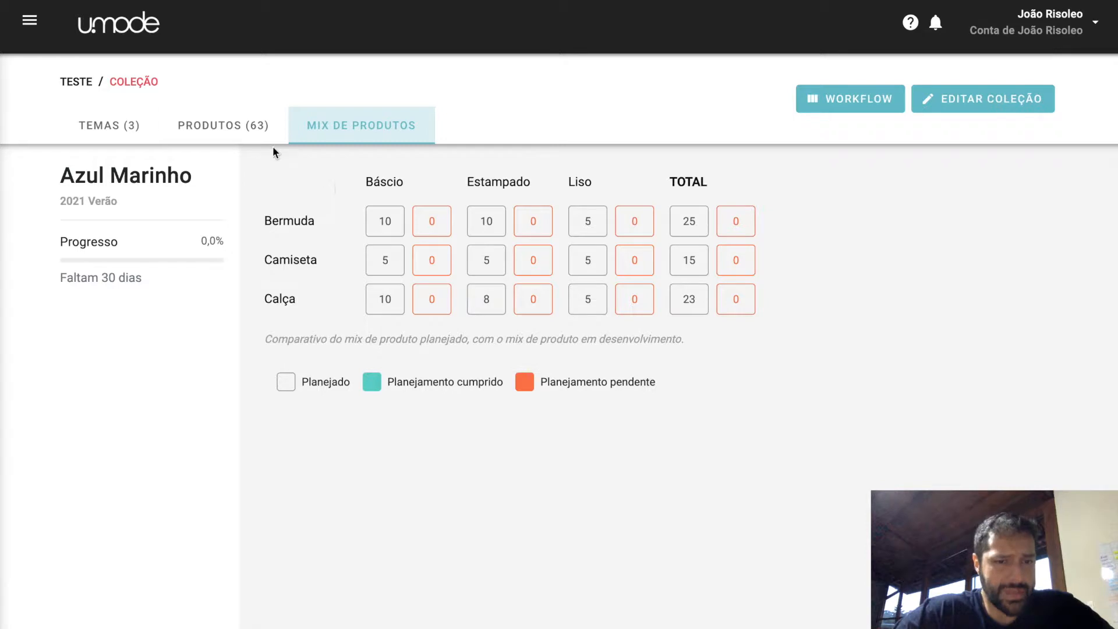
left_click(255, 138)
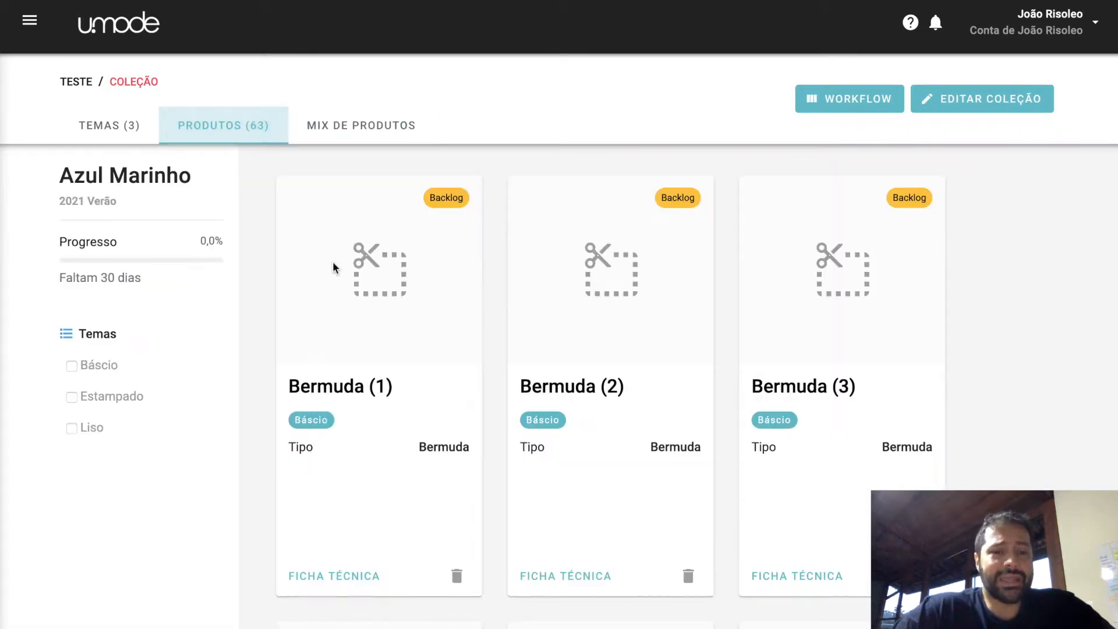
- Open the technical sheet of Bermuda (1) from the product list and set its status to Desenvolvimento
scroll(433, 402, "down", 2)
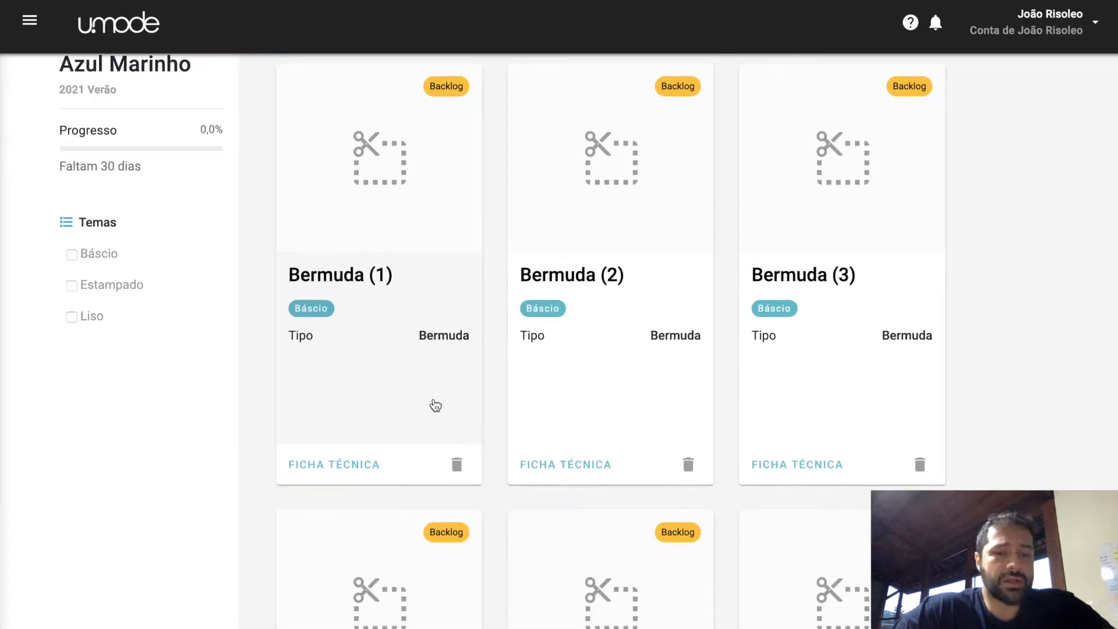
scroll(434, 404, "up", 2)
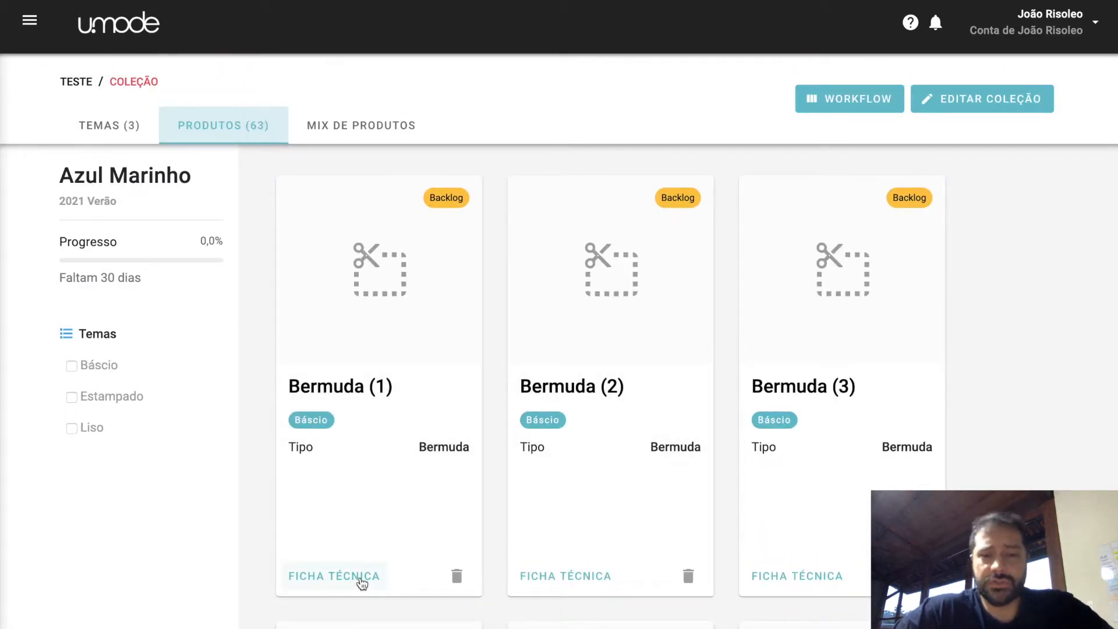
scroll(750, 421, "down", 4)
scroll(750, 421, "down", 15)
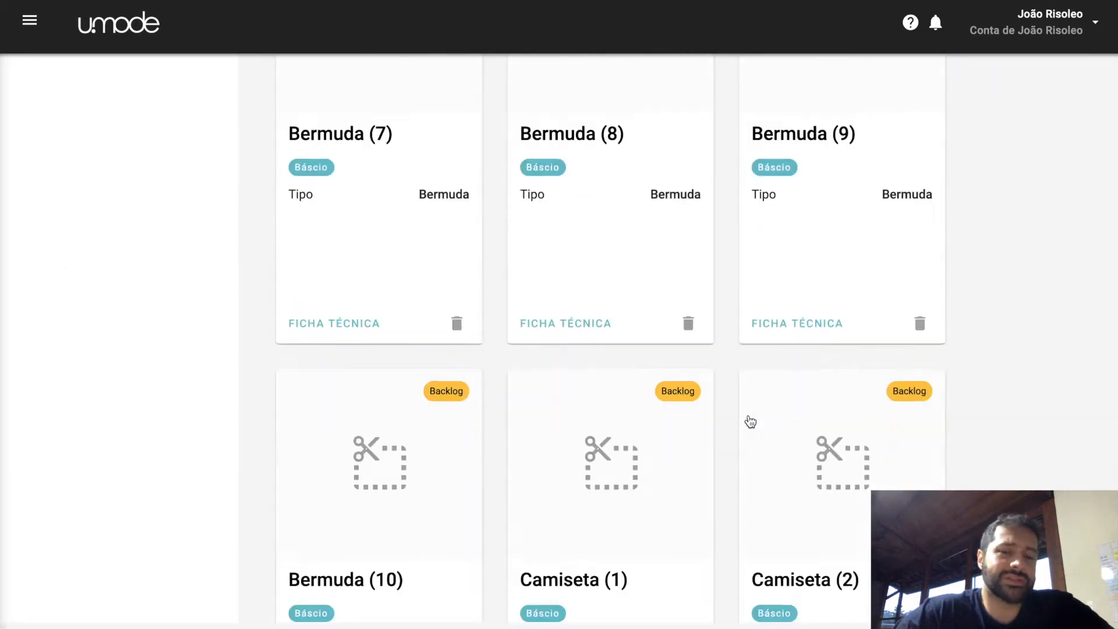
scroll(750, 421, "up", 20)
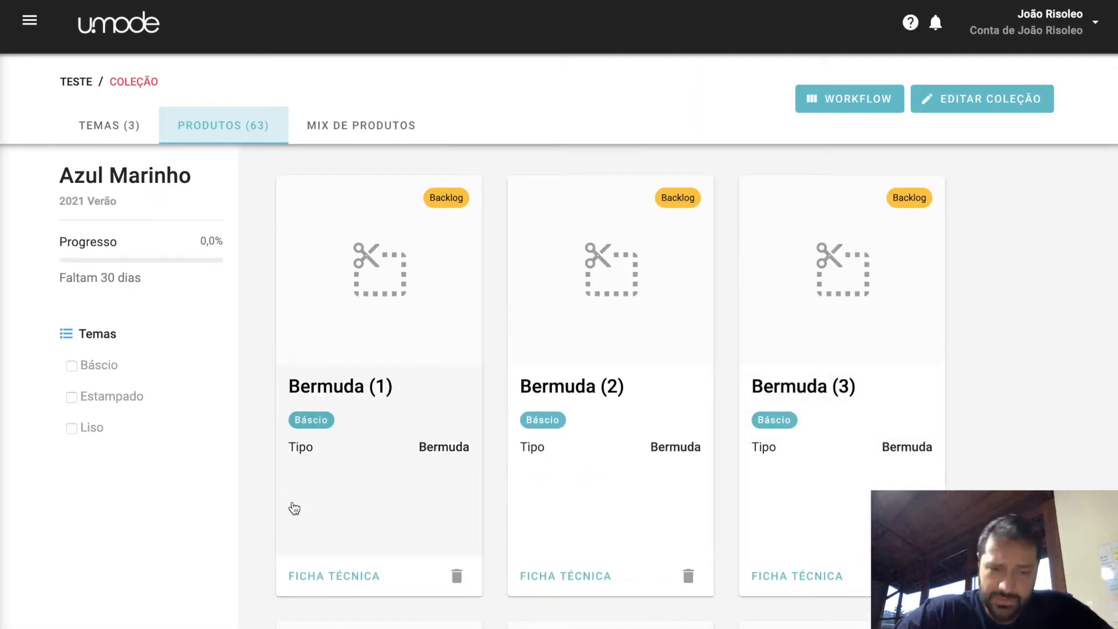
left_click(326, 581)
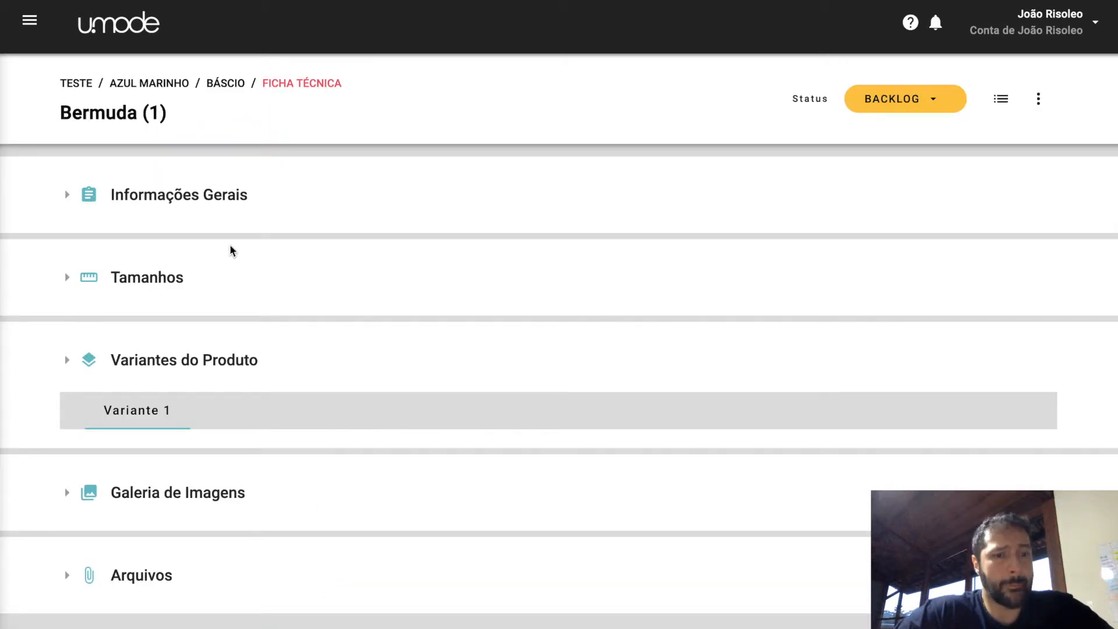
left_click(886, 112)
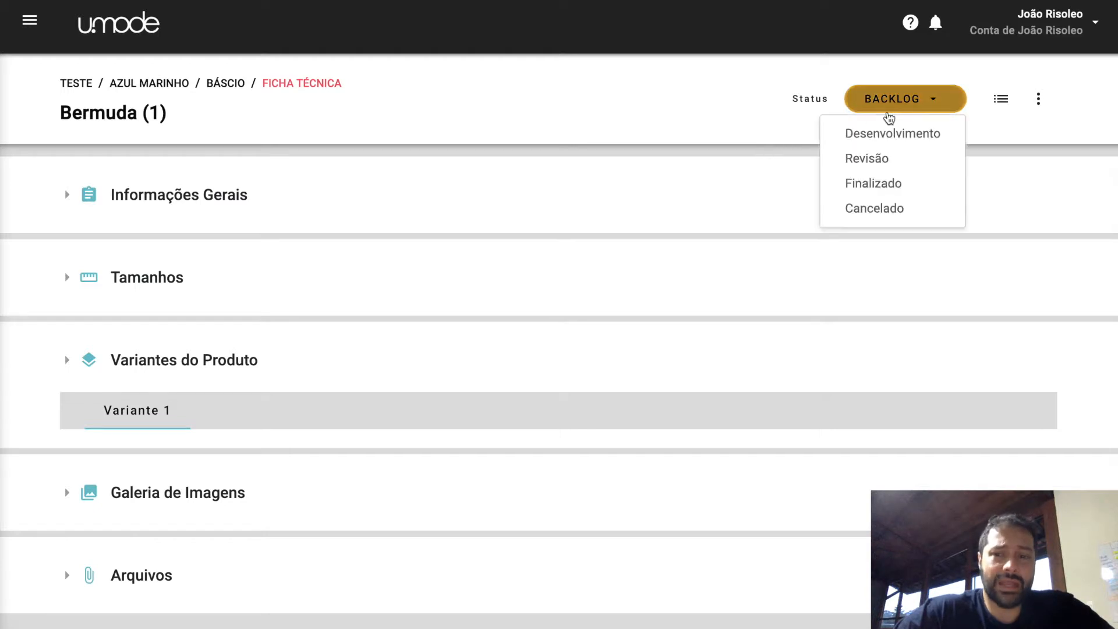
left_click(891, 136)
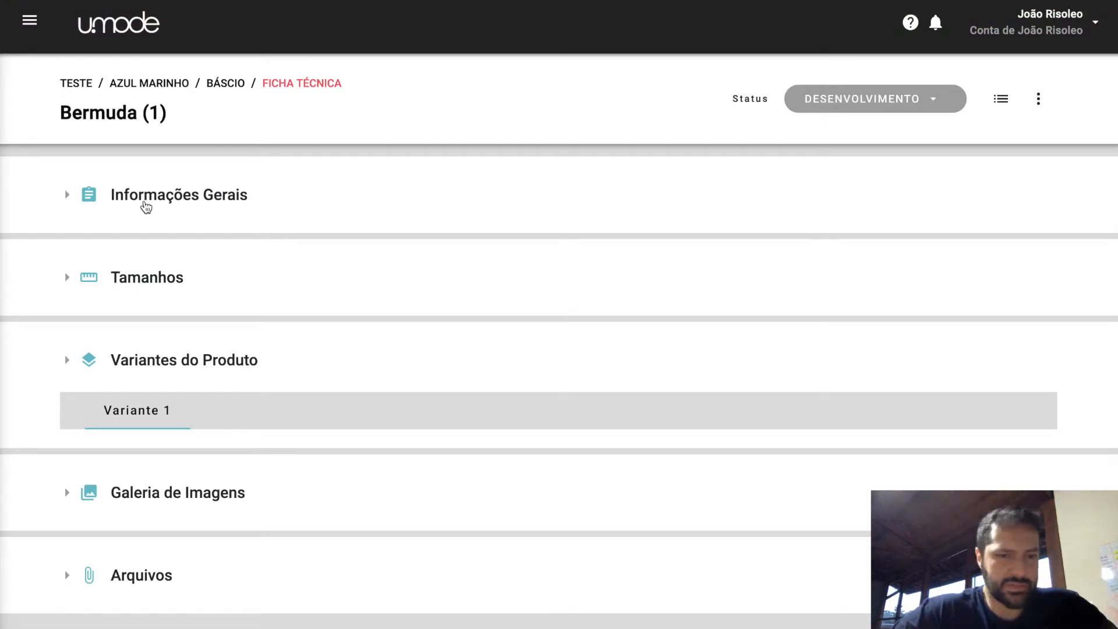
- Edit the general information of Bermuda (1) and enter 100010 as its reference
left_click(147, 208)
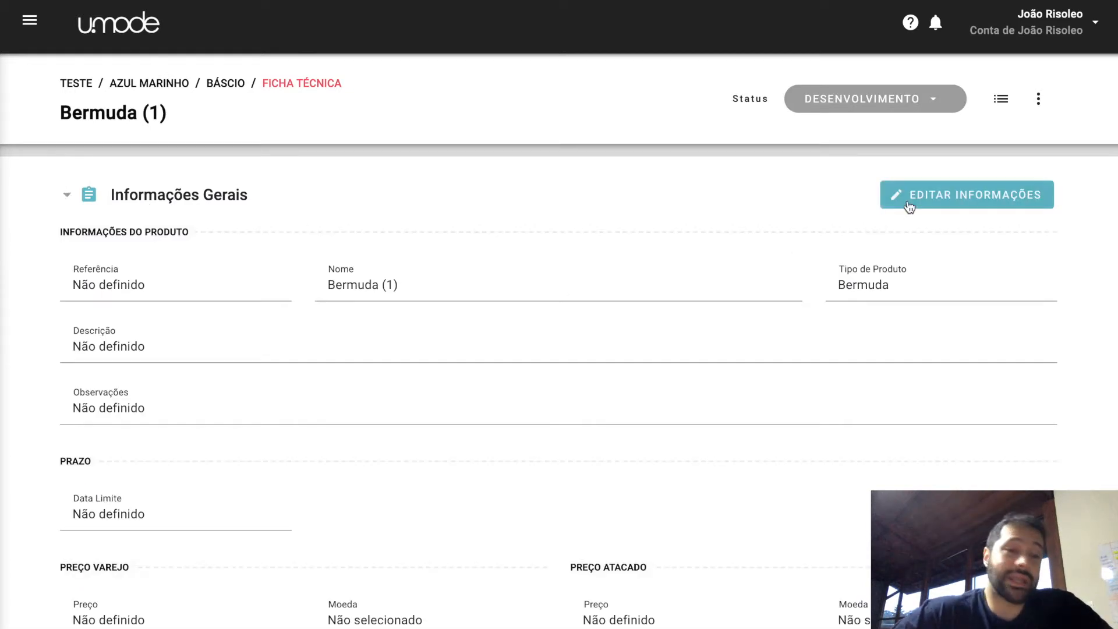
left_click(910, 207)
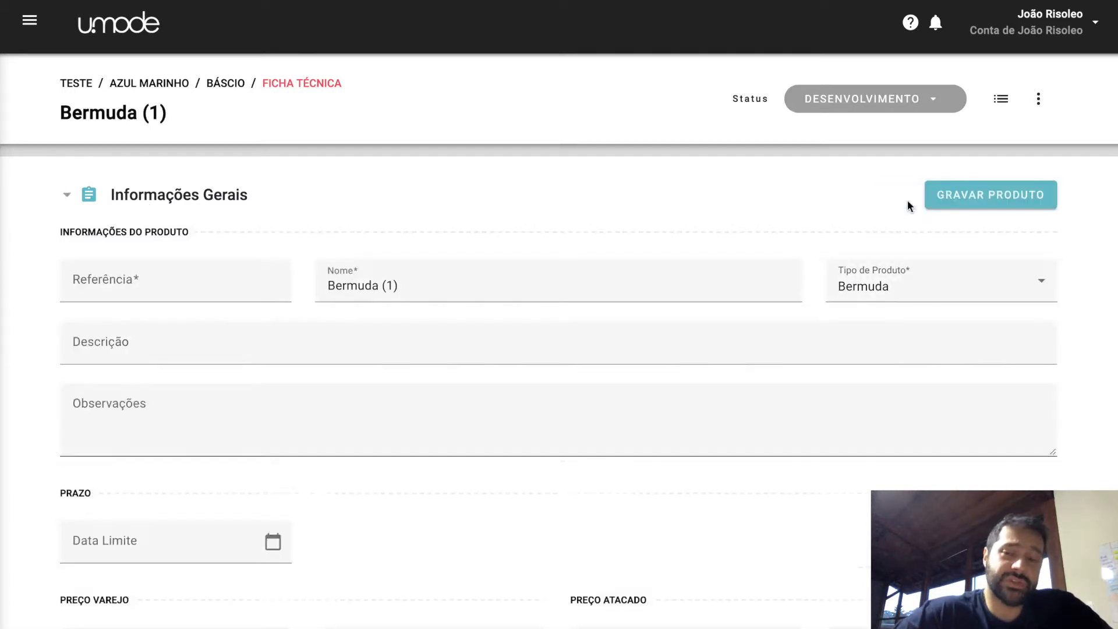
left_click(235, 290)
type("100010")
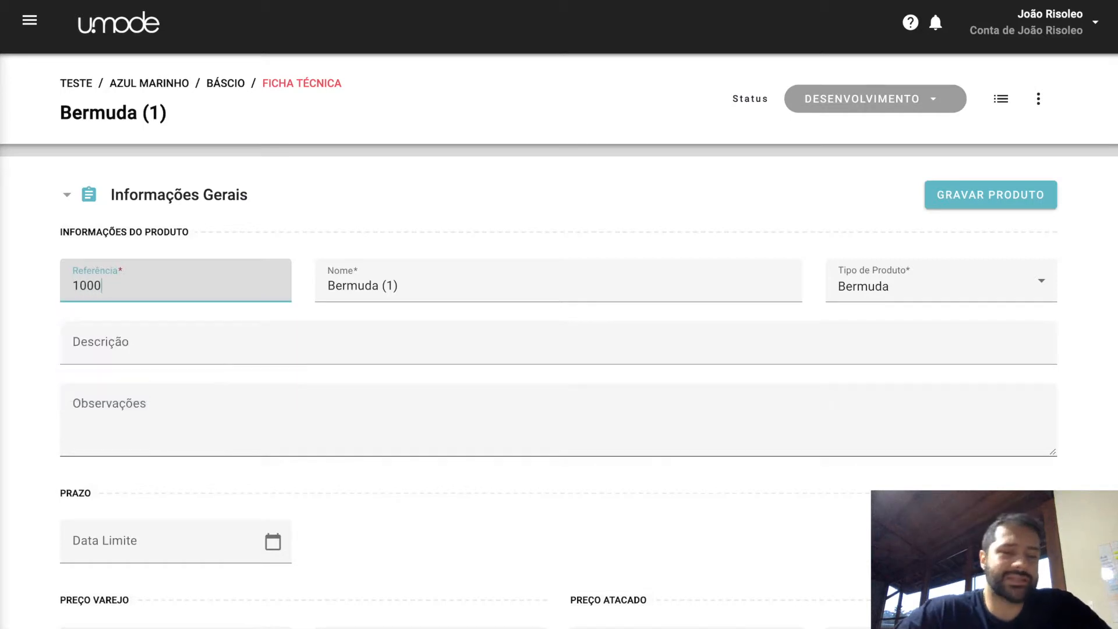
left_click(484, 296)
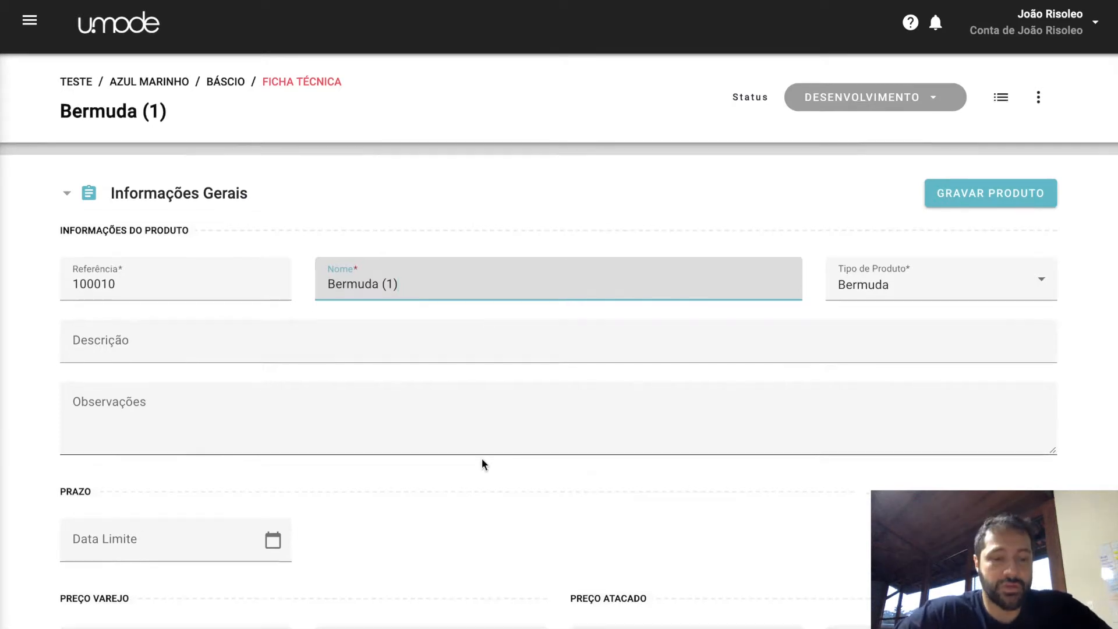
- Set the product's Data Limite to 04/09/2019
scroll(481, 459, "down", 3)
left_click(168, 366)
type("10")
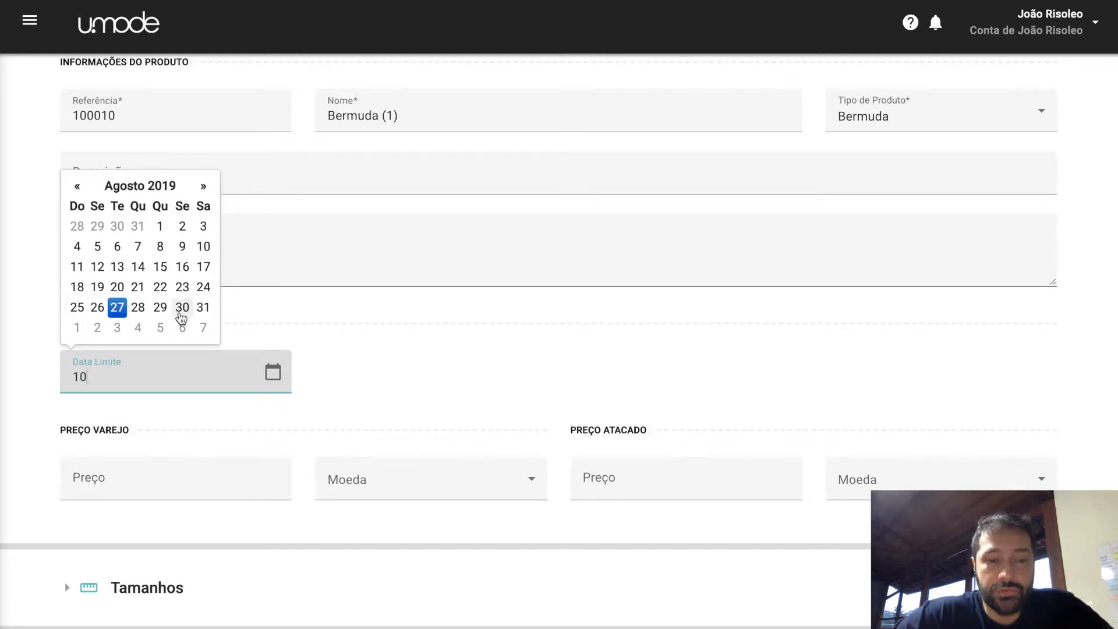
left_click(204, 185)
left_click(138, 247)
left_click(420, 385)
- Set the retail price to 99 and the wholesale price to 59,90, both in Real (R$), and save the product
left_click(177, 489)
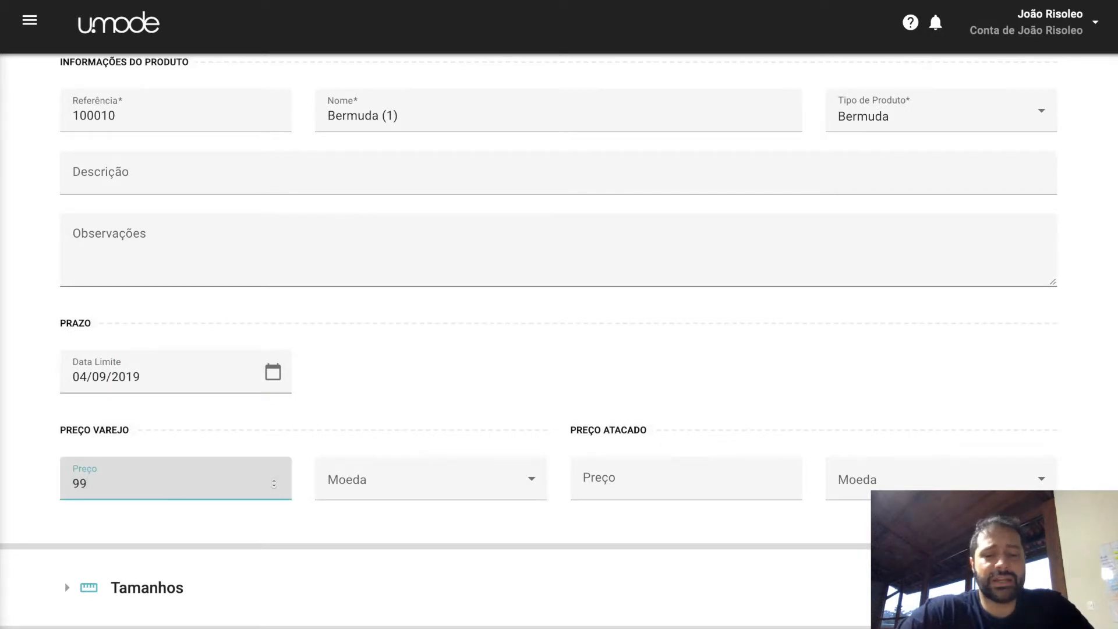
left_click(402, 495)
left_click(402, 492)
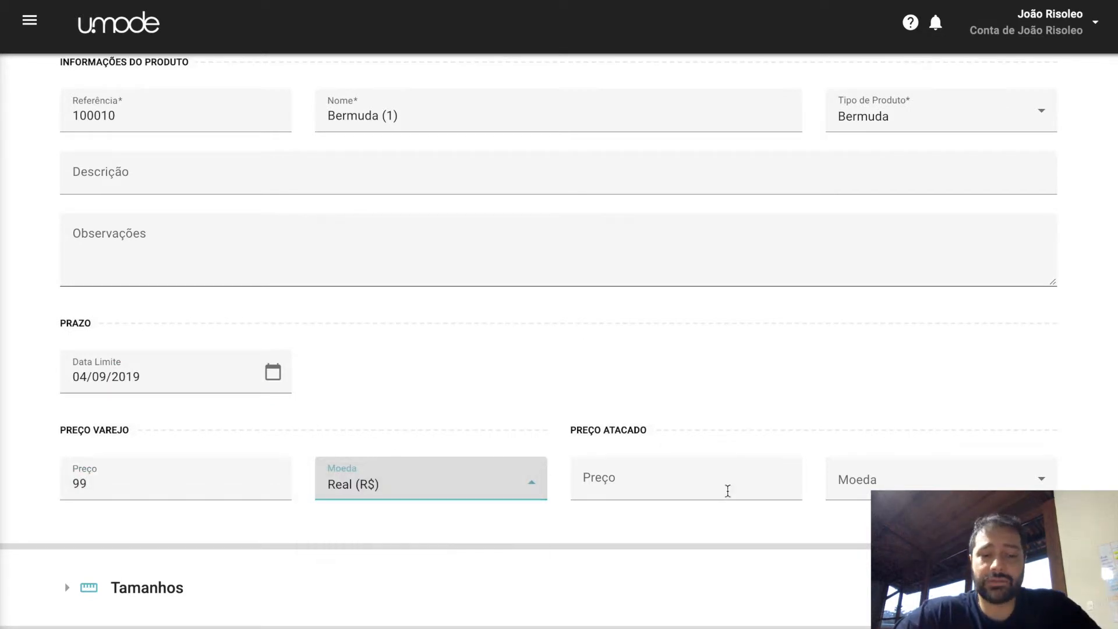
left_click(739, 487)
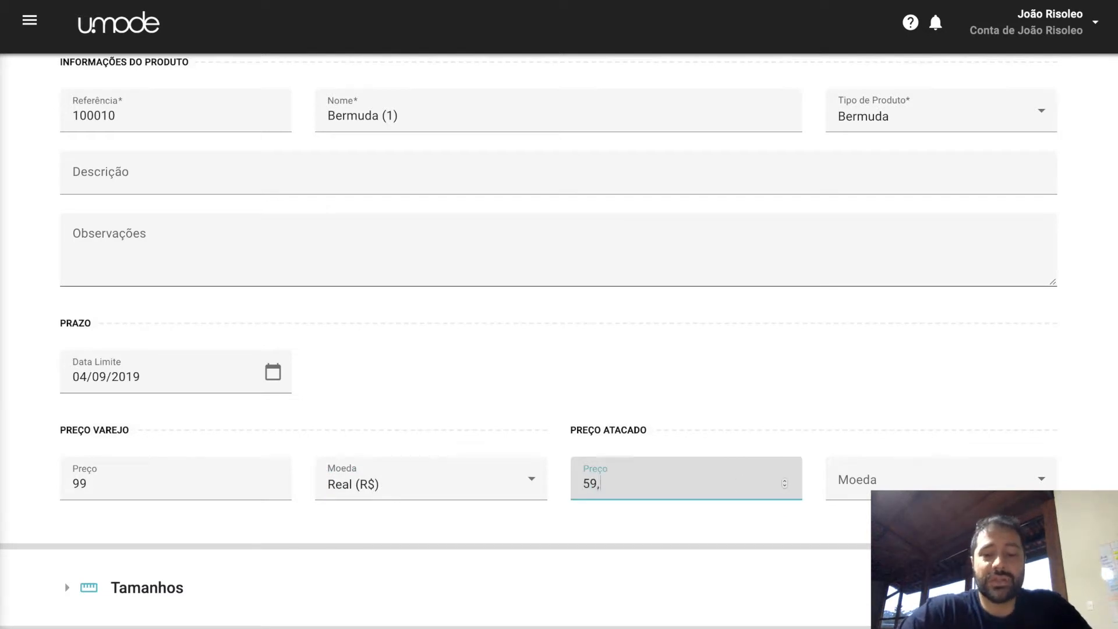
left_click(923, 478)
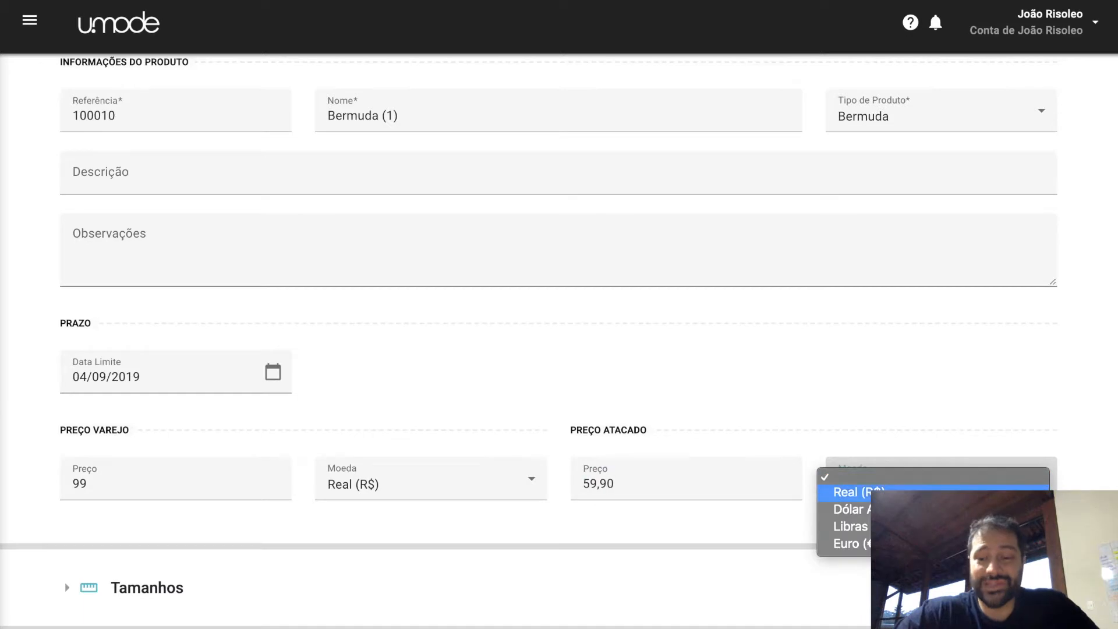
left_click(880, 492)
scroll(868, 542, "down", 5)
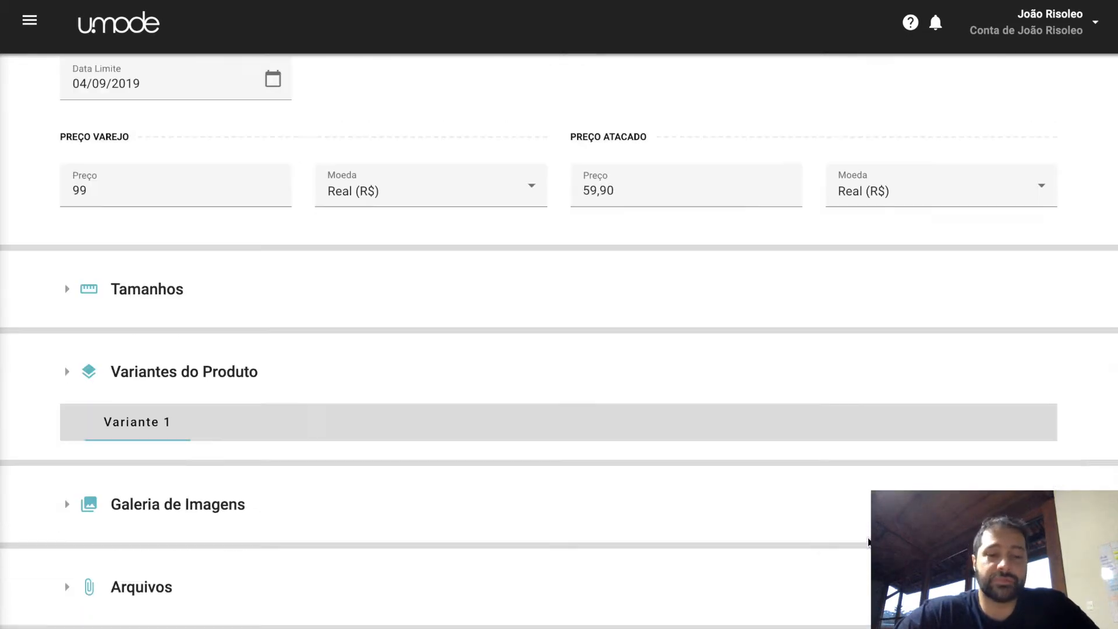
scroll(985, 255, "up", 7)
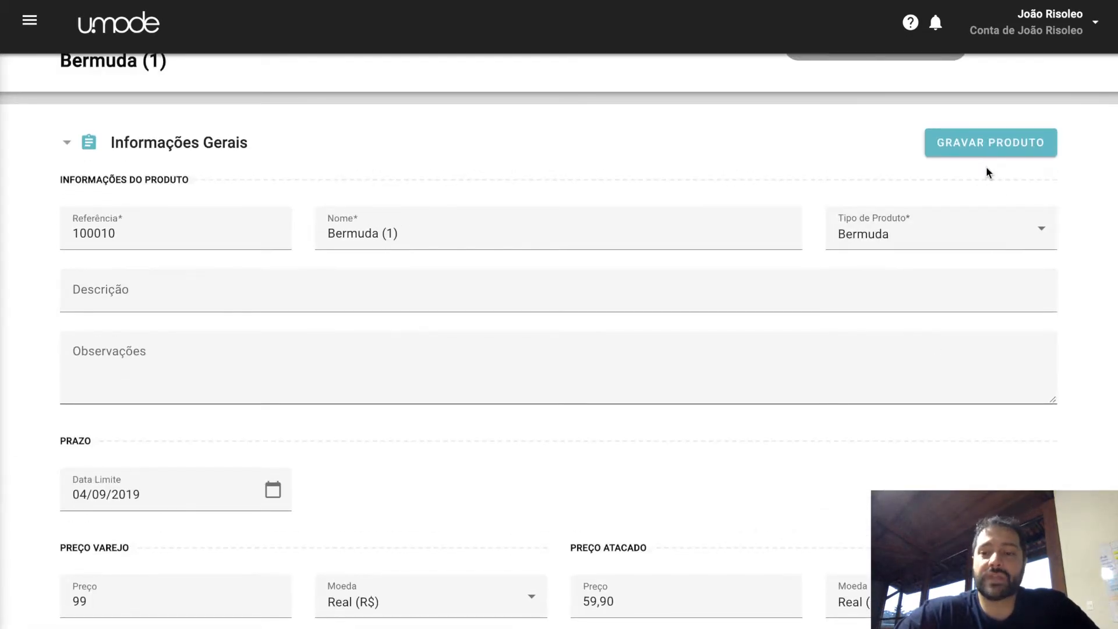
left_click(986, 152)
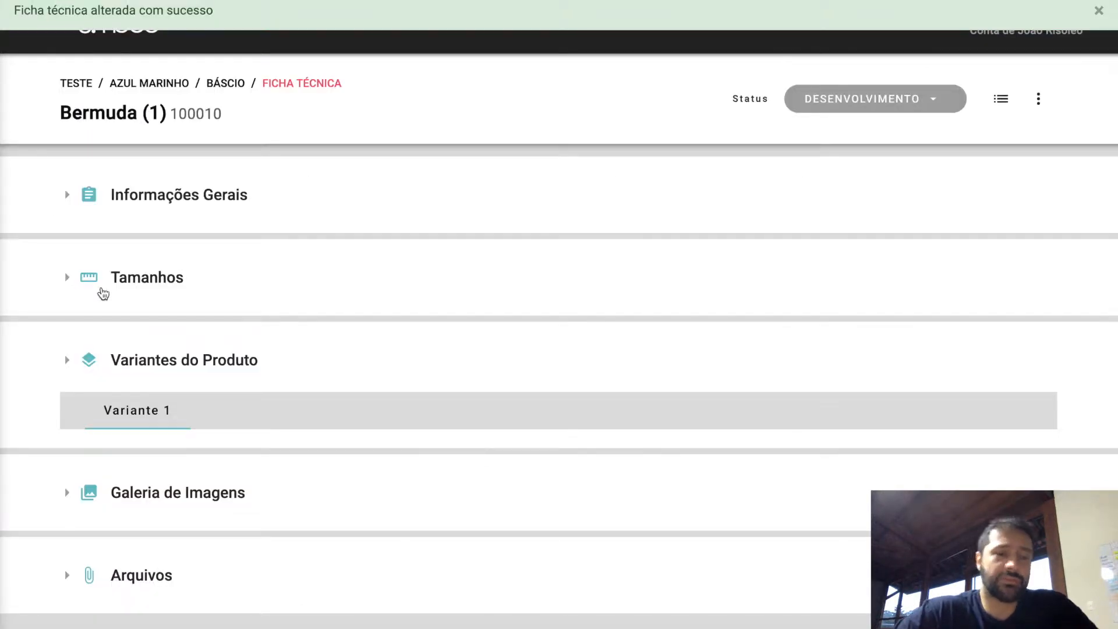
- Assign the Feminino size grid to Bermuda (1), checking the custom size options before saving
left_click(76, 281)
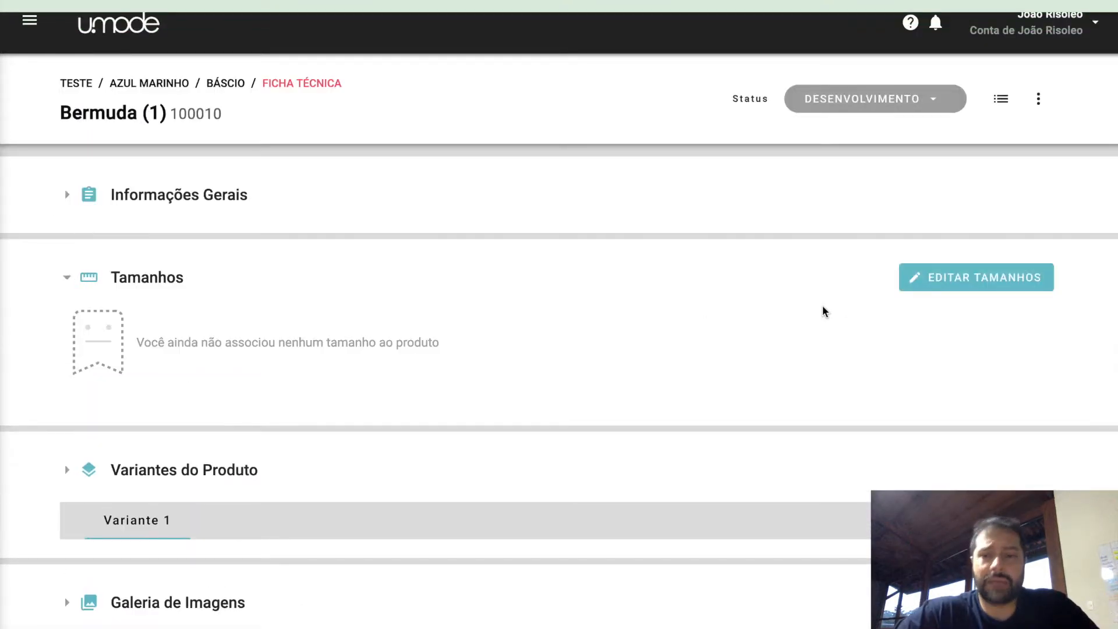
left_click(919, 283)
left_click(308, 198)
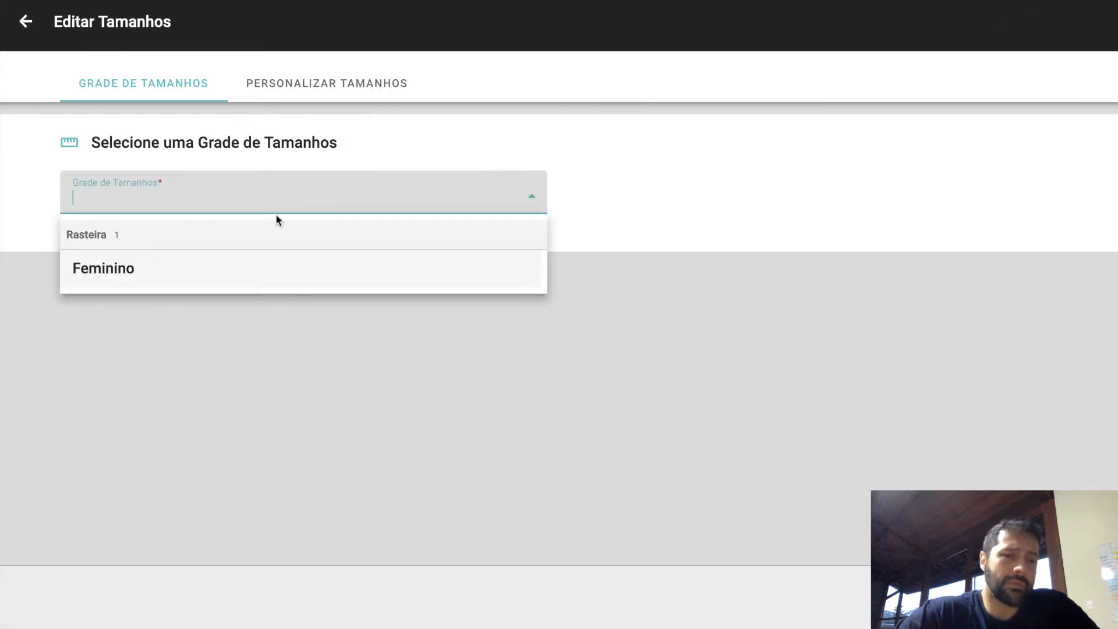
left_click(190, 268)
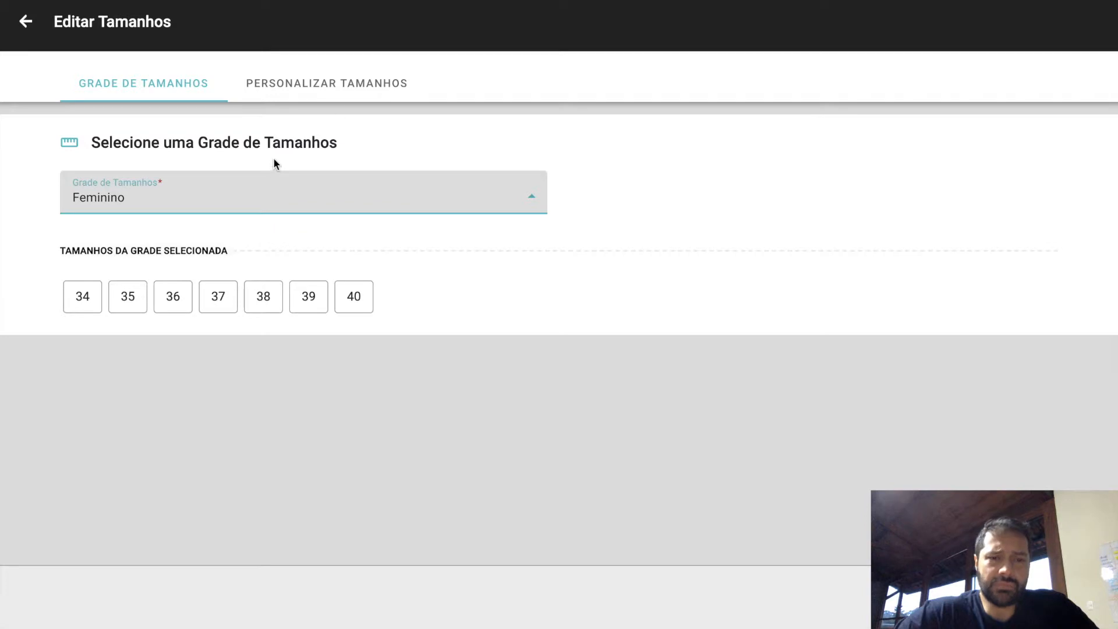
left_click(377, 96)
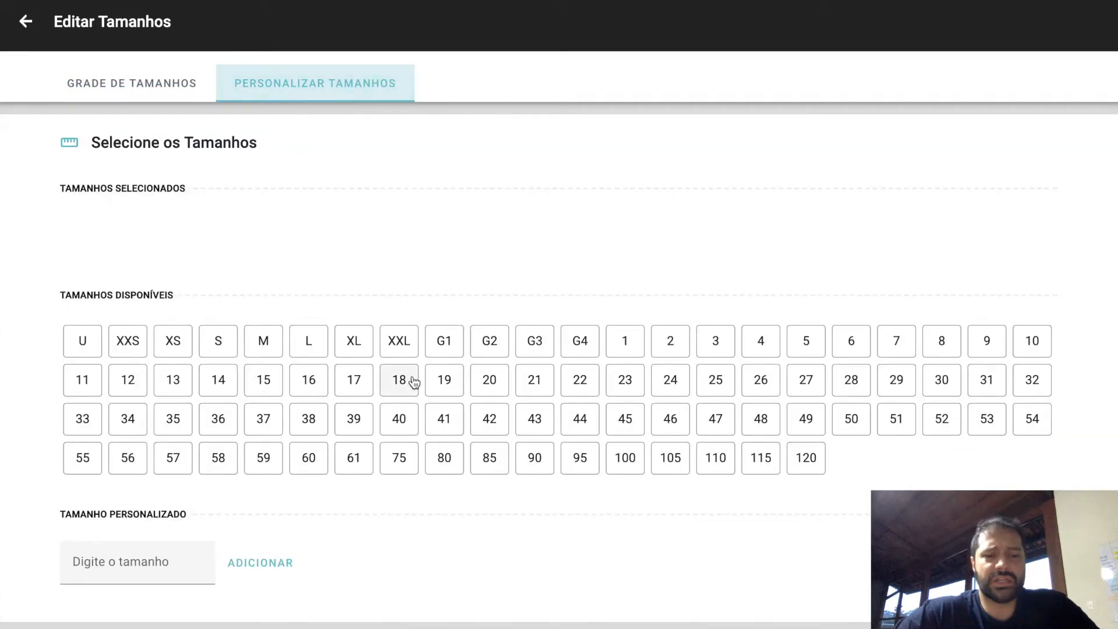
left_click(153, 97)
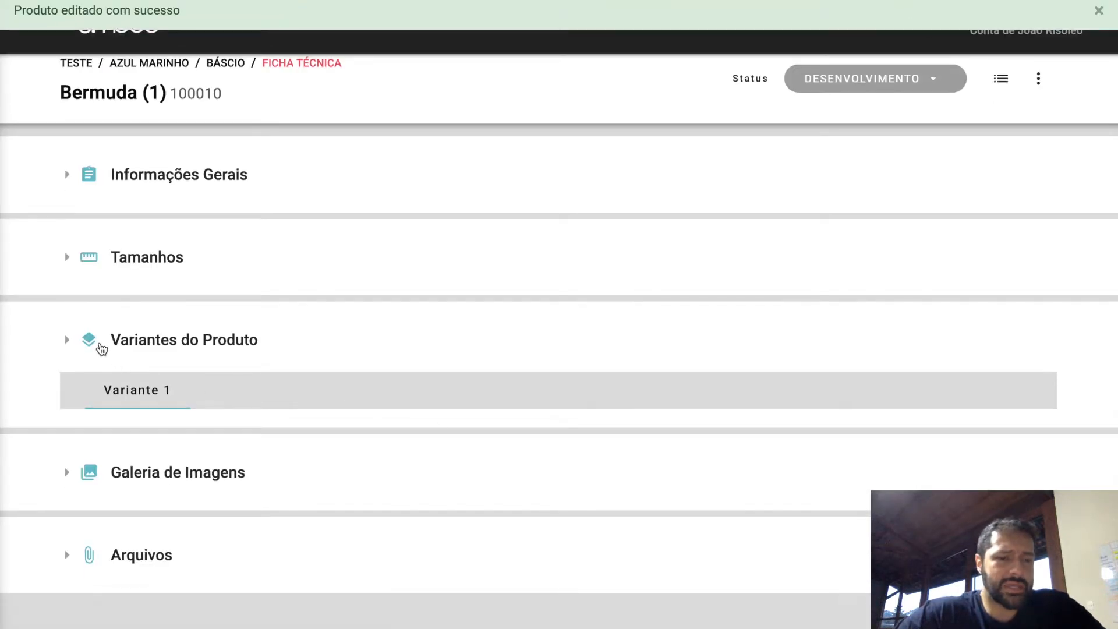
- Give the product's first variant the SKU 361 and the name Azul Marinho, and save it
left_click(100, 346)
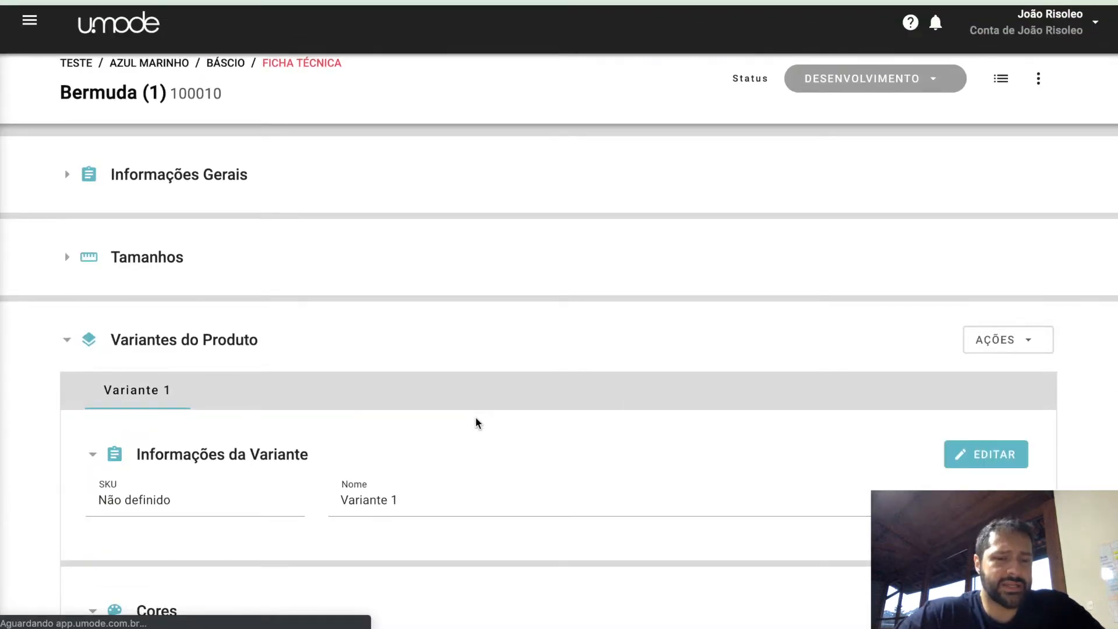
scroll(476, 423, "down", 4)
left_click(989, 198)
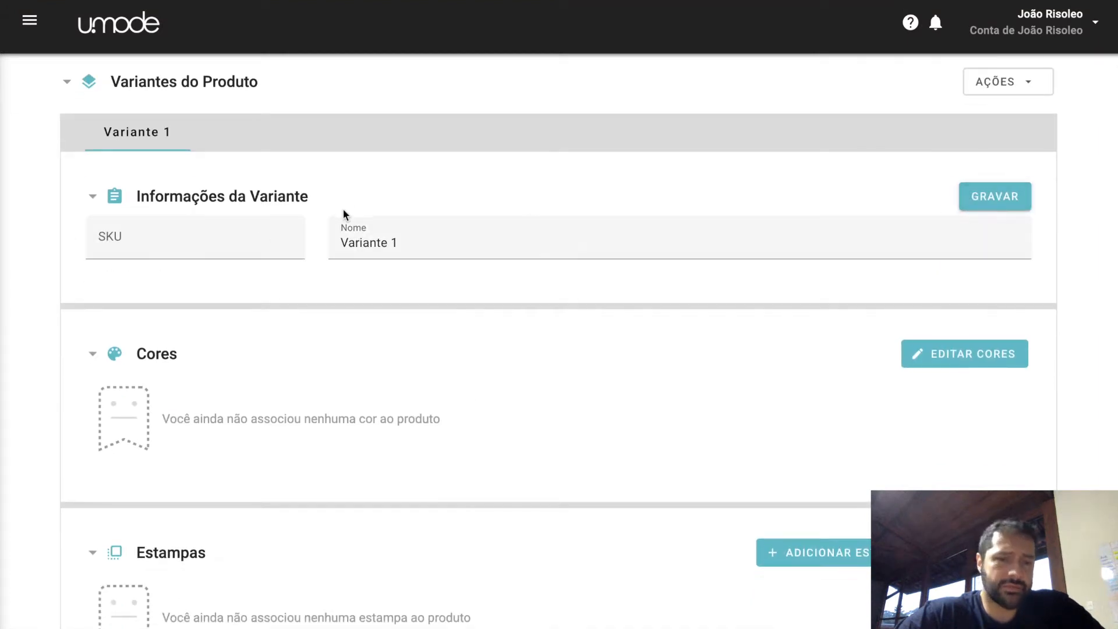
left_click(204, 249)
type("361")
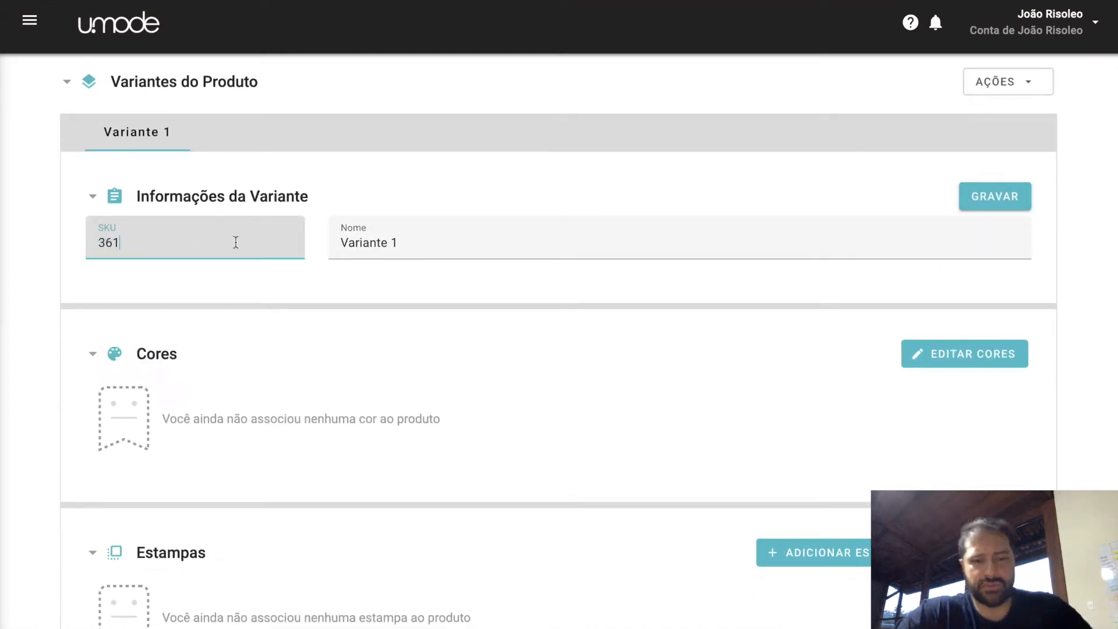
left_click_drag(419, 247, 220, 236)
type("azul")
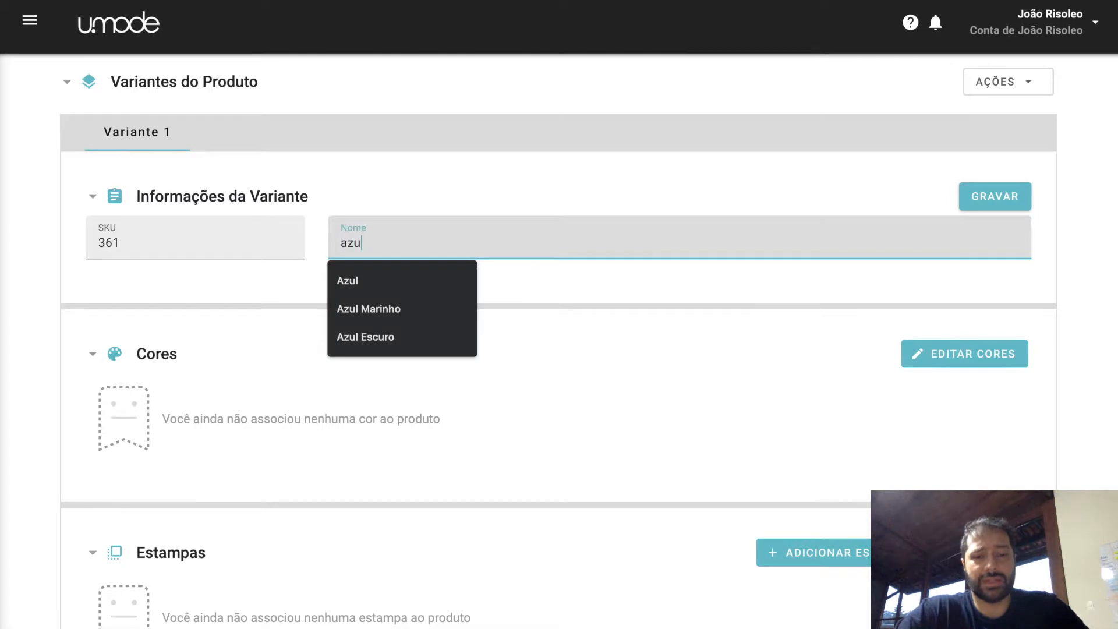
left_click(399, 312)
left_click(981, 196)
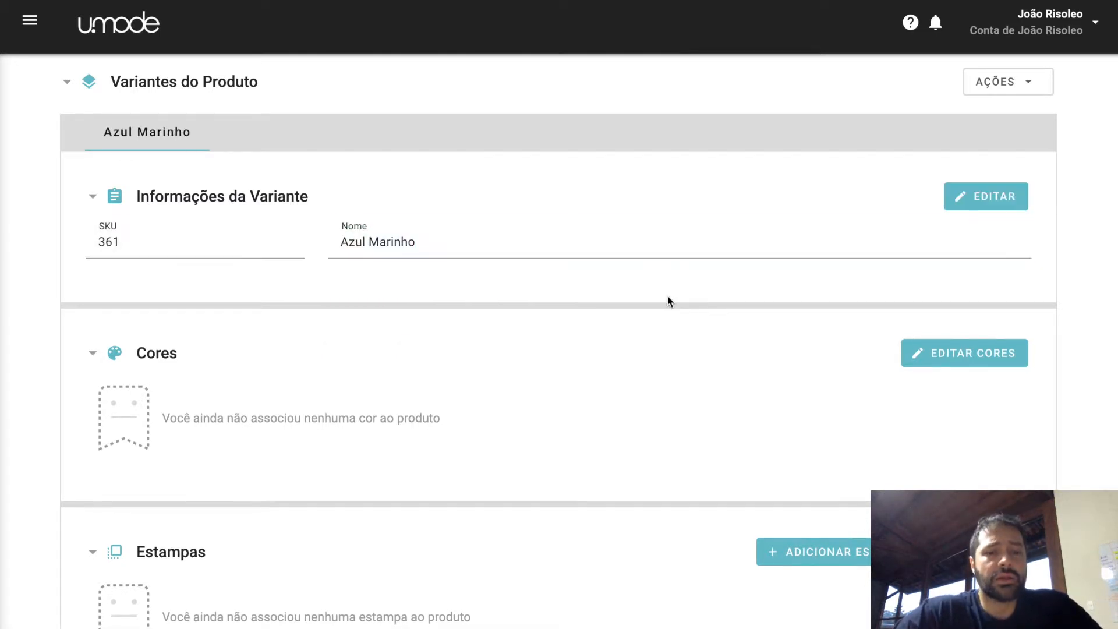
- Add the colours High Risk Red, Black Iris and Blackberry Wine to the Azul Marinho variant and save them
scroll(679, 425, "down", 2)
left_click(935, 278)
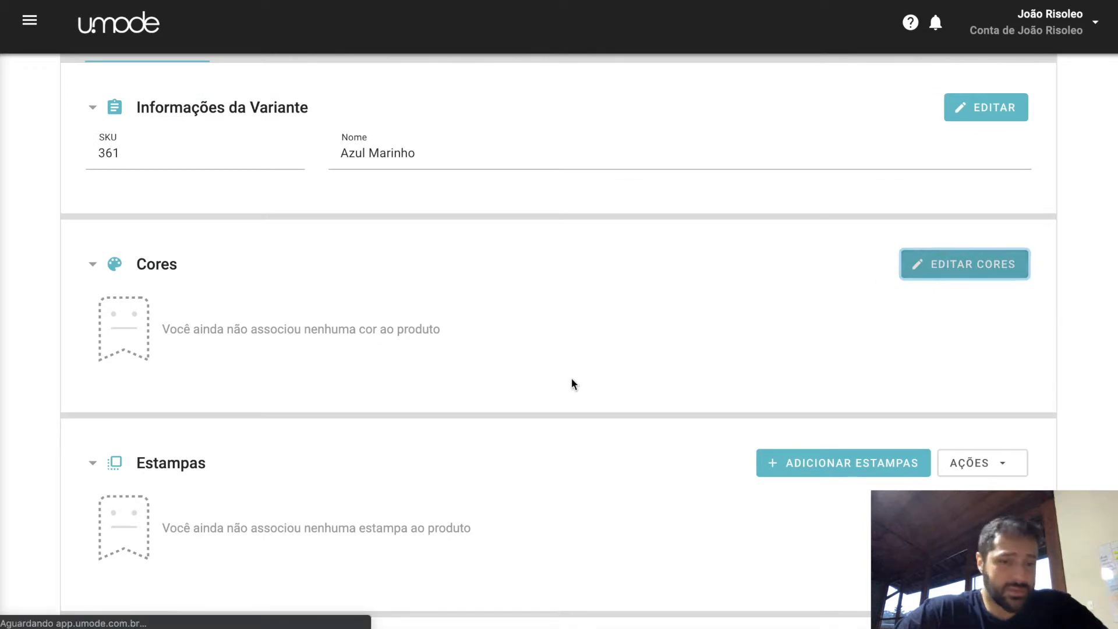
left_click(259, 201)
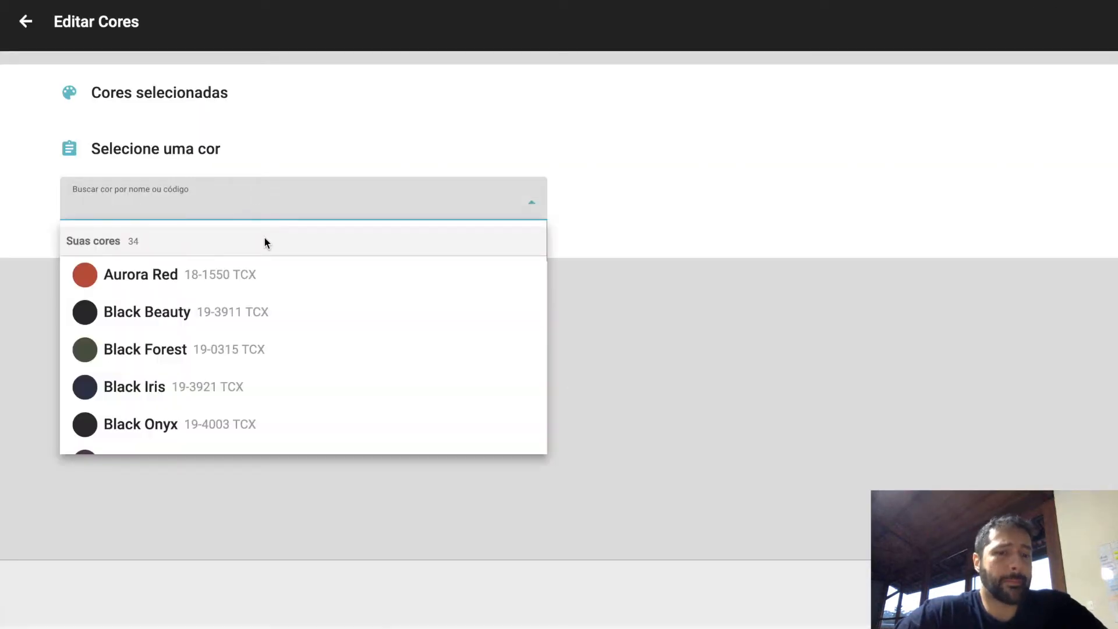
scroll(253, 379, "down", 4)
scroll(253, 379, "down", 2)
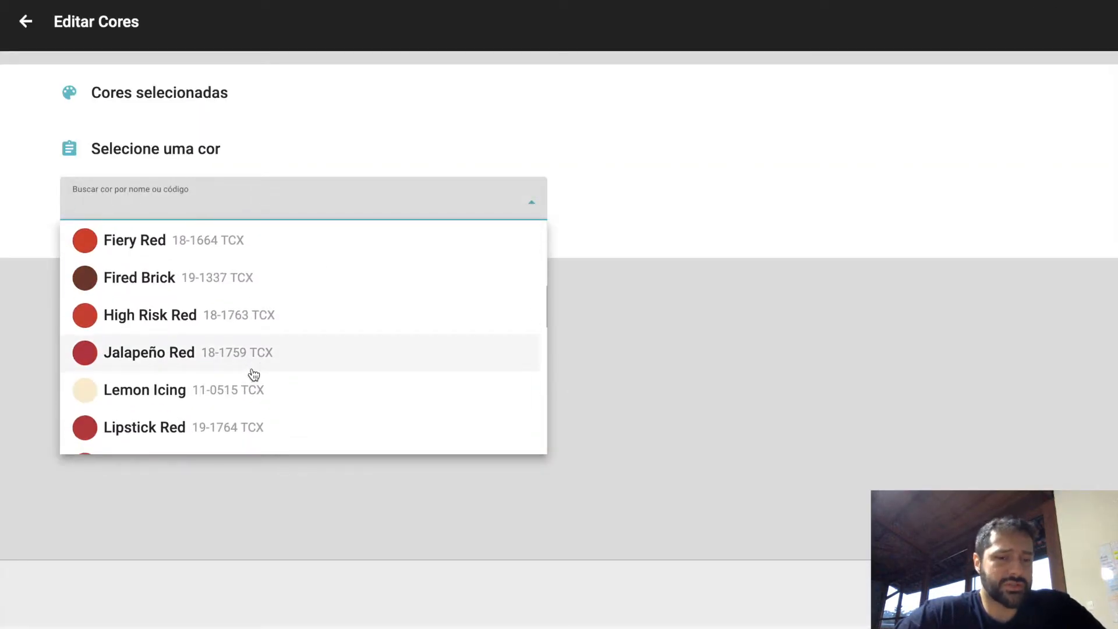
left_click(239, 327)
left_click(237, 416)
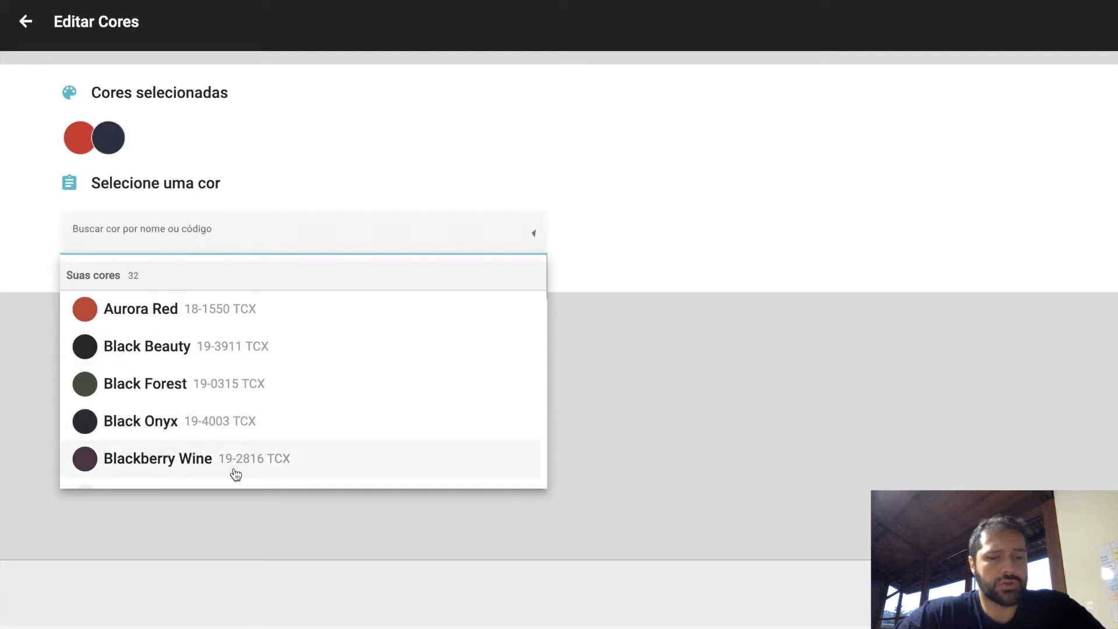
left_click(232, 469)
left_click(949, 475)
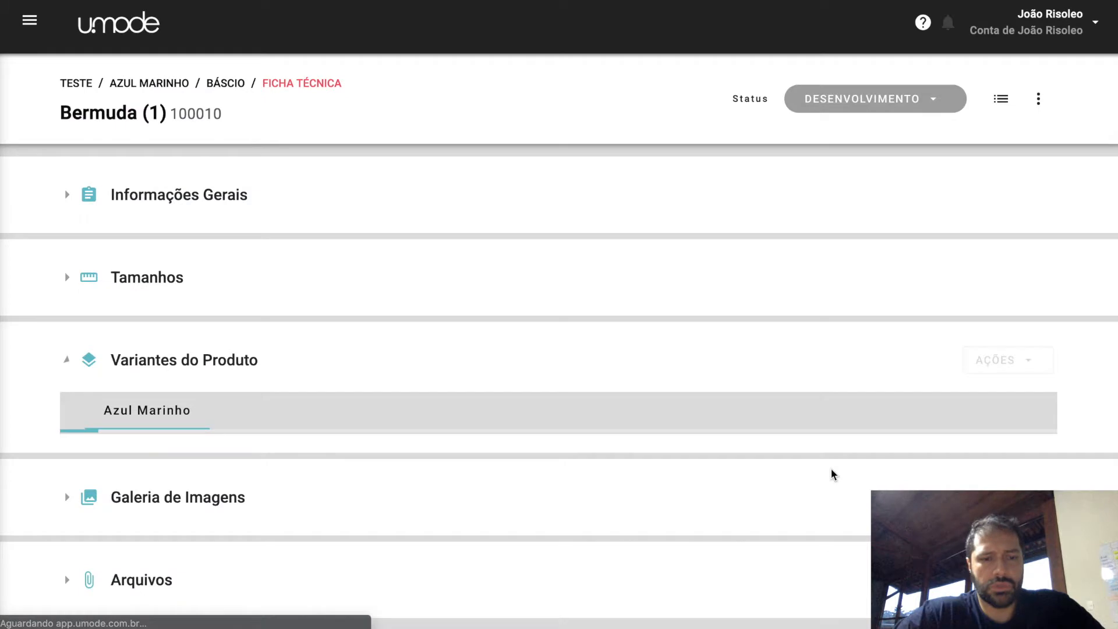
scroll(831, 468, "down", 7)
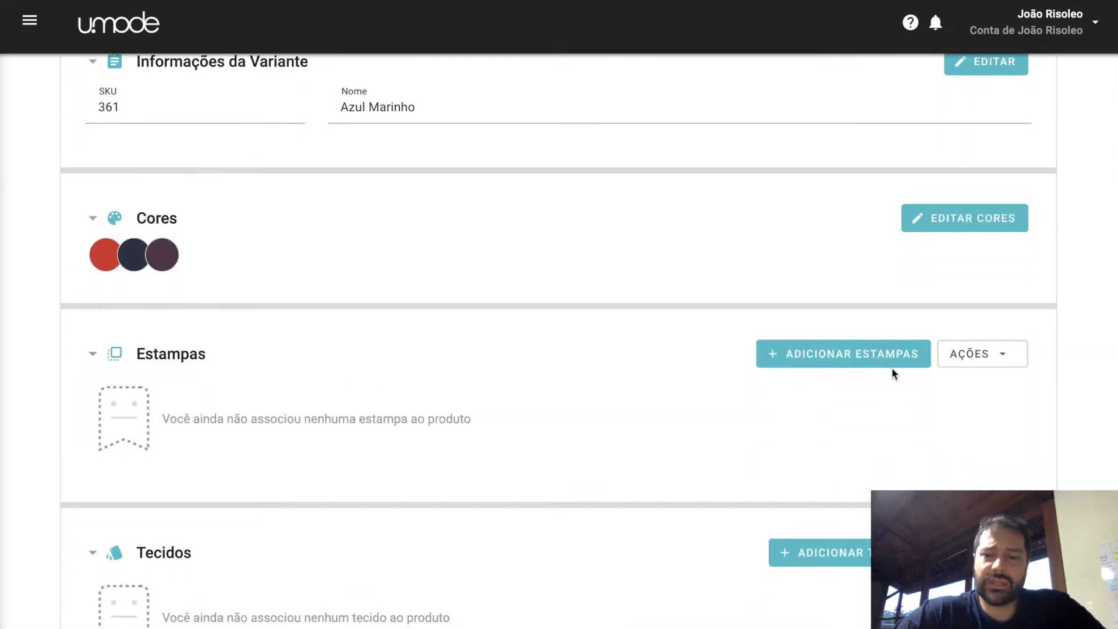
- Add the Estampa Poazinho print to the Azul Marinho variant and save it
left_click(891, 358)
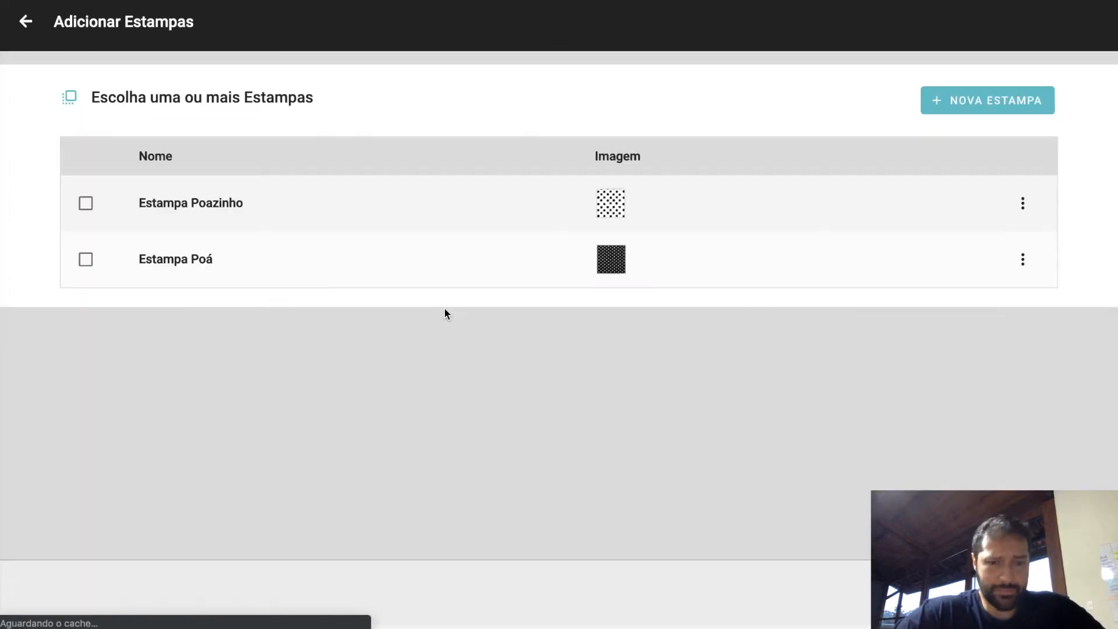
left_click(88, 208)
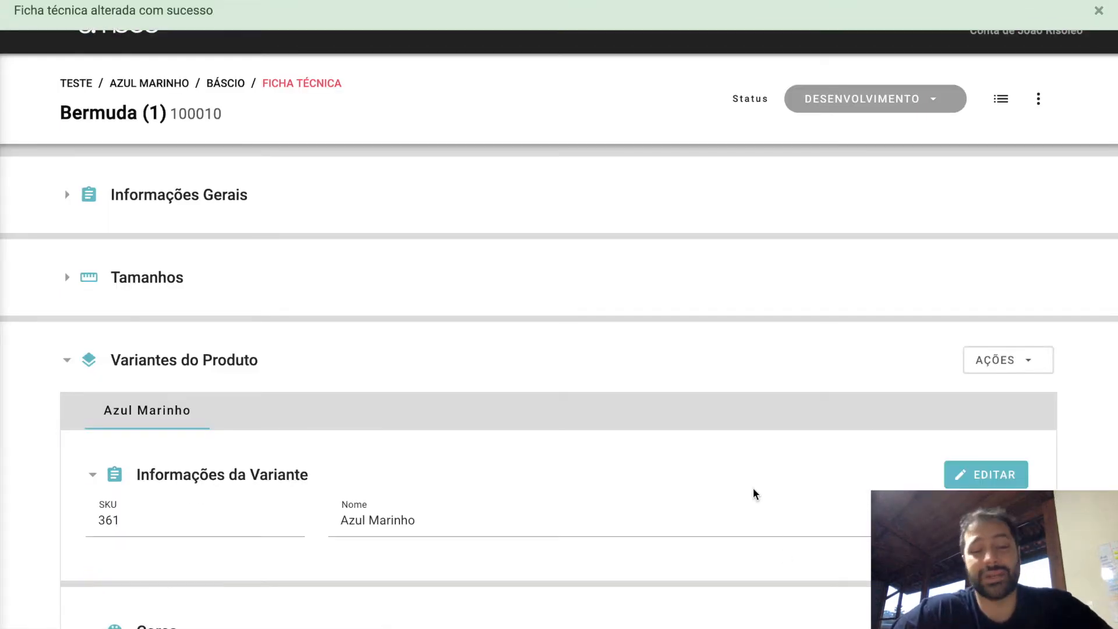
- Start adding a fabric to the variant, choosing Couro in its Preto Noite variant
scroll(756, 494, "down", 10)
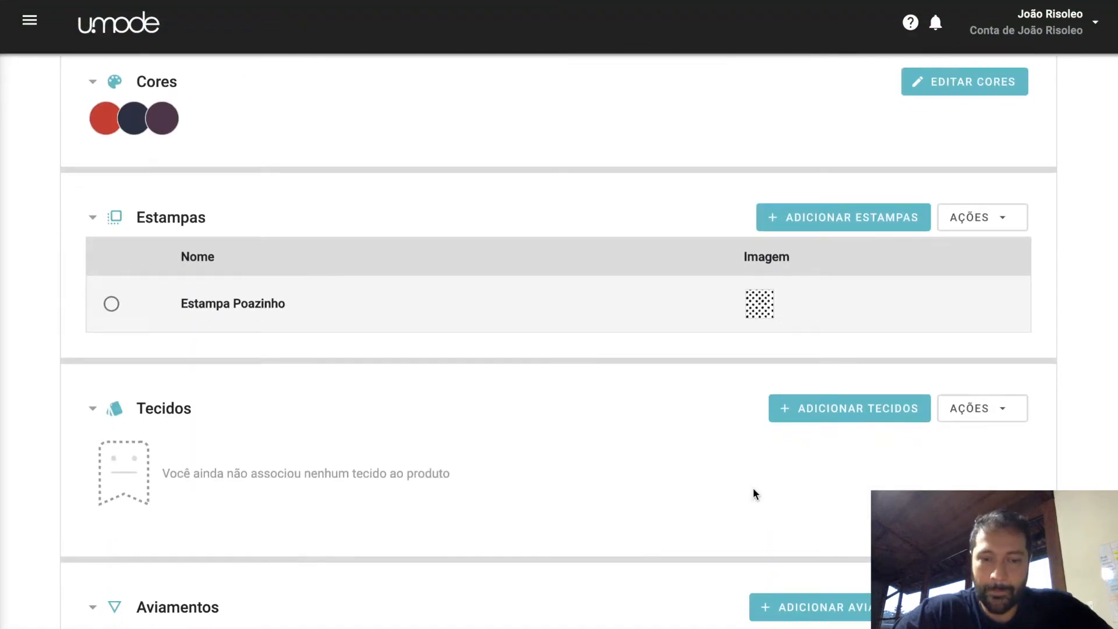
left_click(851, 411)
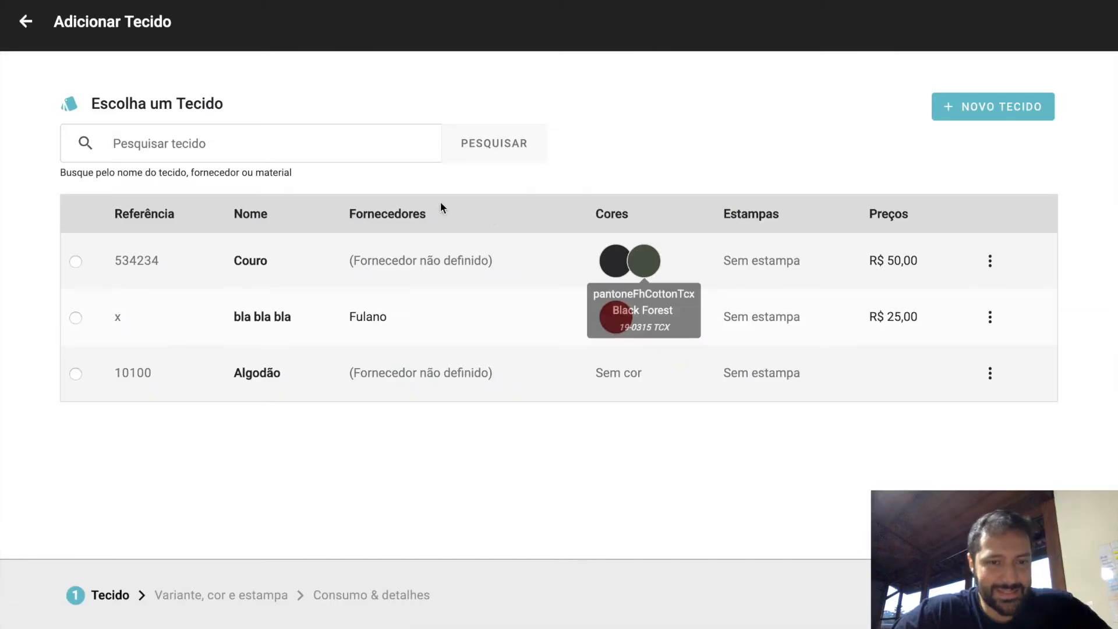
left_click(412, 262)
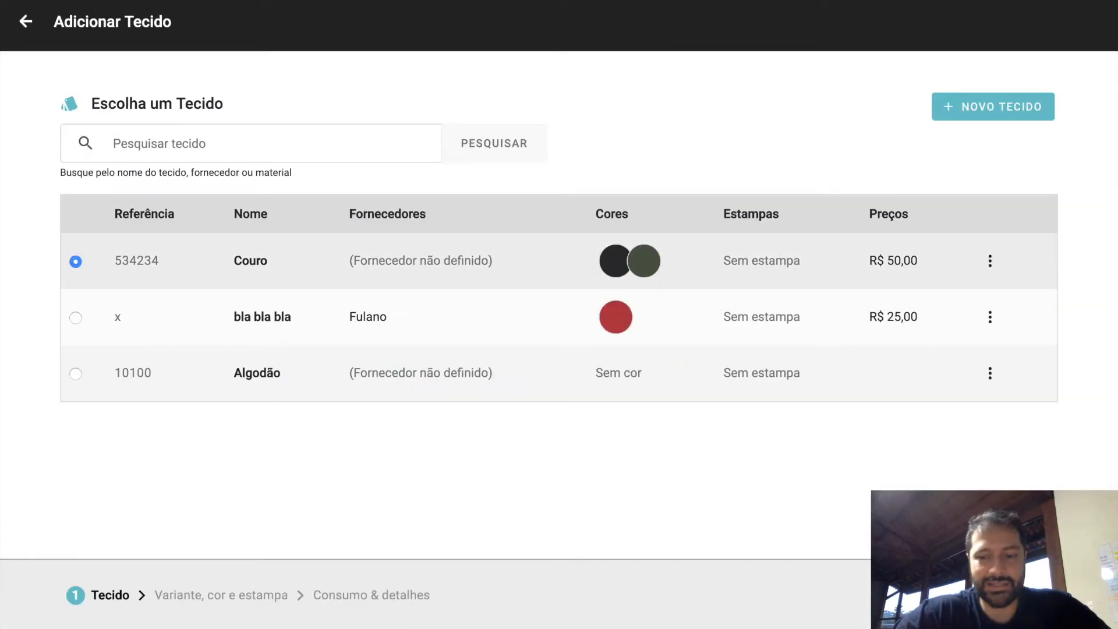
left_click(384, 367)
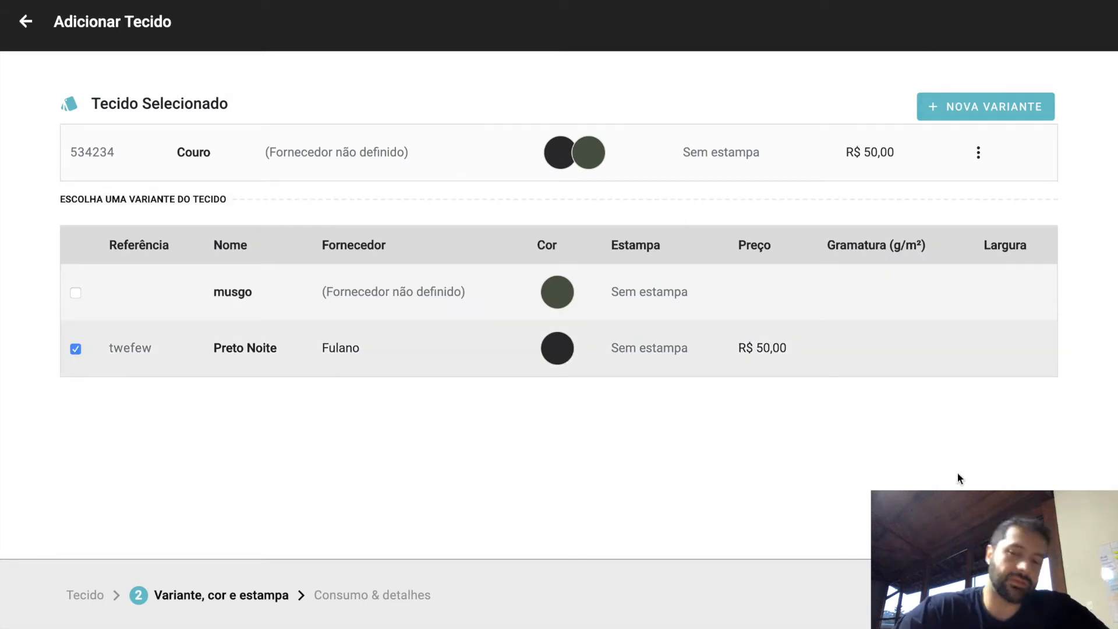
left_click(1006, 595)
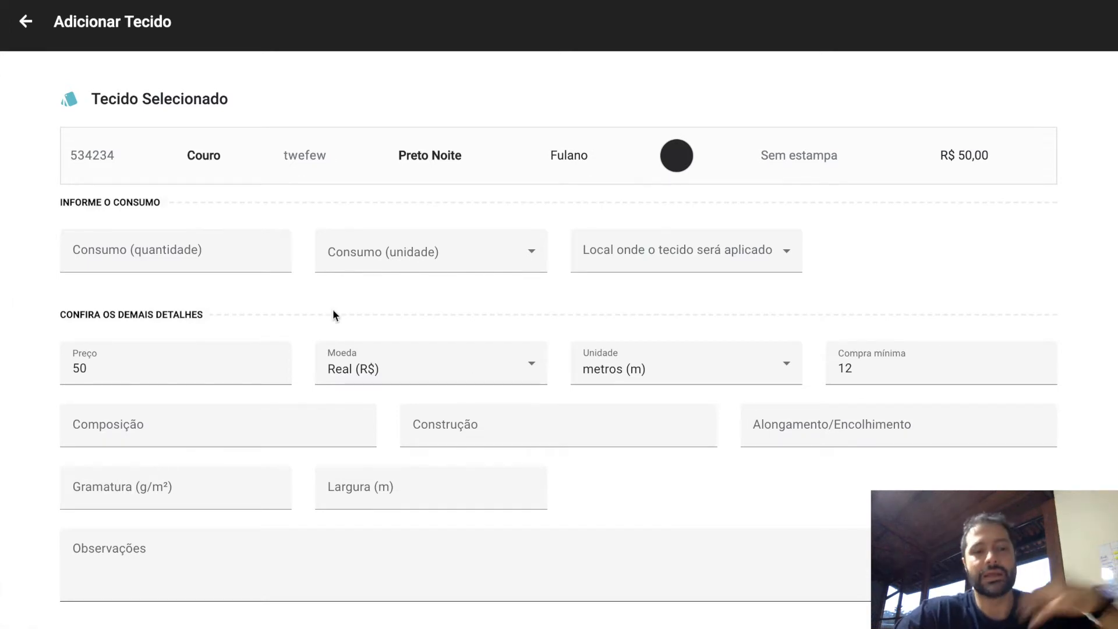
- Set the Couro fabric's consumption to 3 metros (m) and its place of application to Forro
left_click(183, 249)
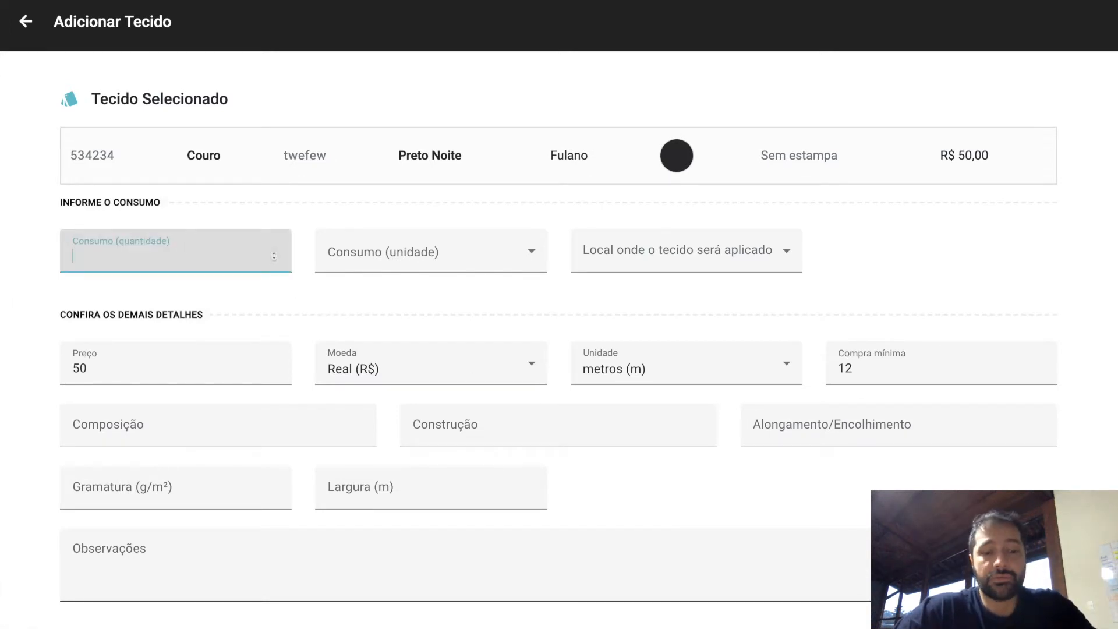
left_click(358, 272)
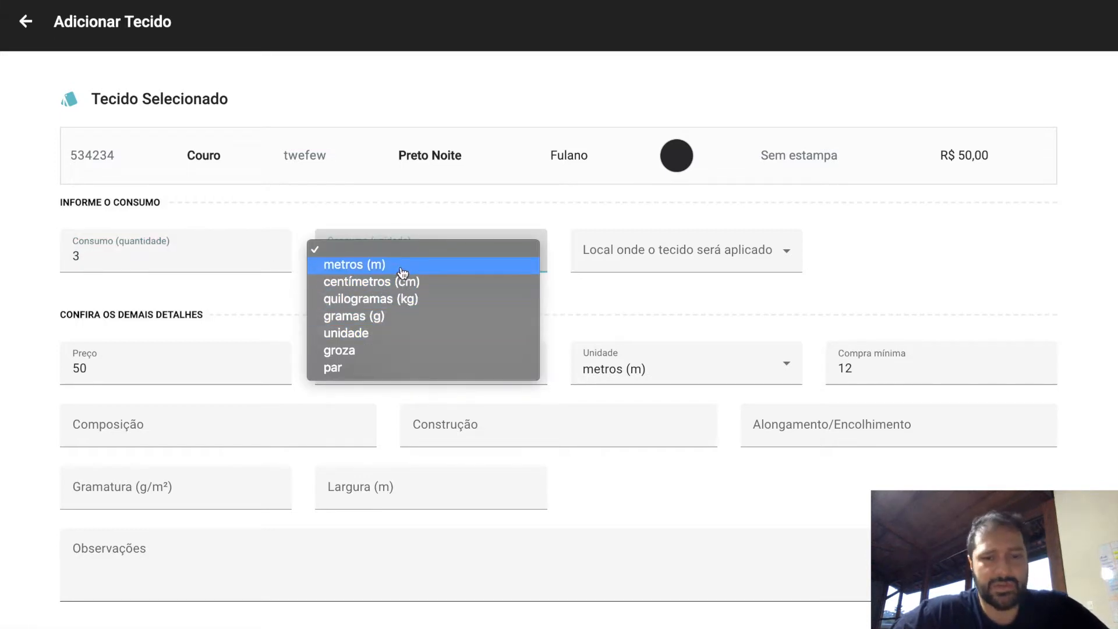
left_click(372, 265)
left_click(658, 262)
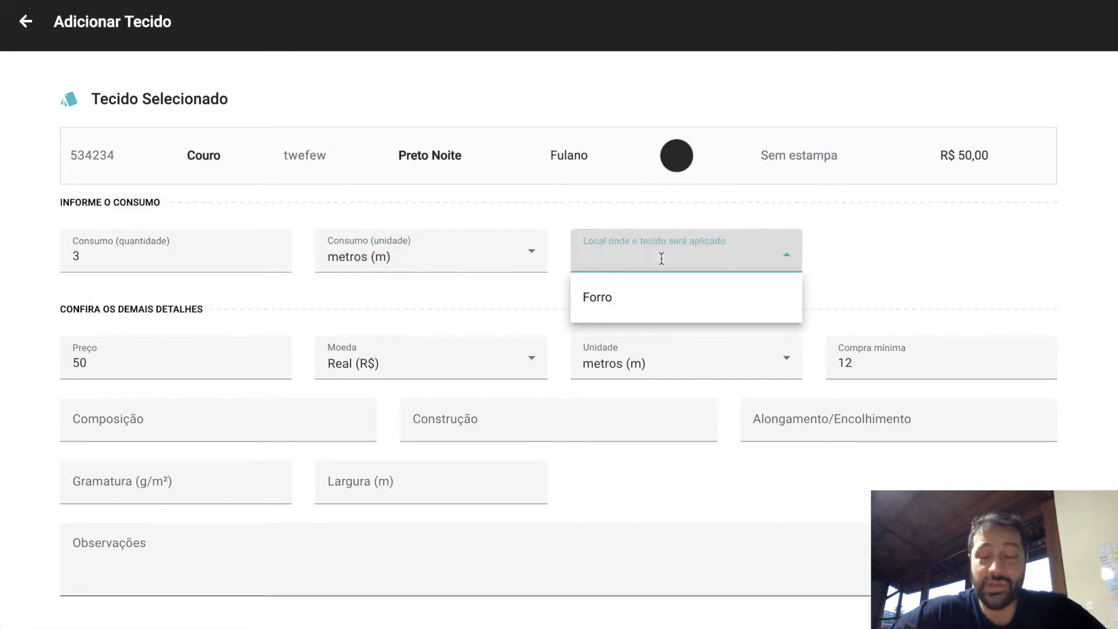
left_click(641, 298)
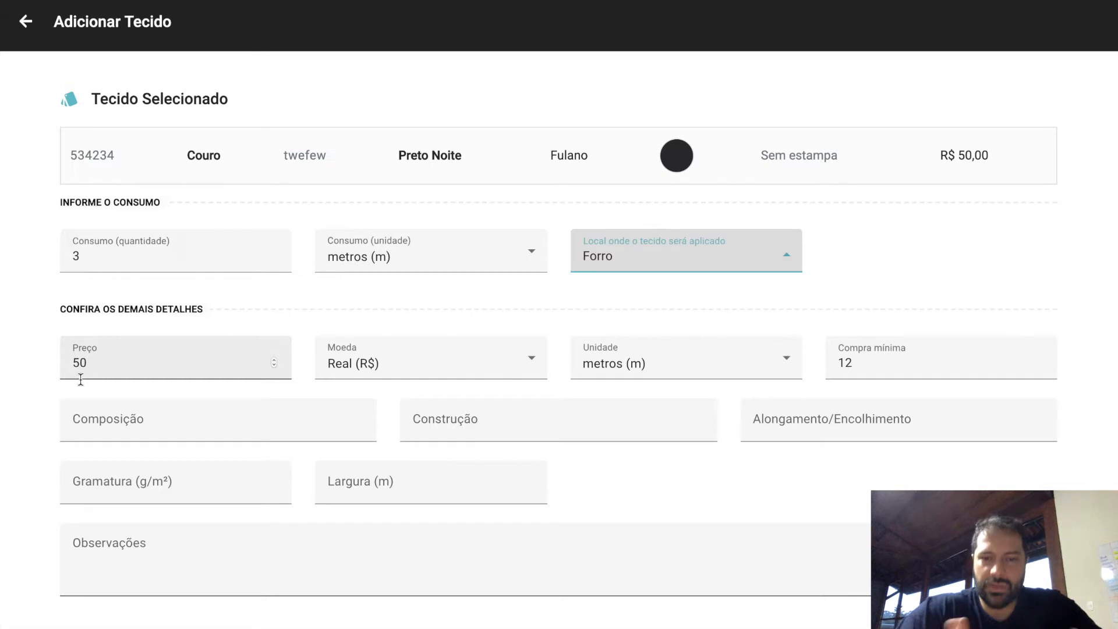
- Review the fabric's remaining details, set its minimum purchase to 120, and save the fabric to the technical sheet
double_click(123, 367)
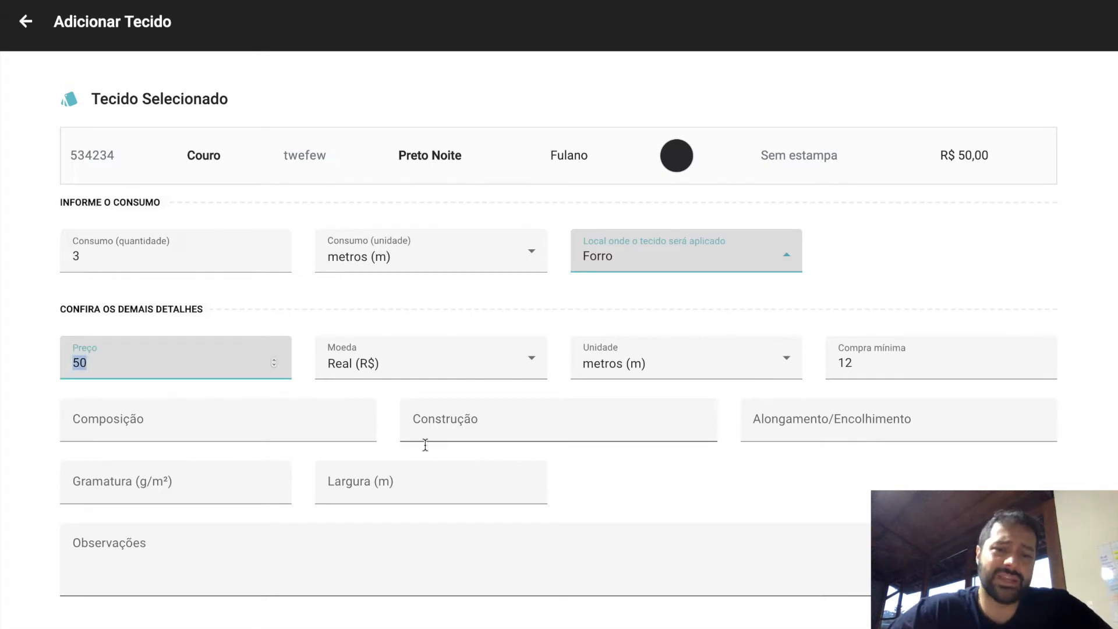
left_click(95, 362)
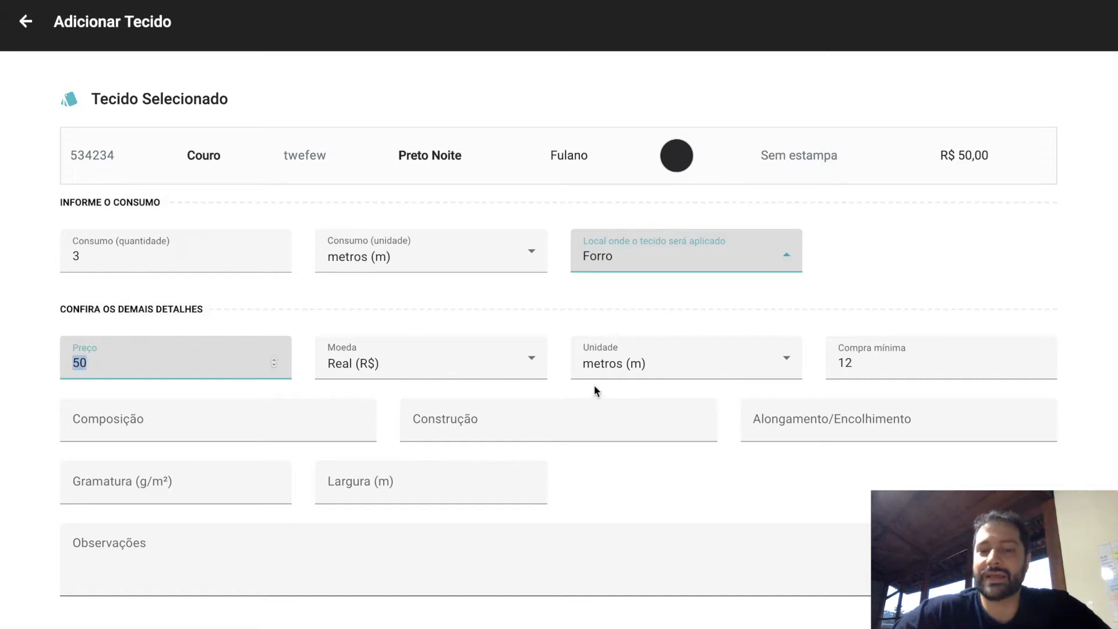
left_click(859, 369)
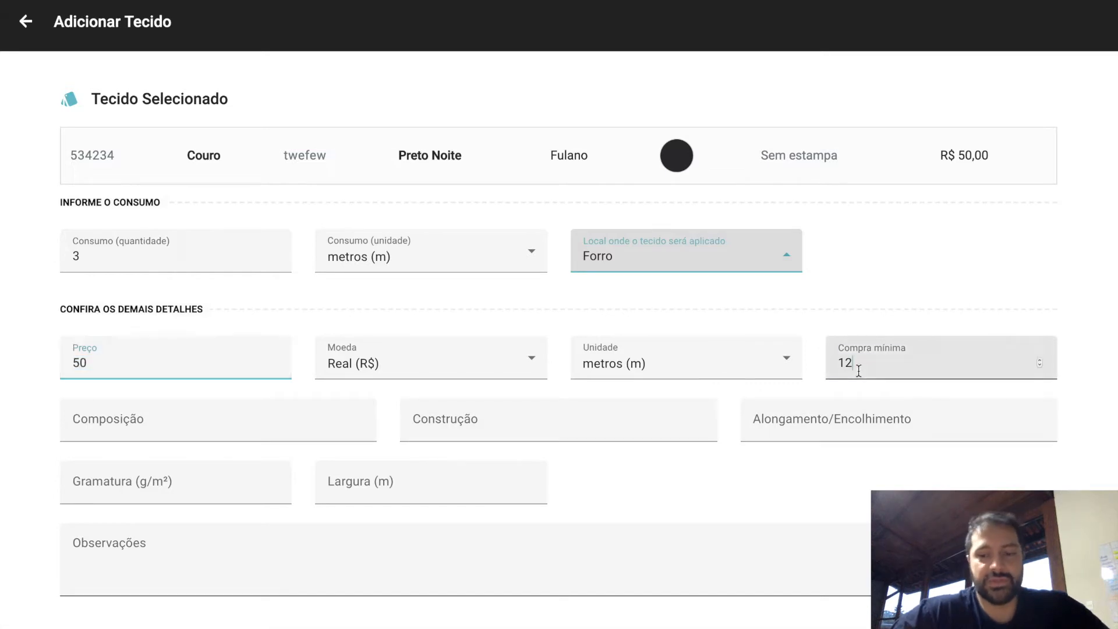
left_click(831, 288)
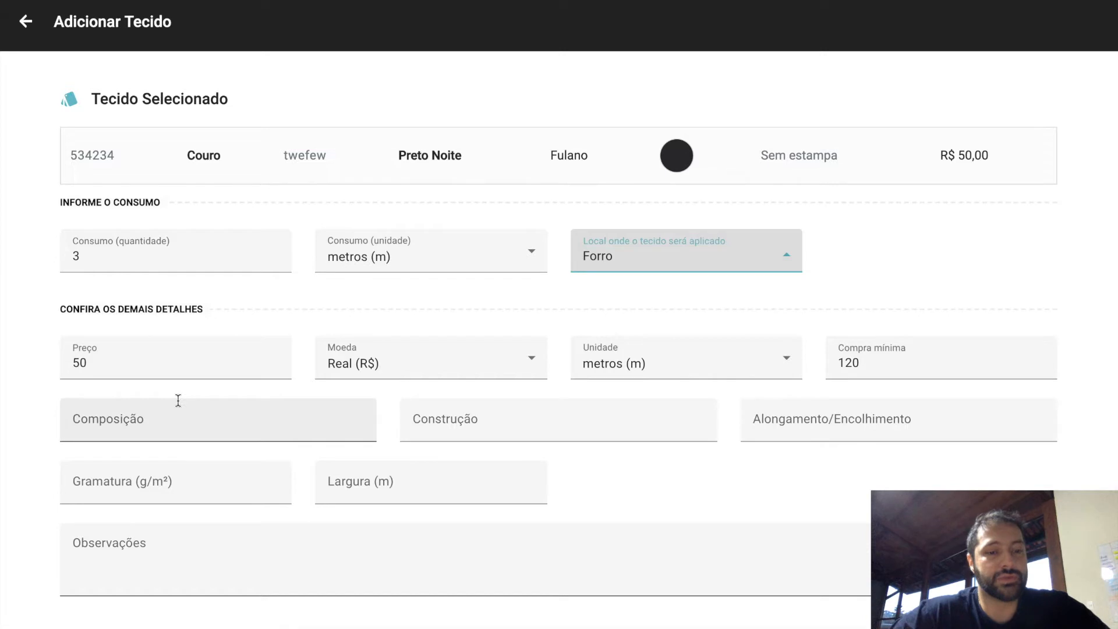
left_click(113, 356)
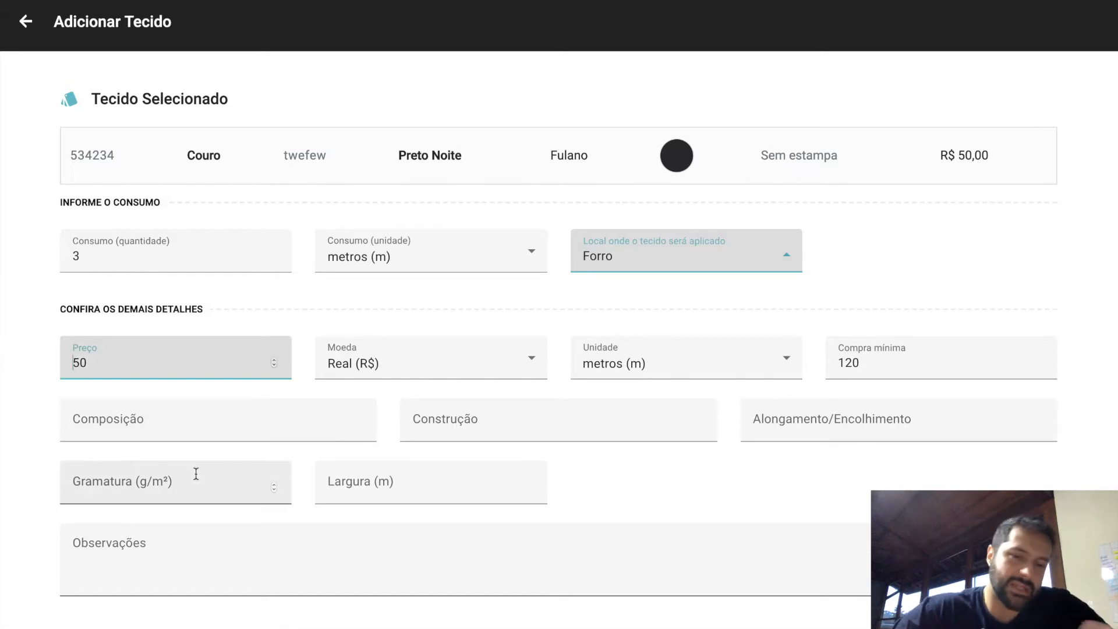
scroll(249, 402, "down", 1)
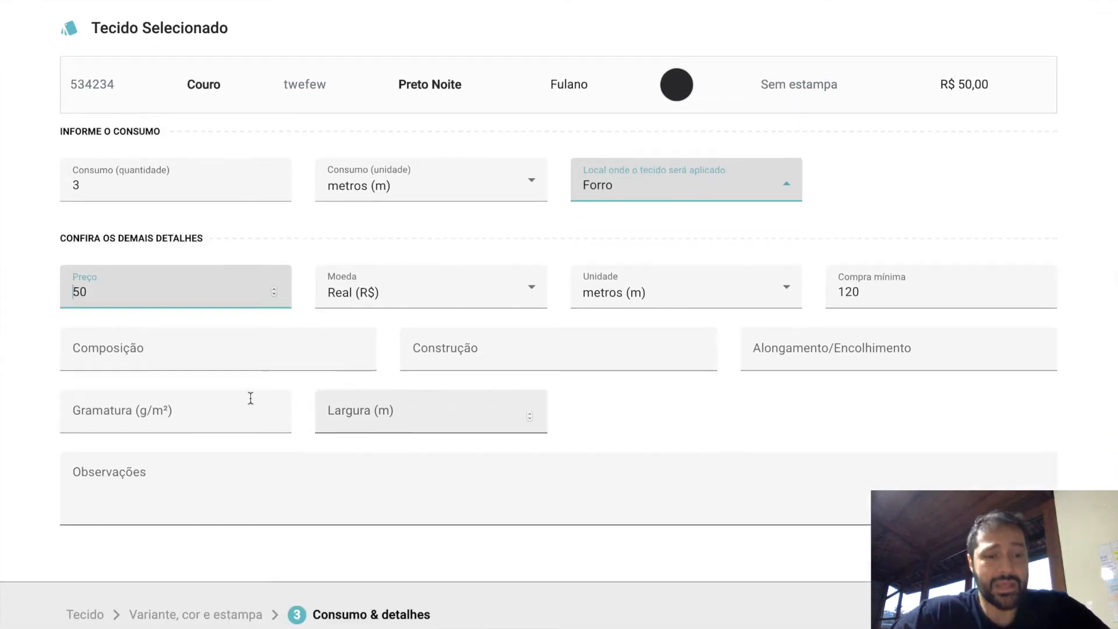
left_click(227, 354)
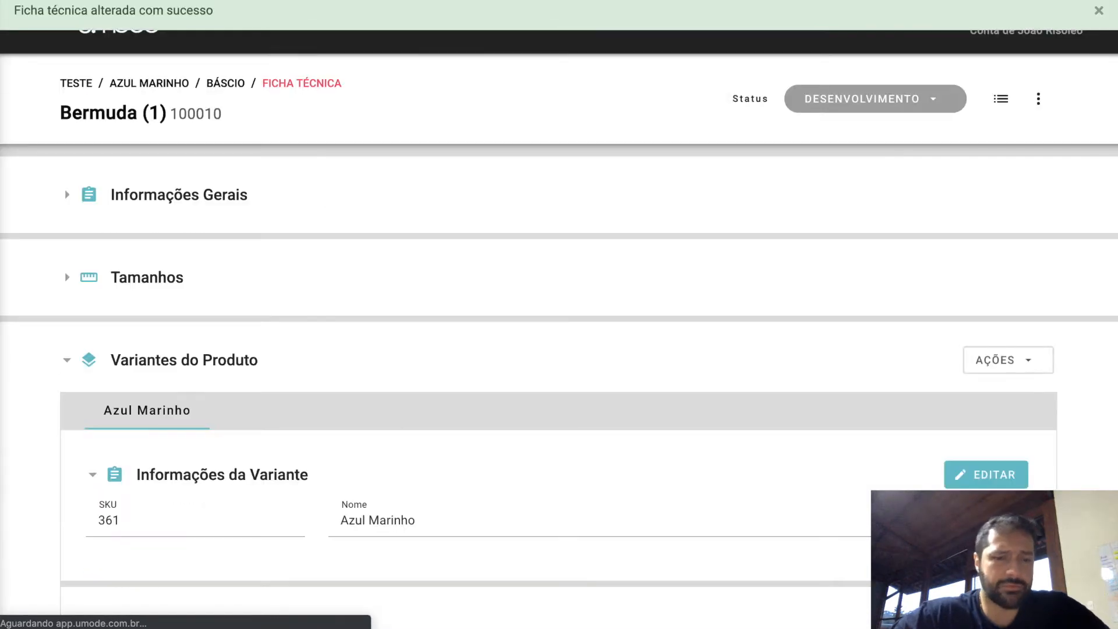
- Start adding a trim to the variant, choosing SOLA in its red variant
scroll(670, 563, "down", 3)
scroll(669, 561, "down", 10)
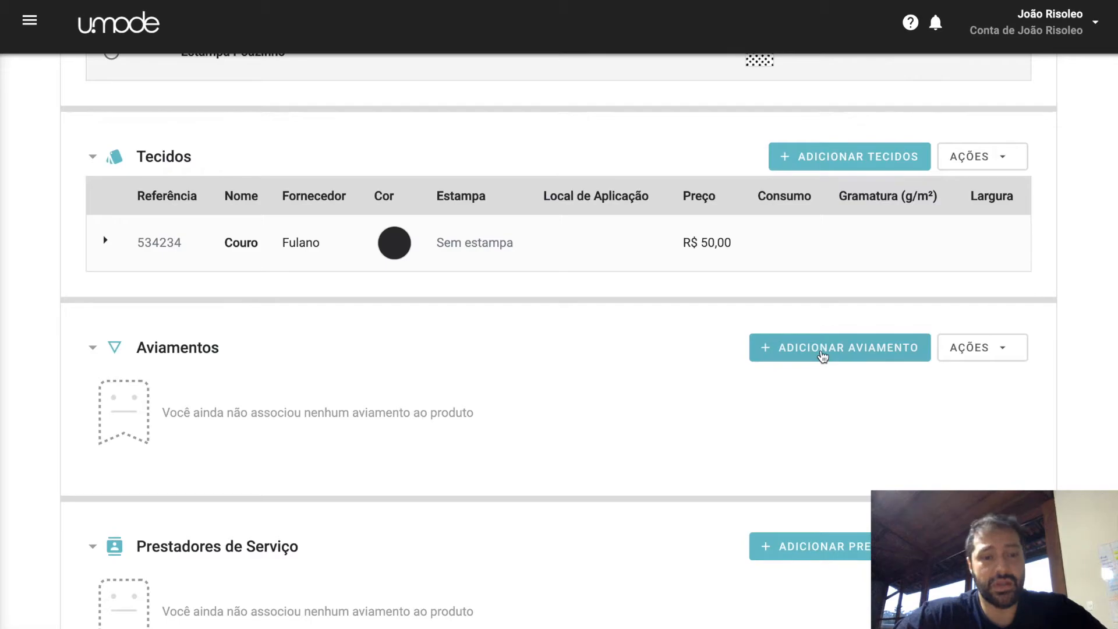
left_click(759, 345)
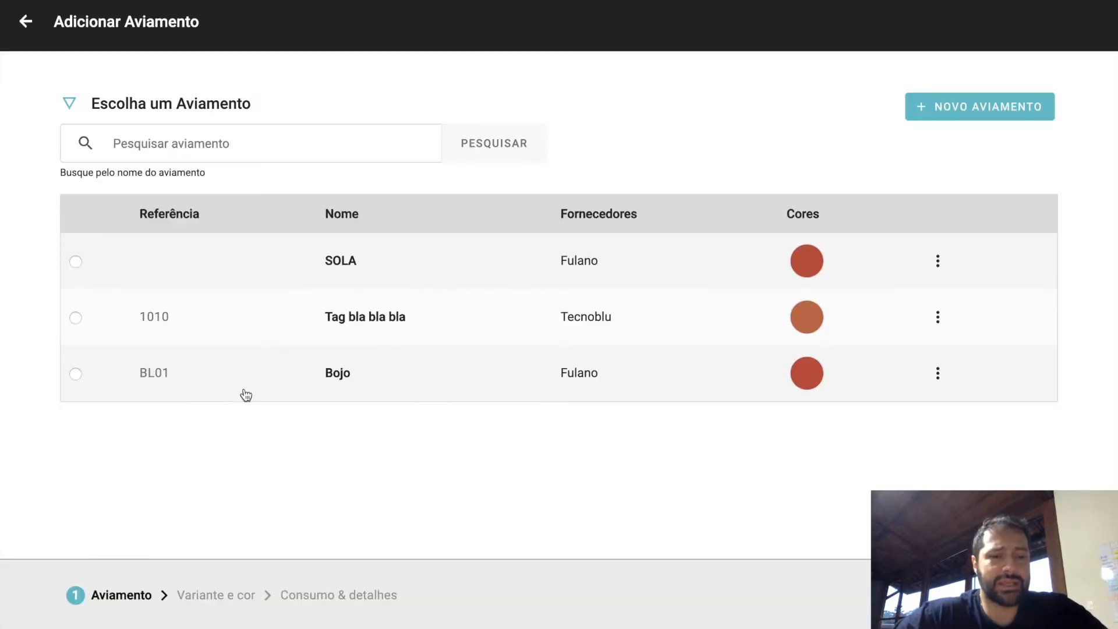
left_click(273, 266)
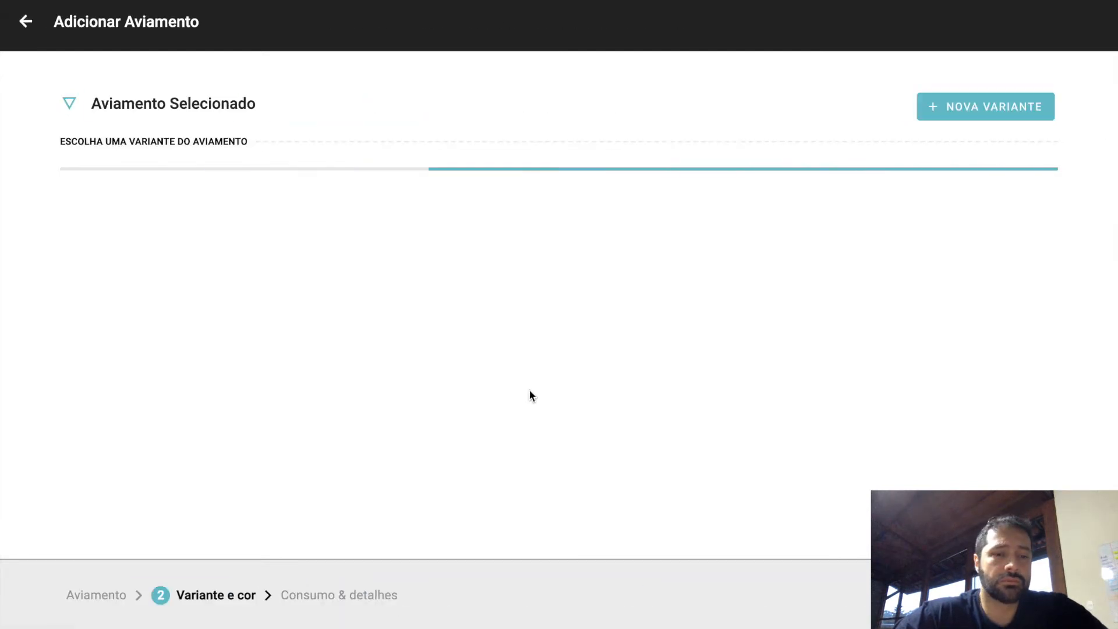
left_click(355, 236)
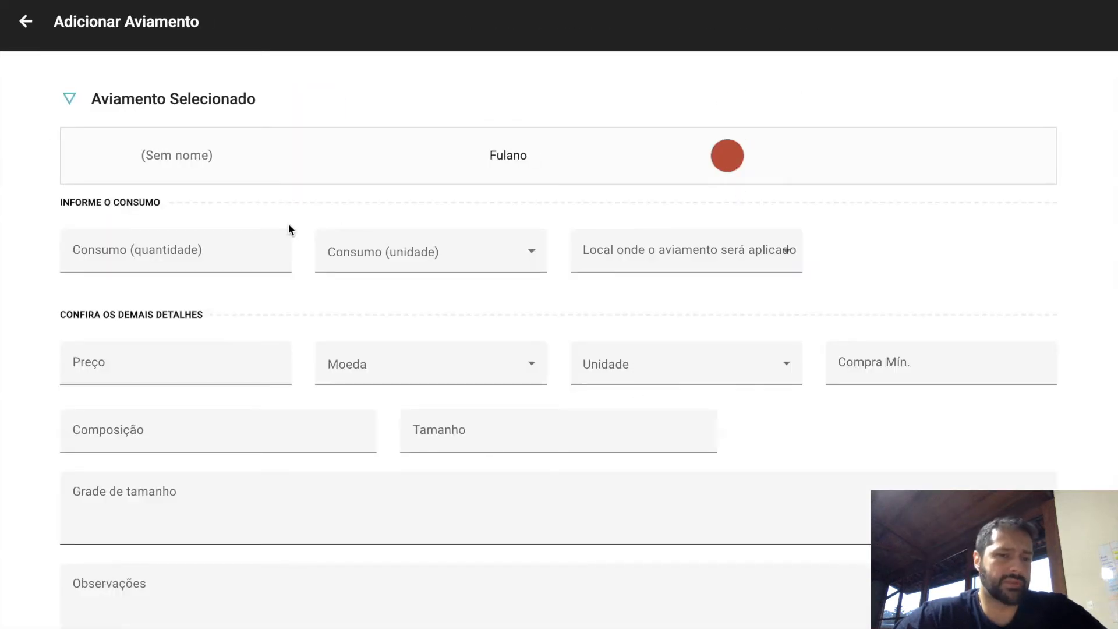
- Set the SOLA trim's consumption to 1 unidade
left_click(222, 247)
type("1")
left_click(359, 267)
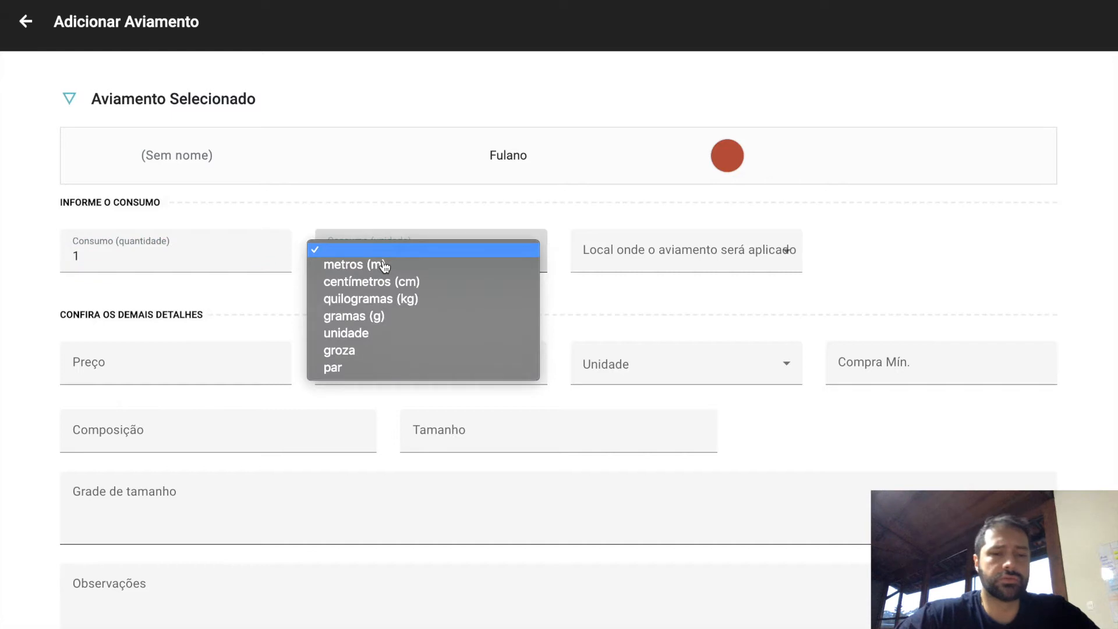
left_click(377, 334)
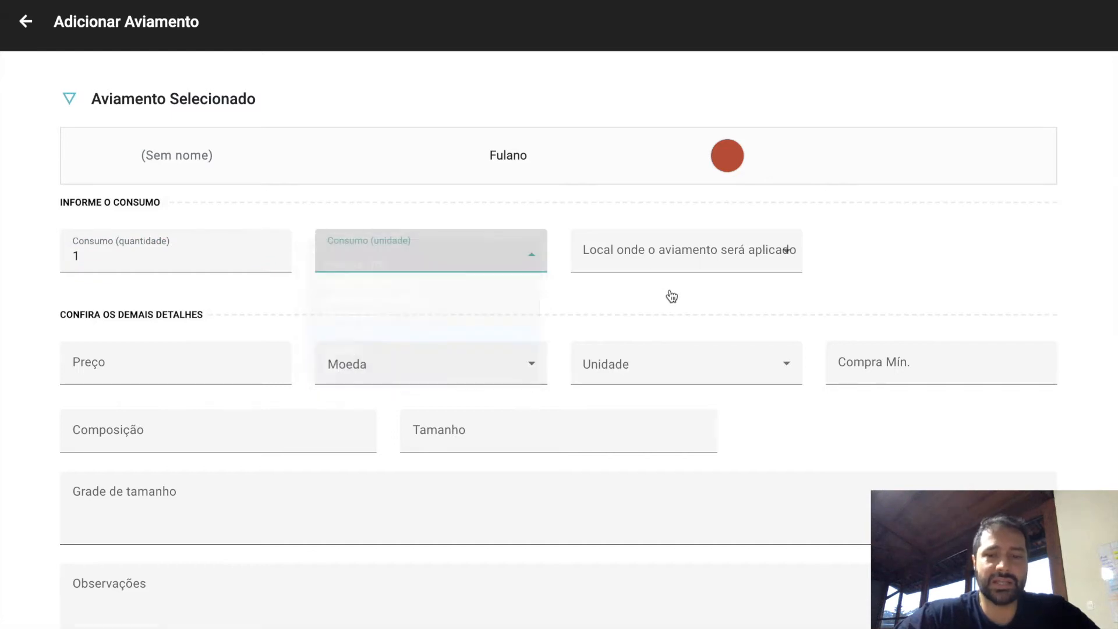
- Enter p'e as the place where the trim is applied and save the trim to the technical sheet
left_click(684, 260)
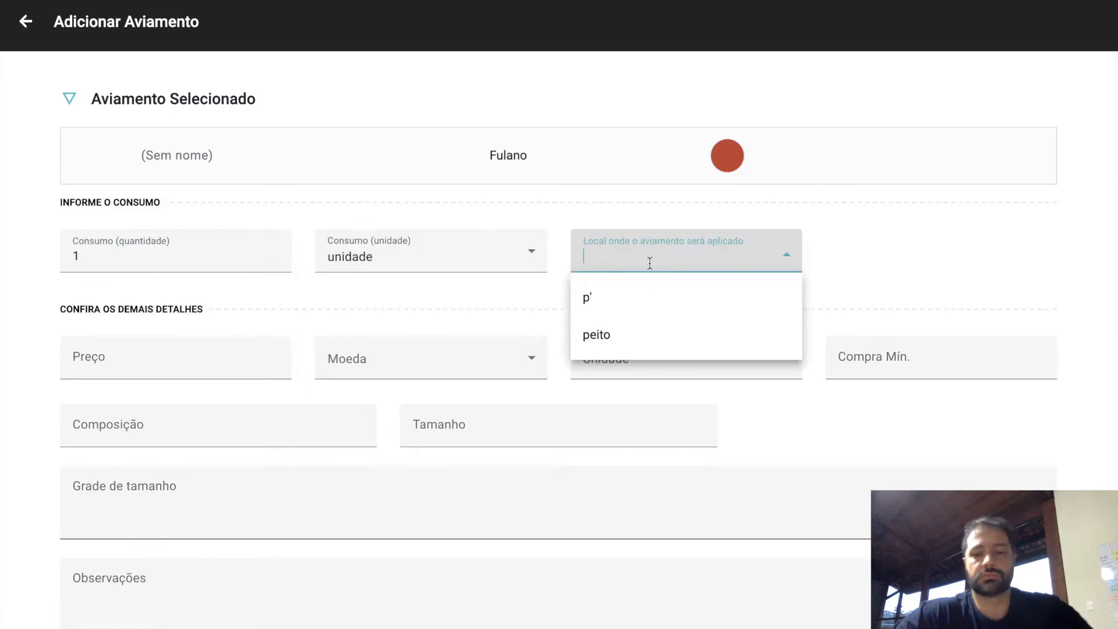
type("p'e")
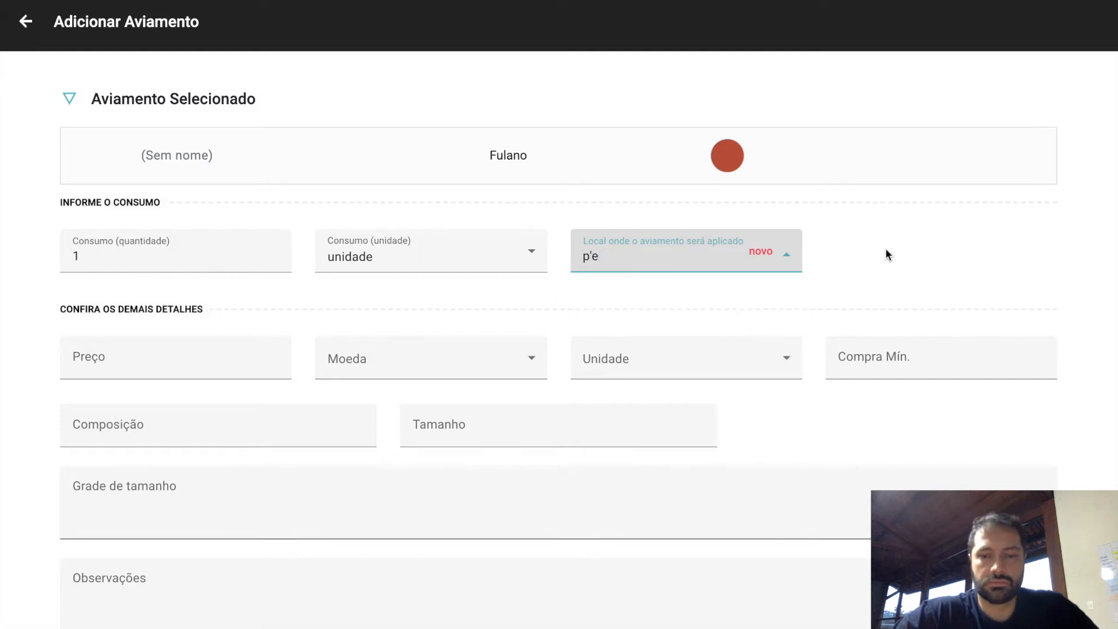
type("w")
key("BackSpace")
type("e")
left_click(1015, 270)
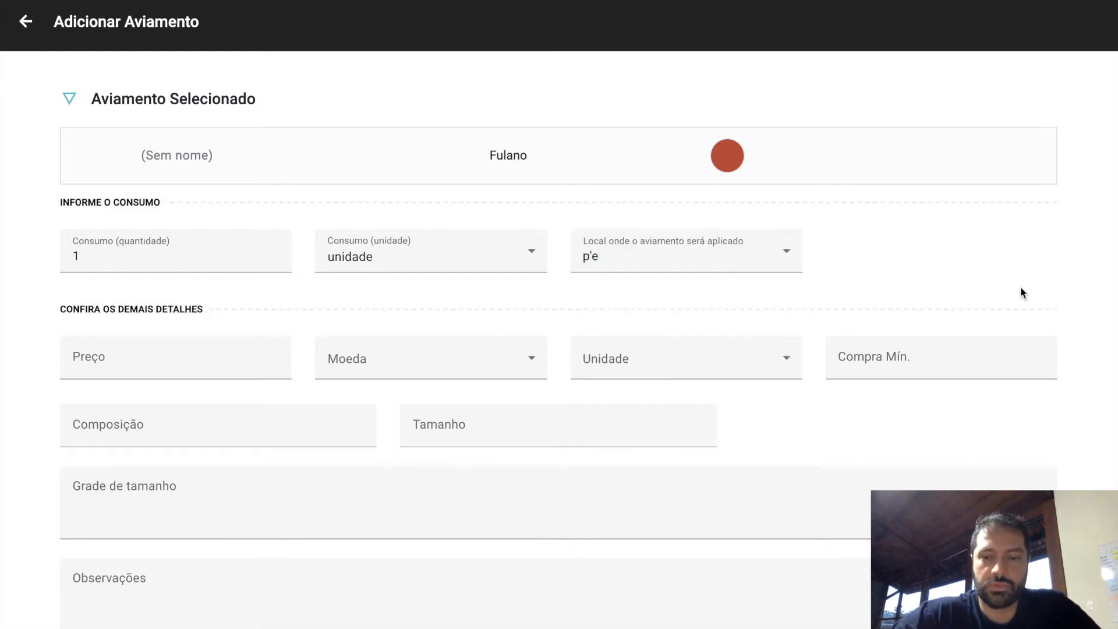
scroll(1069, 422, "down", 2)
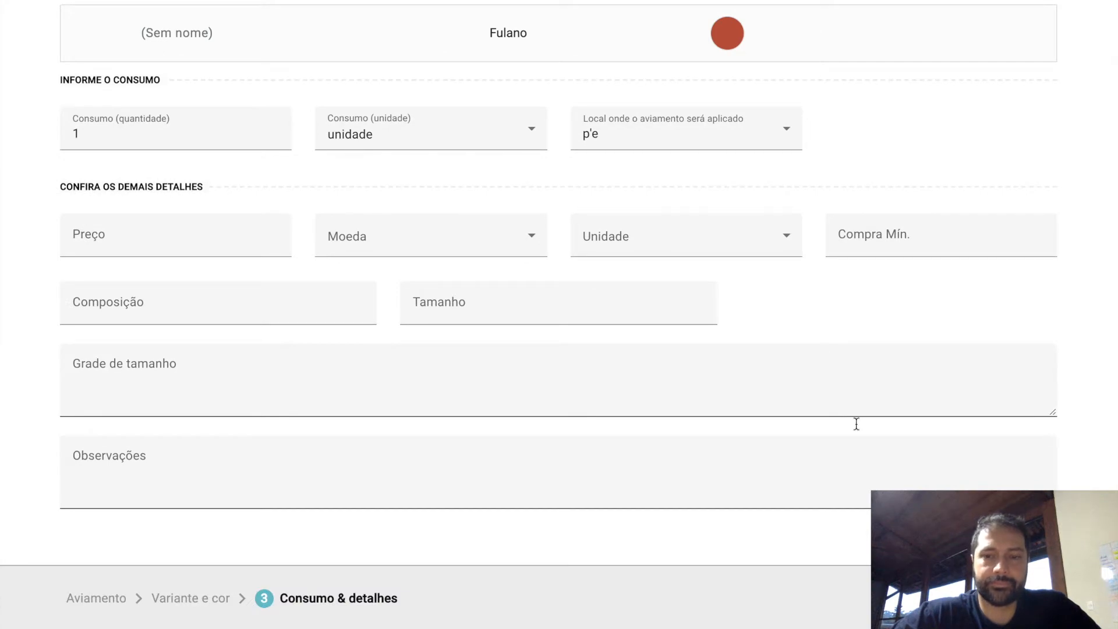
left_click(1008, 599)
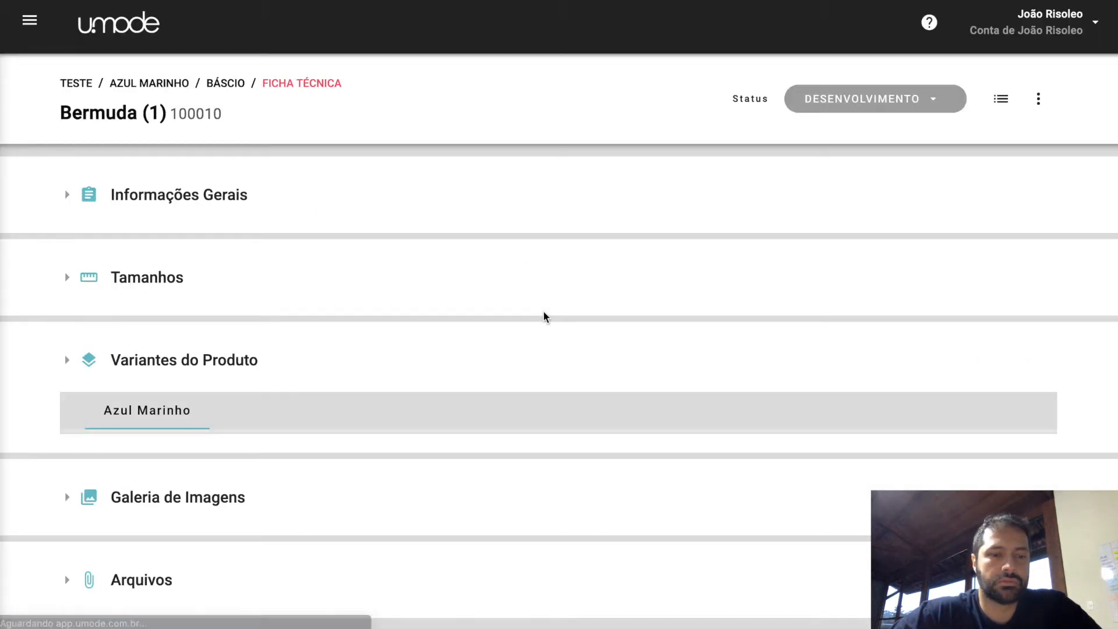
- Add the images 1990691_1.jpg and 2304779_1.jpg to Bermuda (1)'s Galeria de Imagens
scroll(385, 425, "down", 15)
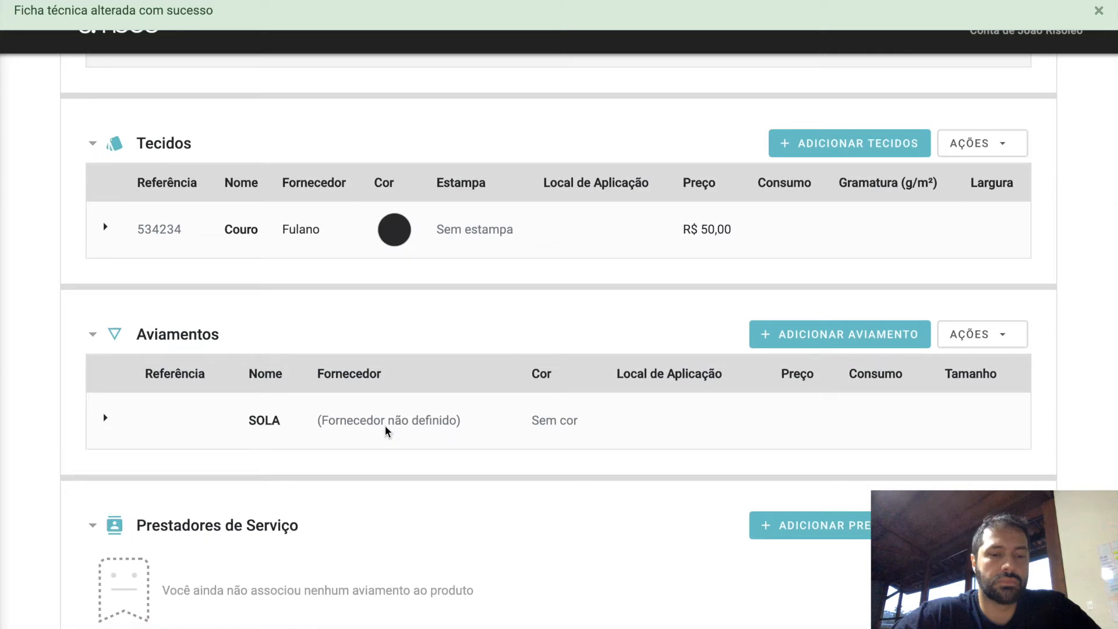
scroll(385, 425, "down", 4)
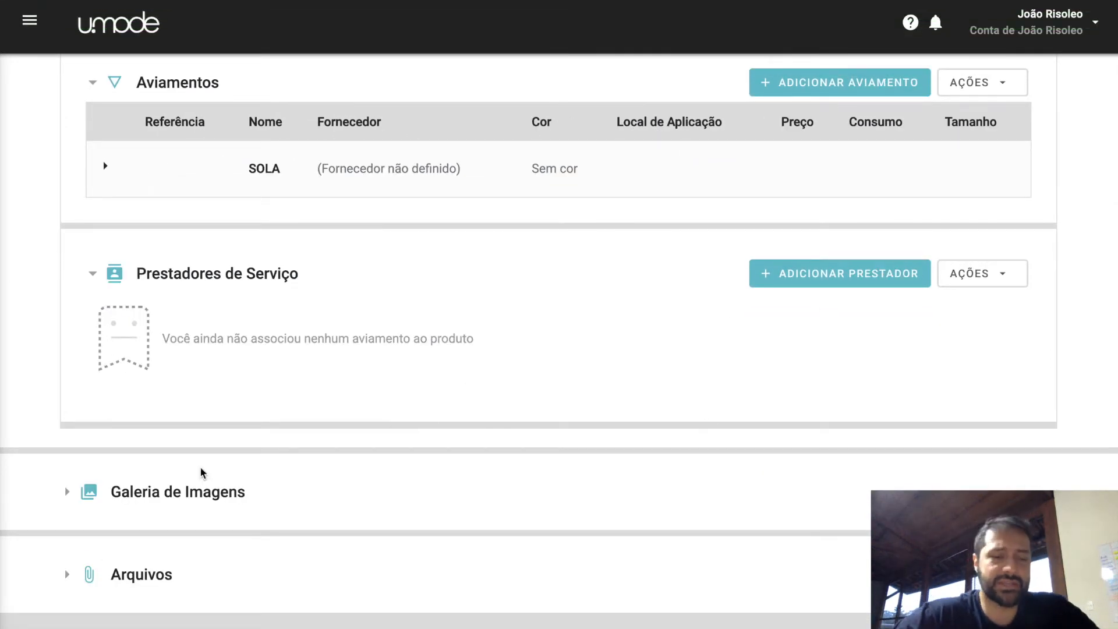
left_click(125, 497)
scroll(443, 493, "down", 2)
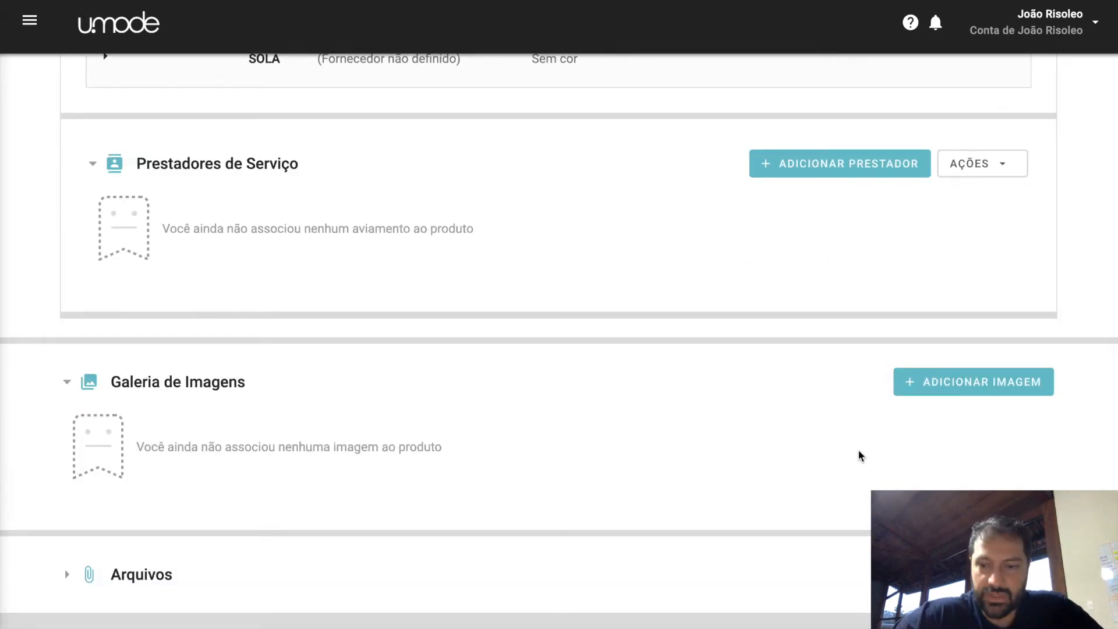
left_click(964, 394)
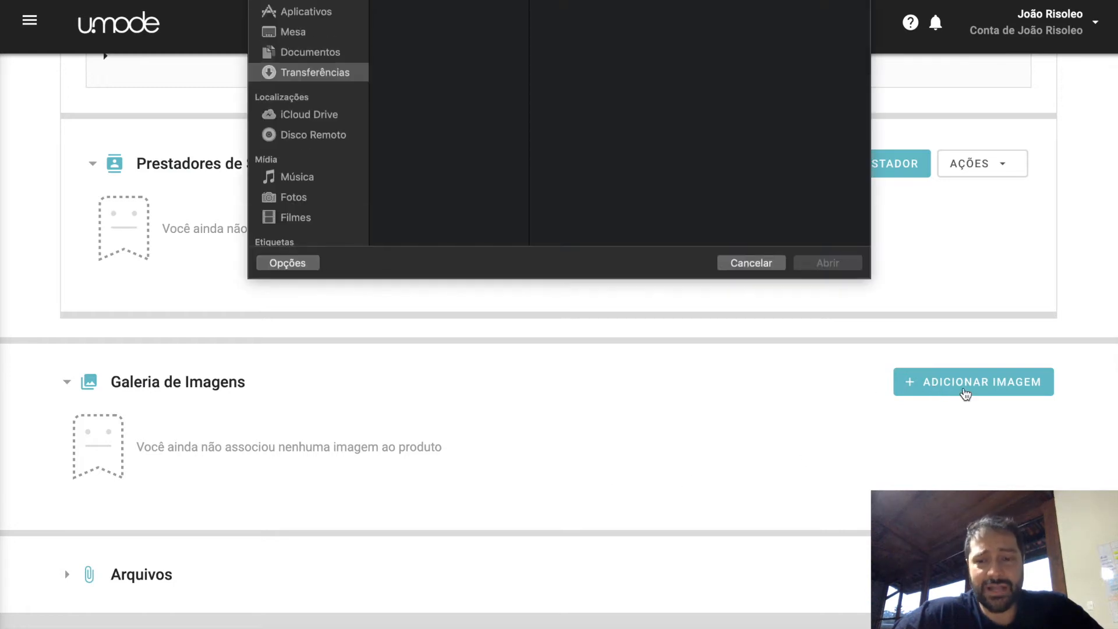
scroll(438, 157, "up", 10)
scroll(438, 157, "down", 10)
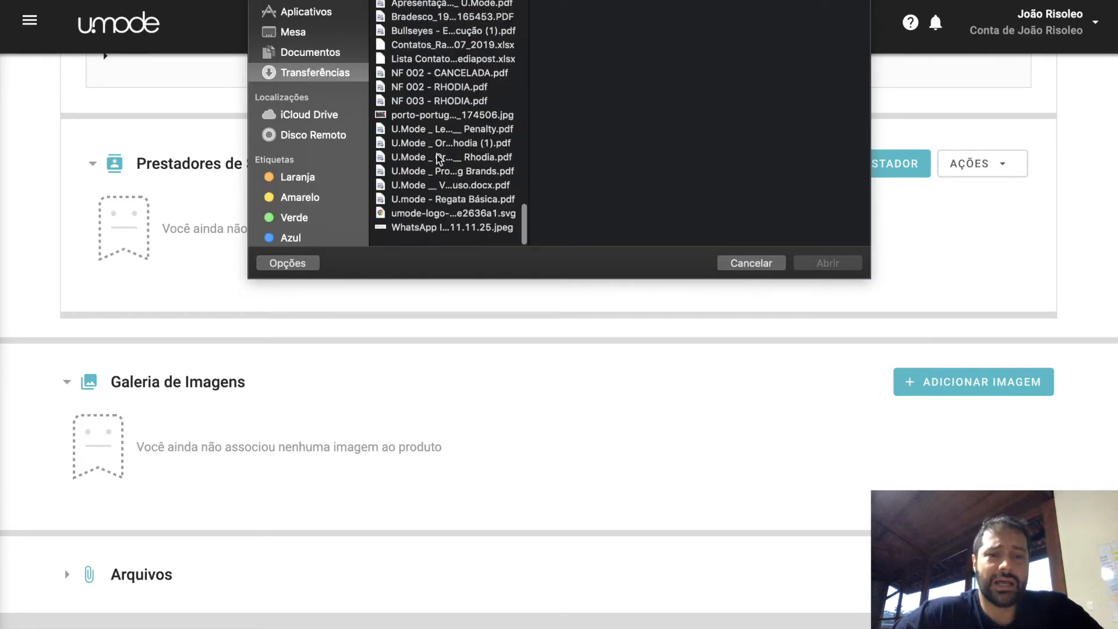
scroll(440, 153, "up", 5)
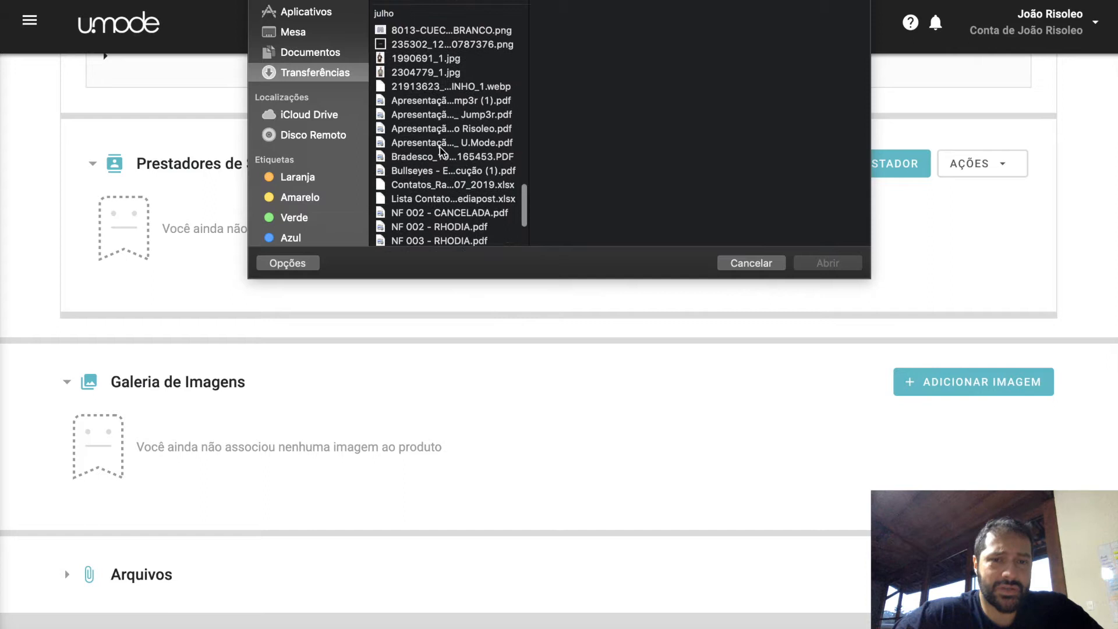
left_click(428, 82)
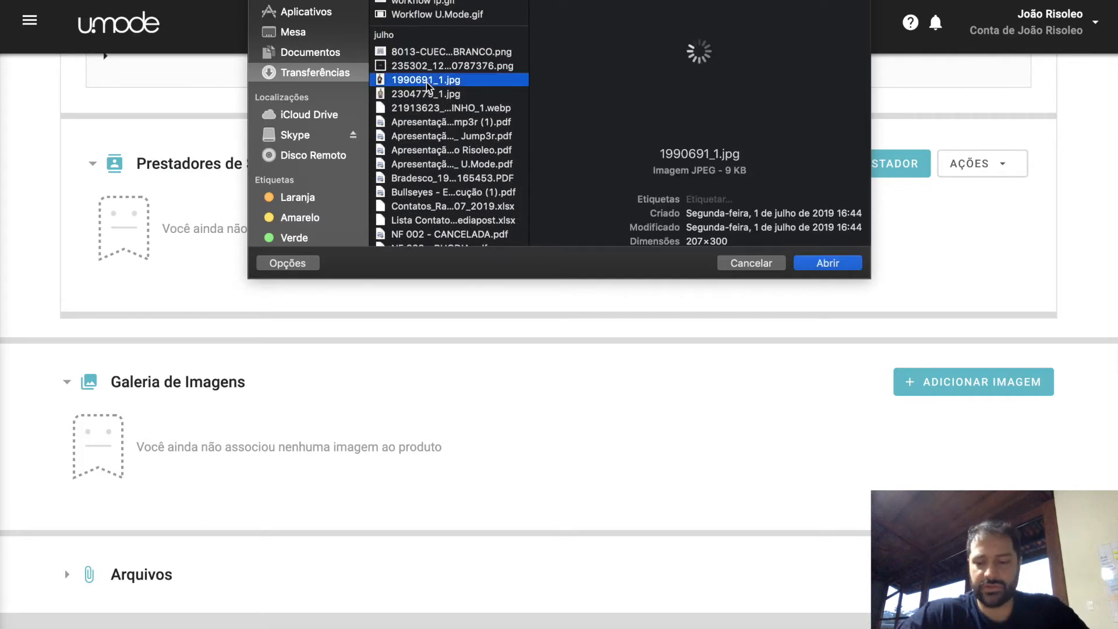
key("shift+Down")
key("Return")
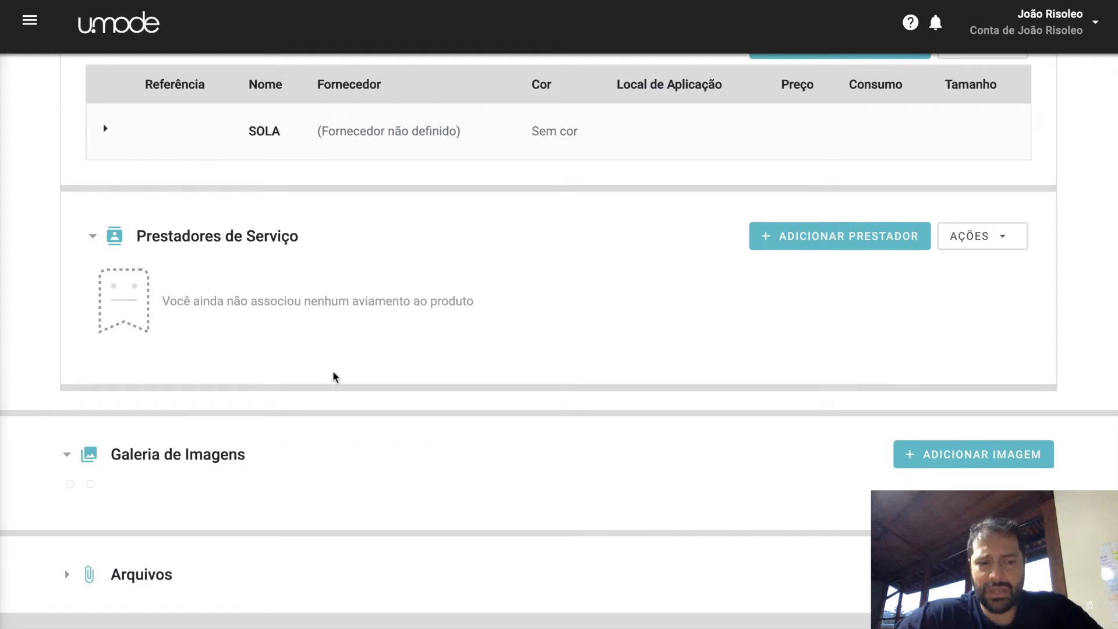
scroll(552, 469, "down", 1)
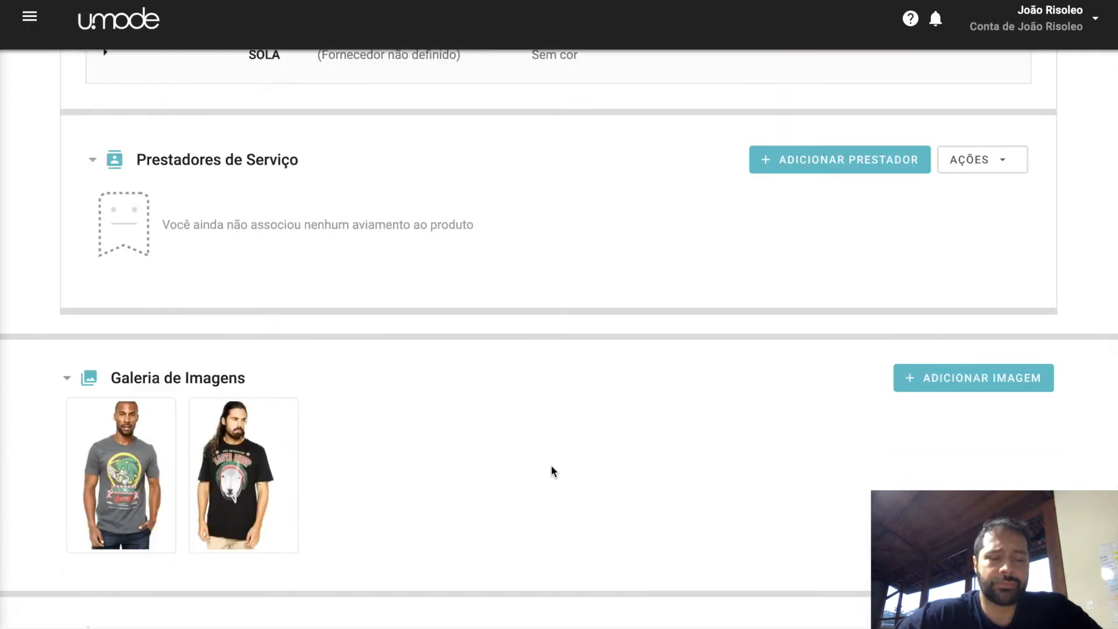
- Attach the price PDF with de-precos in its name to the technical sheet's Arquivos section
scroll(494, 467, "down", 1)
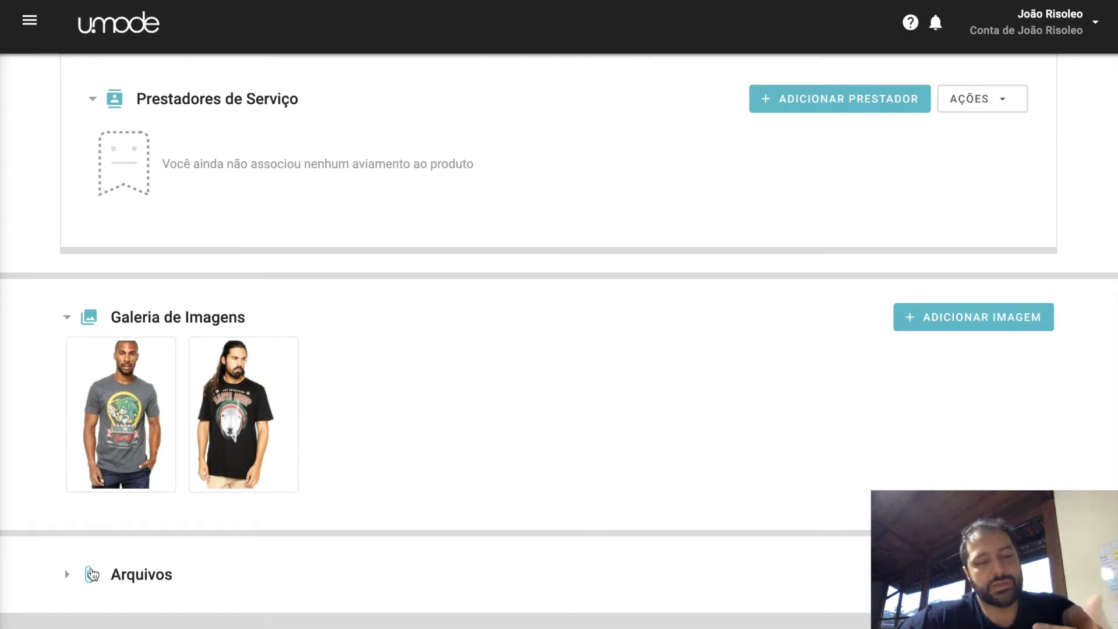
left_click(65, 575)
scroll(450, 573, "down", 2)
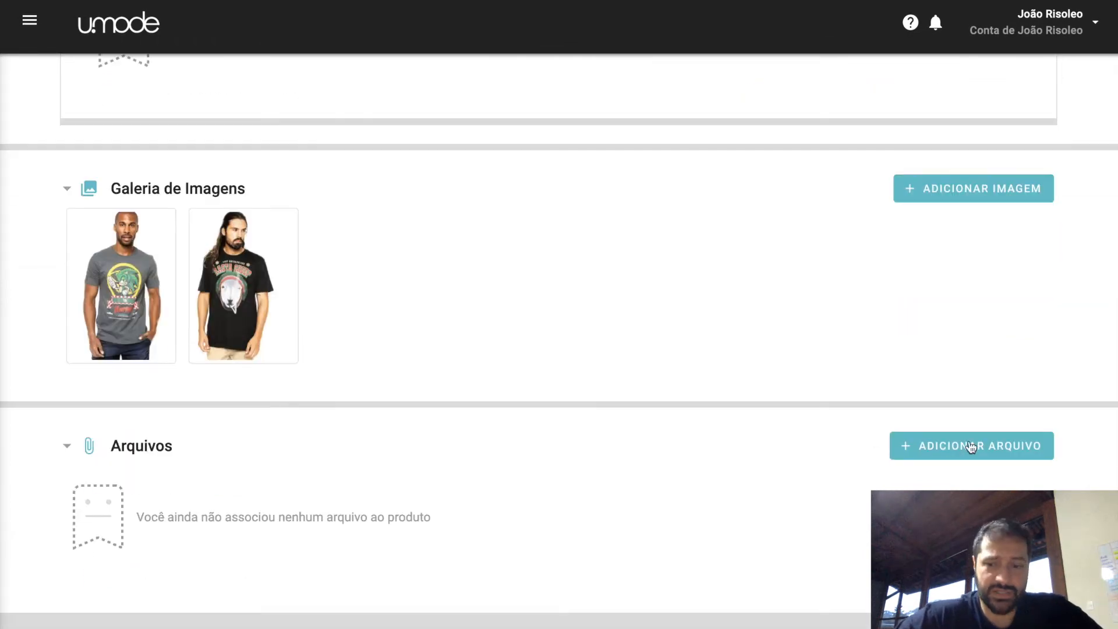
left_click(976, 449)
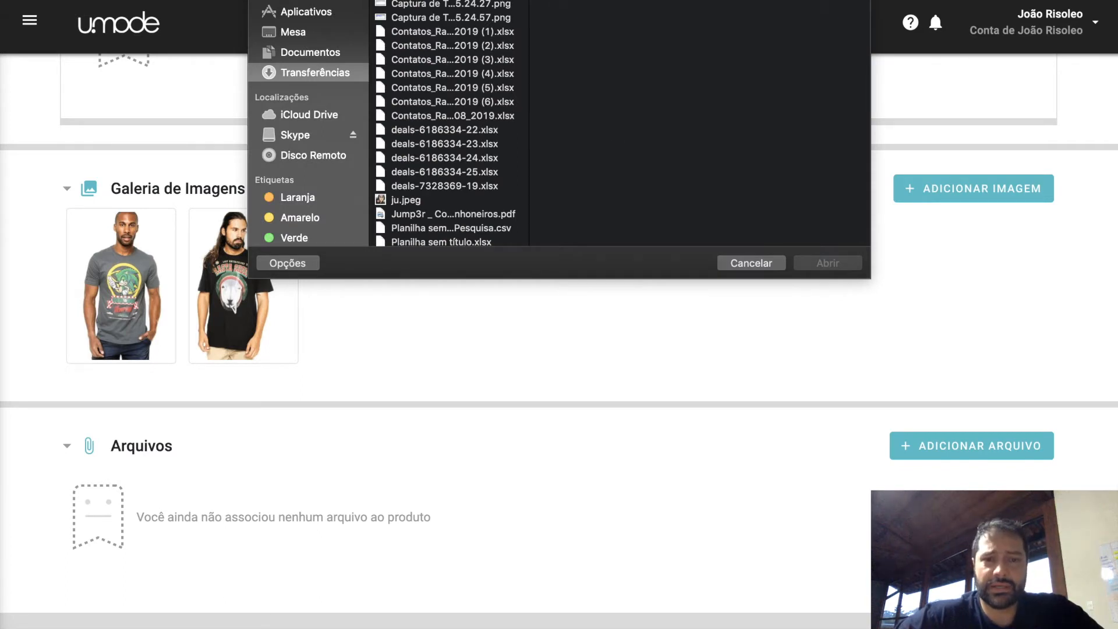
double_click(449, 1)
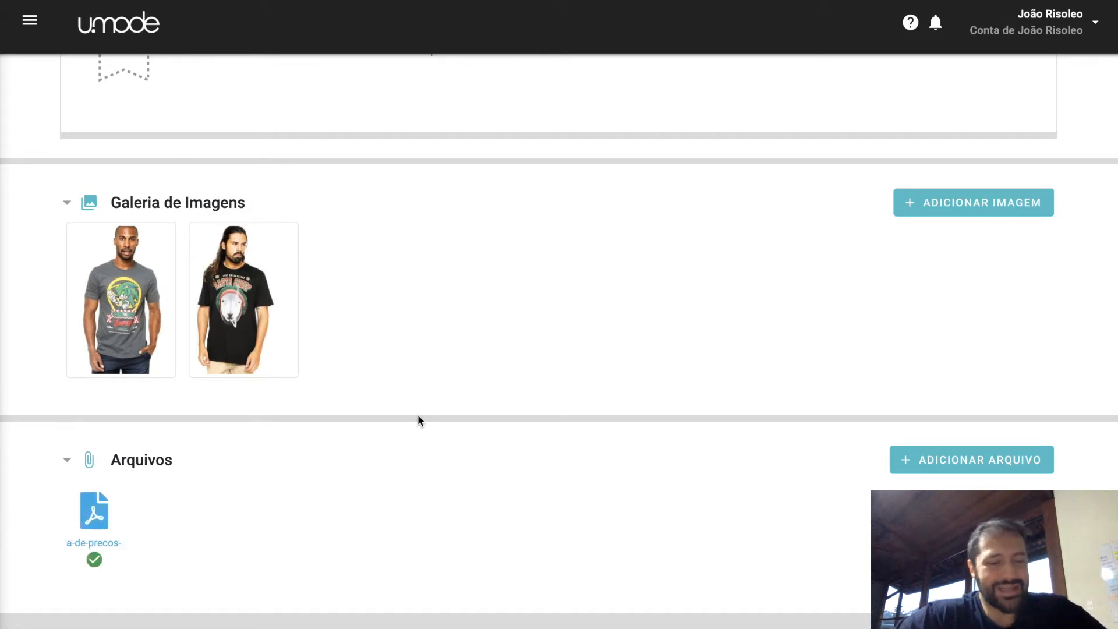
- Start a new task for Bermuda (1) of type Data Limite, due 30/08/2019 at 08:30
scroll(418, 416, "up", 20)
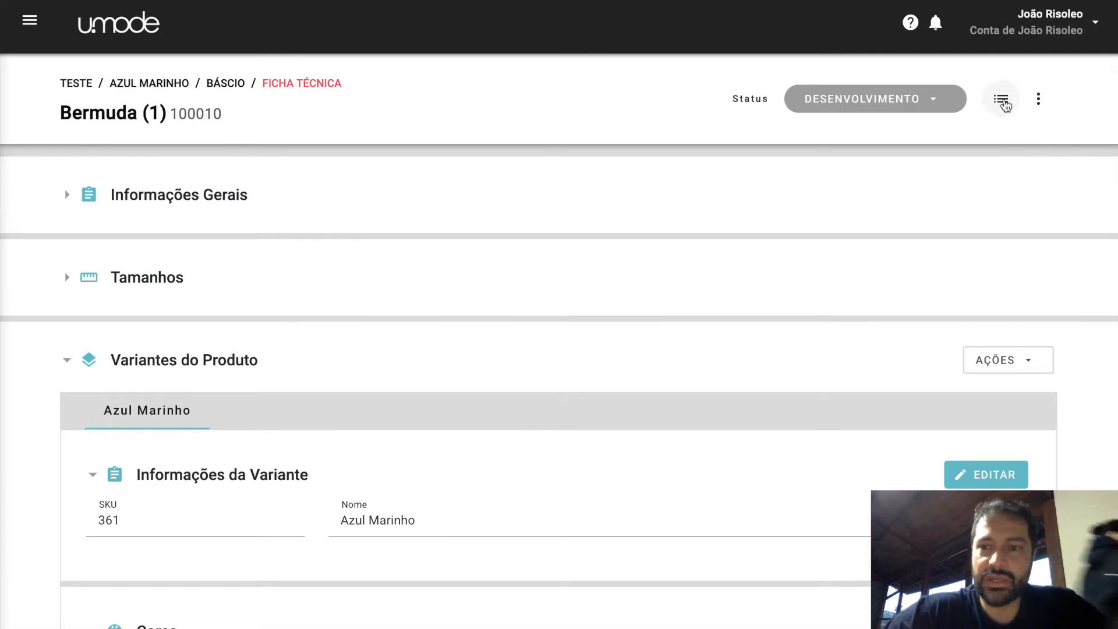
left_click(1005, 103)
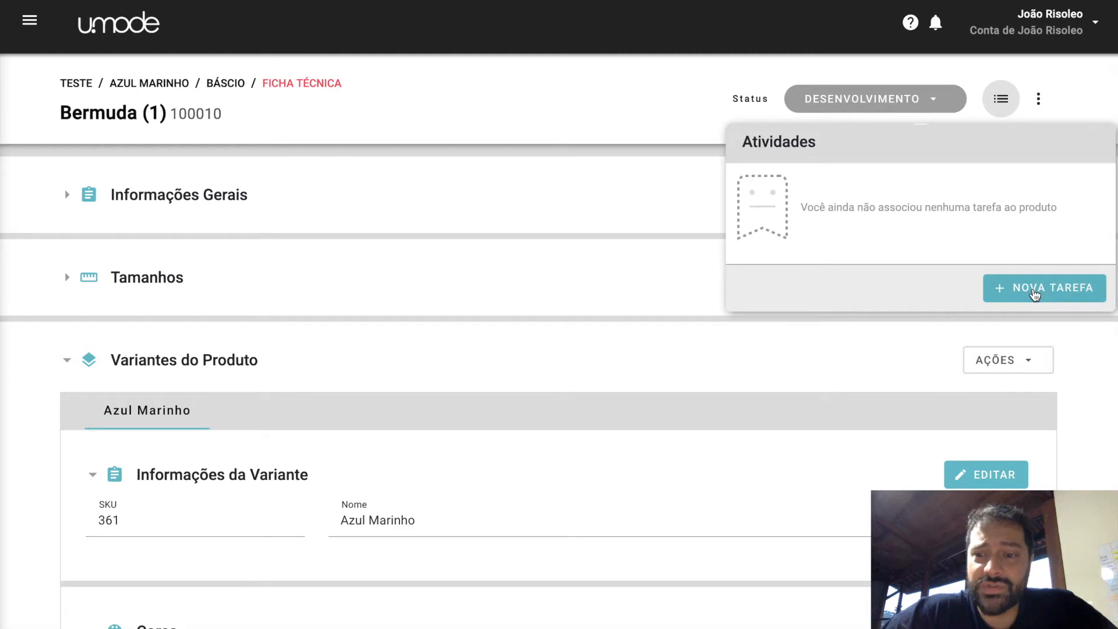
left_click(992, 291)
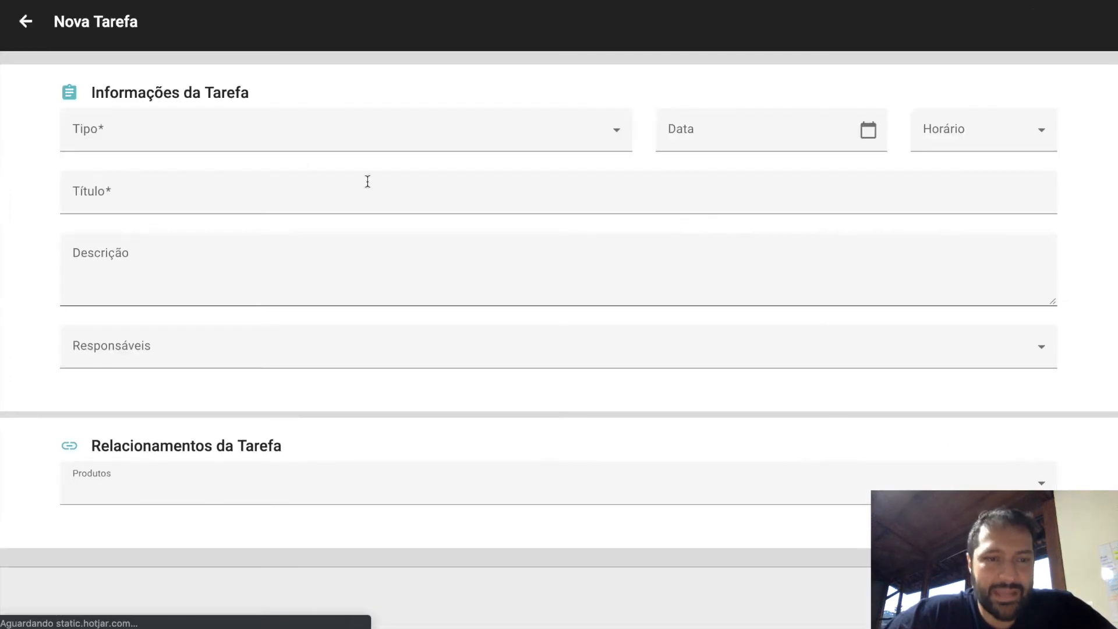
left_click(308, 138)
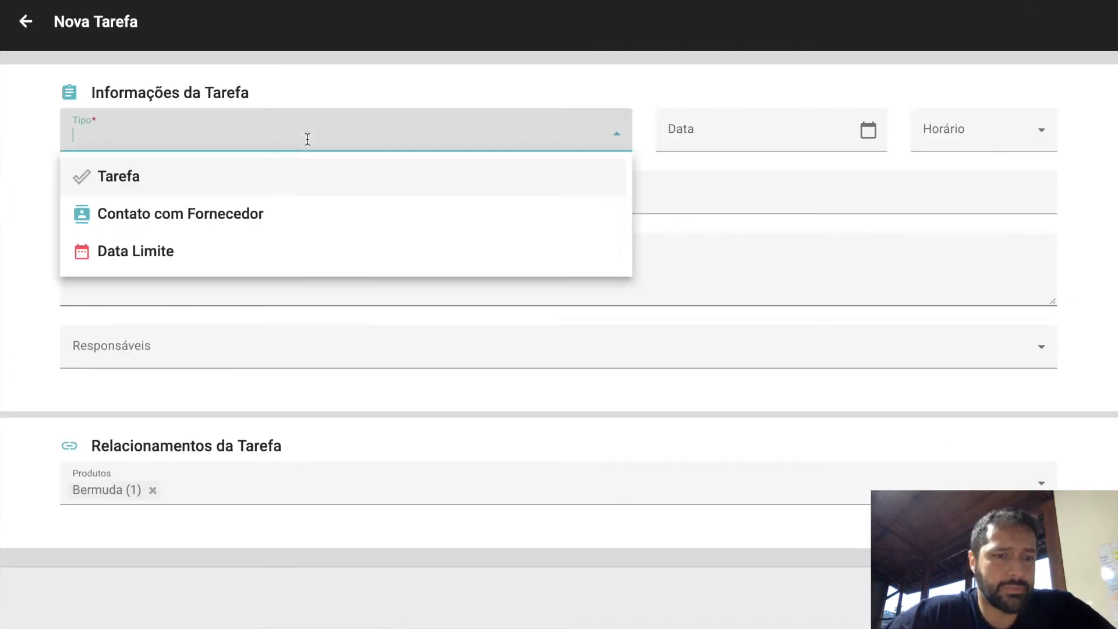
left_click(257, 253)
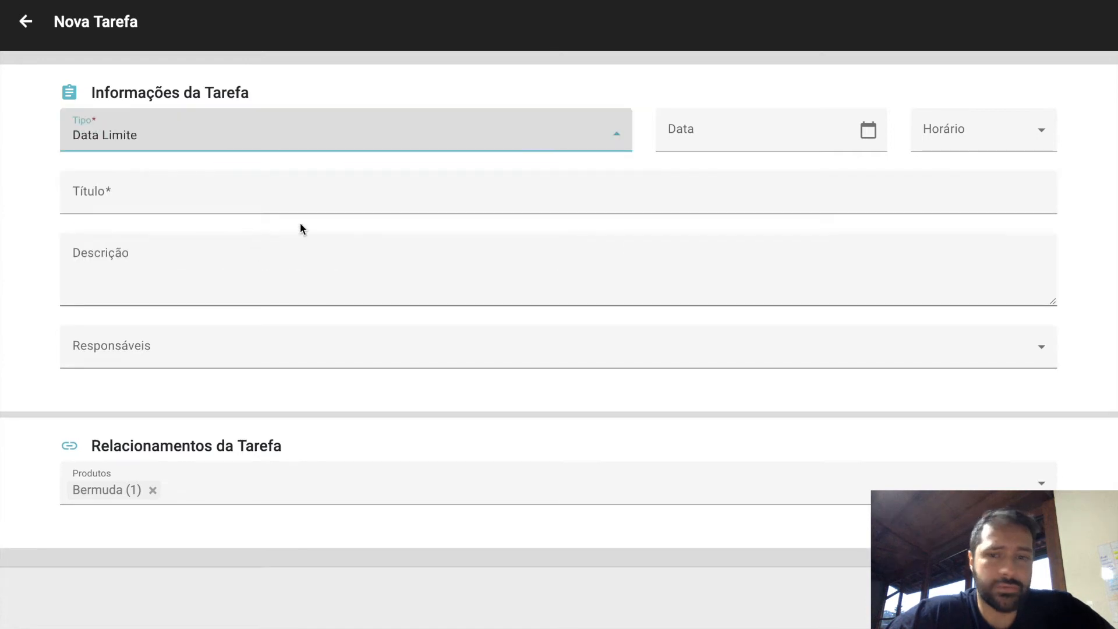
left_click(681, 140)
left_click(779, 292)
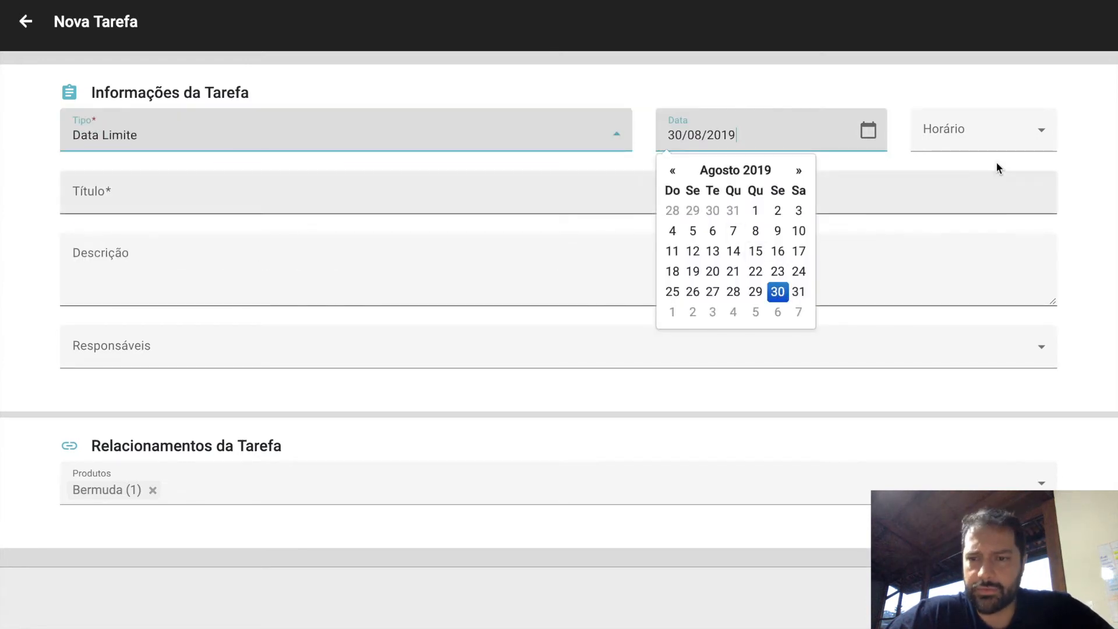
left_click(1005, 131)
scroll(960, 301, "down", 8)
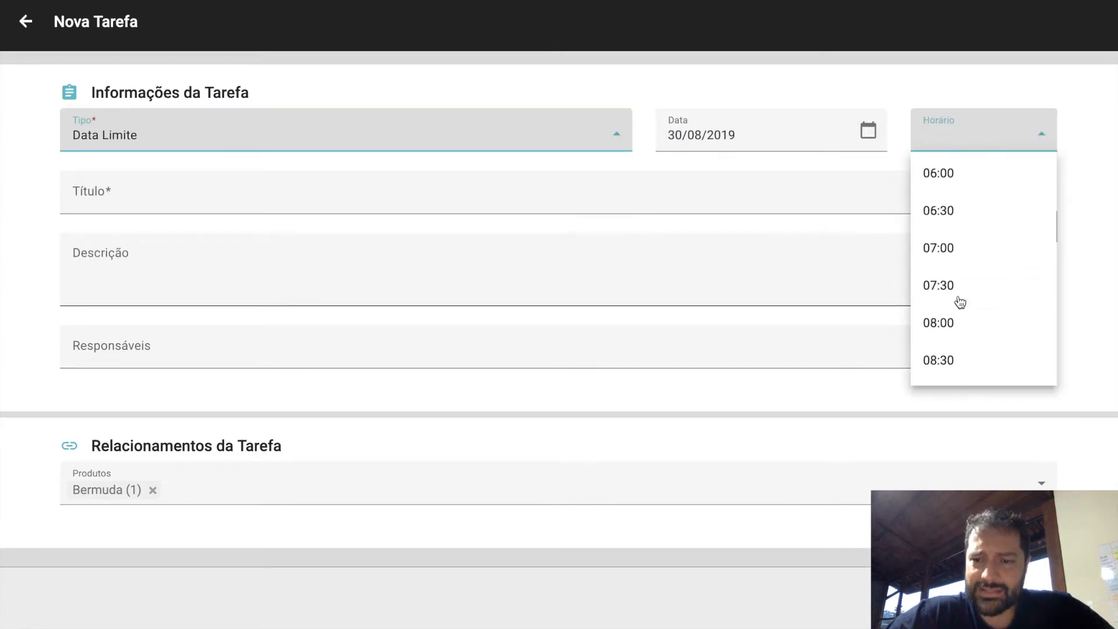
left_click(939, 364)
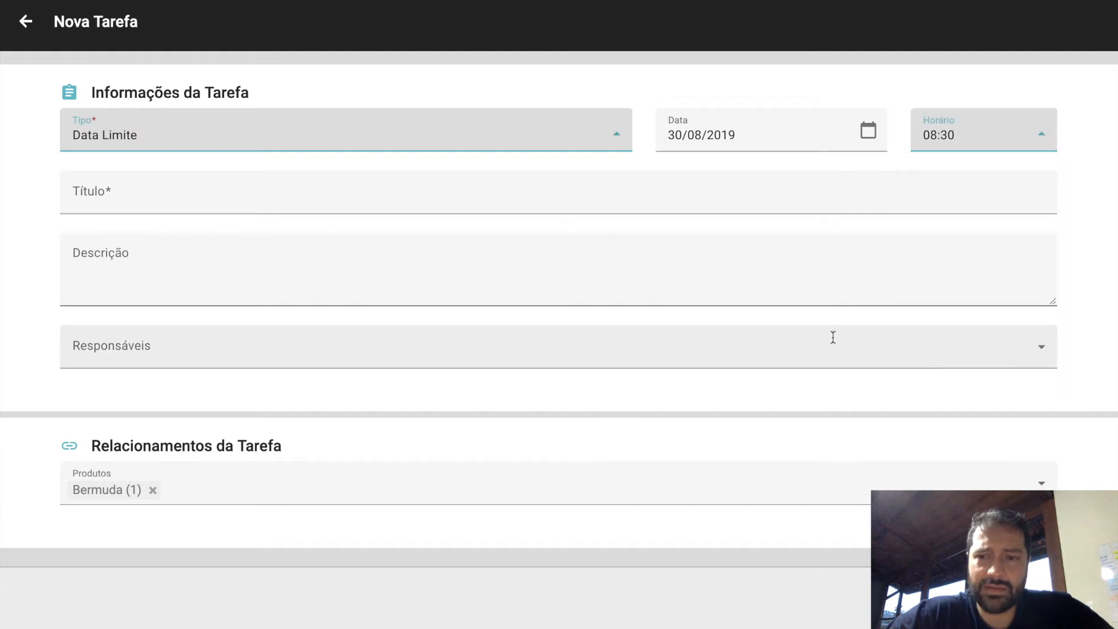
- Title the task Aprovação de Modelagem and assign the account owner as the person responsible
left_click(576, 203)
type("Aprovaç")
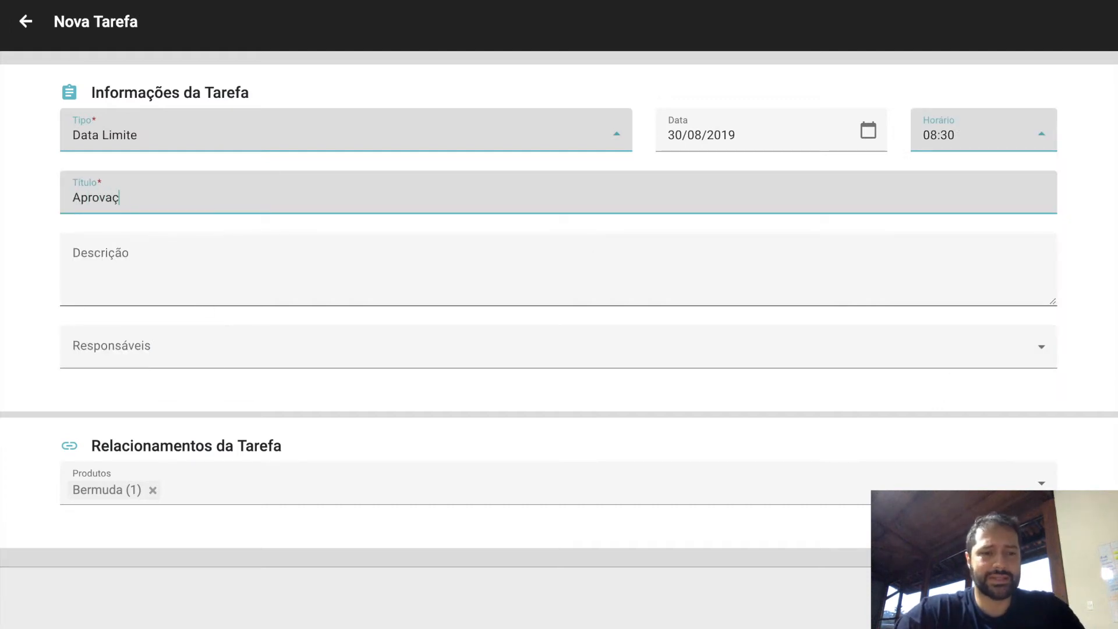
type("ão de Modelagem")
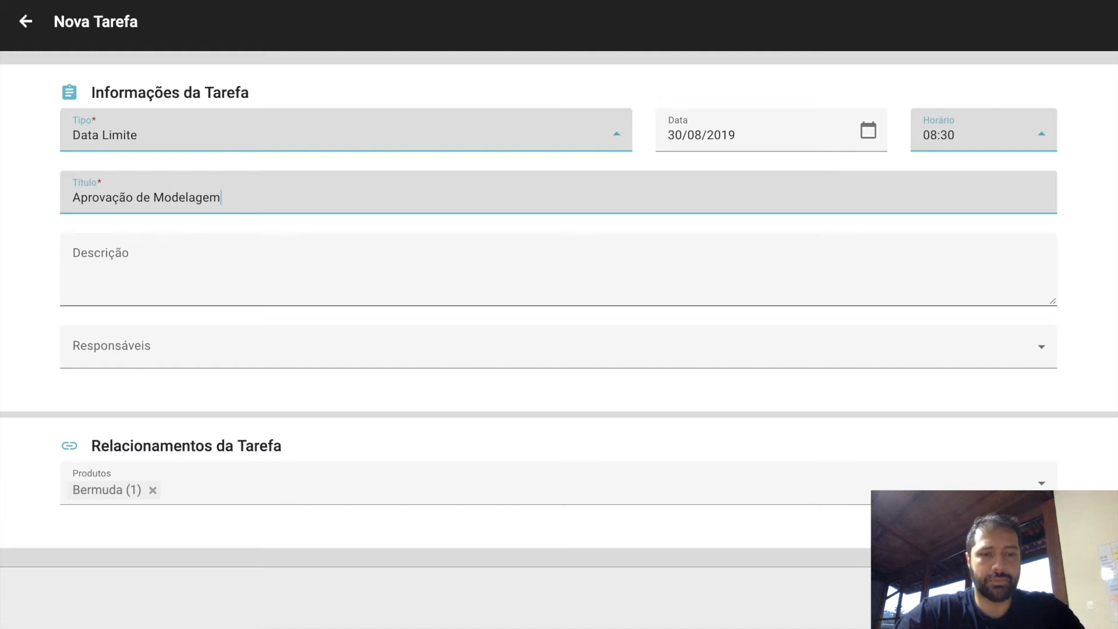
left_click(476, 353)
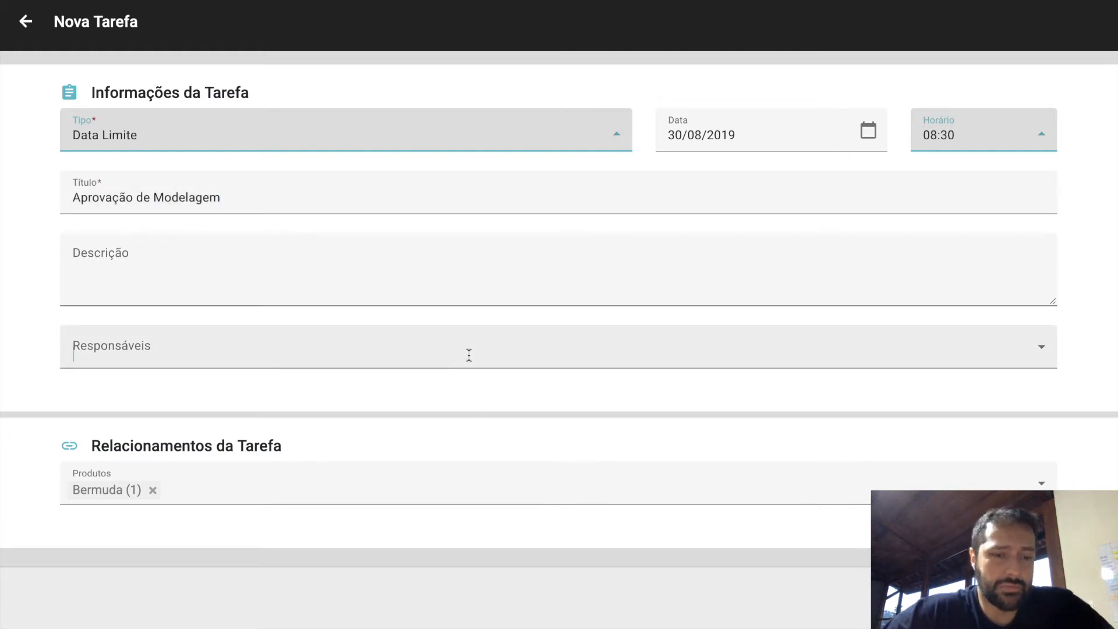
left_click(283, 399)
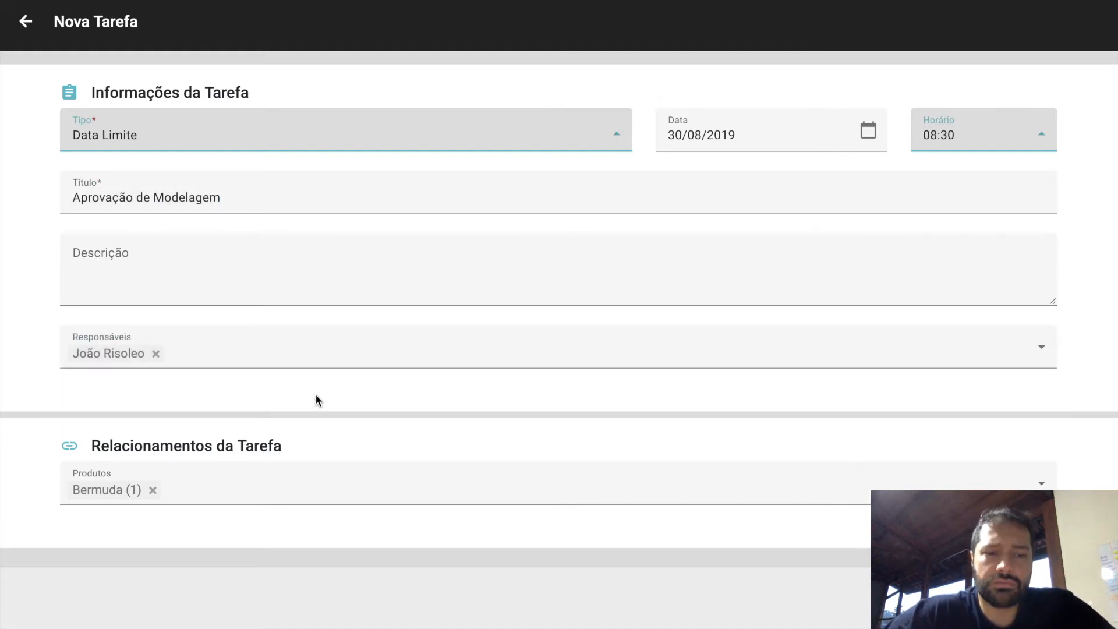
left_click(272, 350)
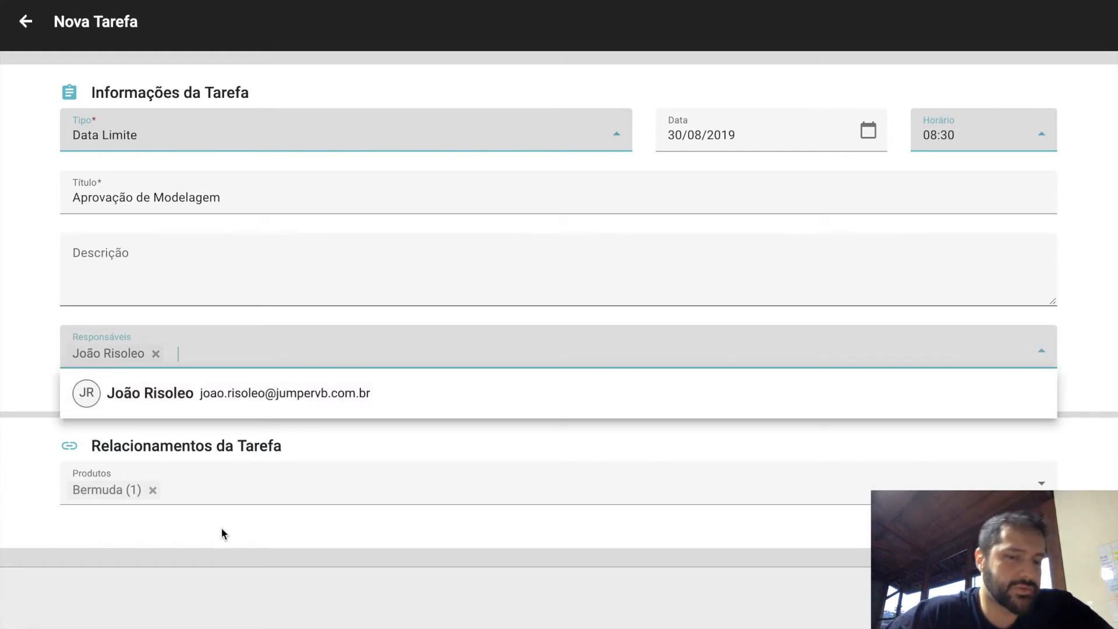
left_click(323, 443)
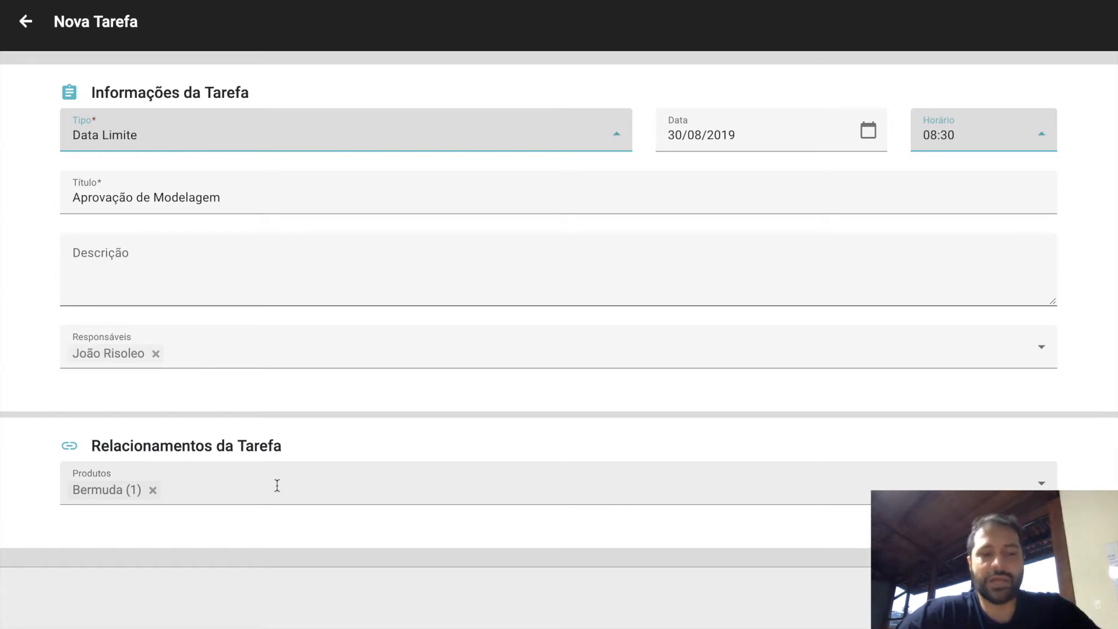
- Search the task's related products for bermuda, save the task and dismiss the confirmation
type("bermuda")
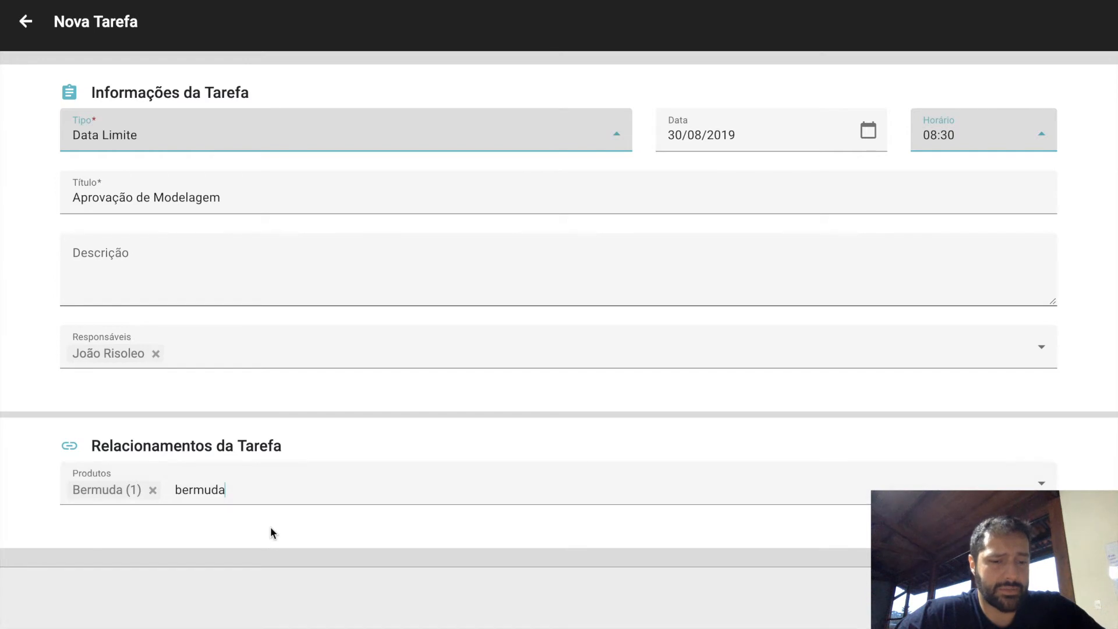
scroll(222, 597, "down", 1)
left_click(221, 598)
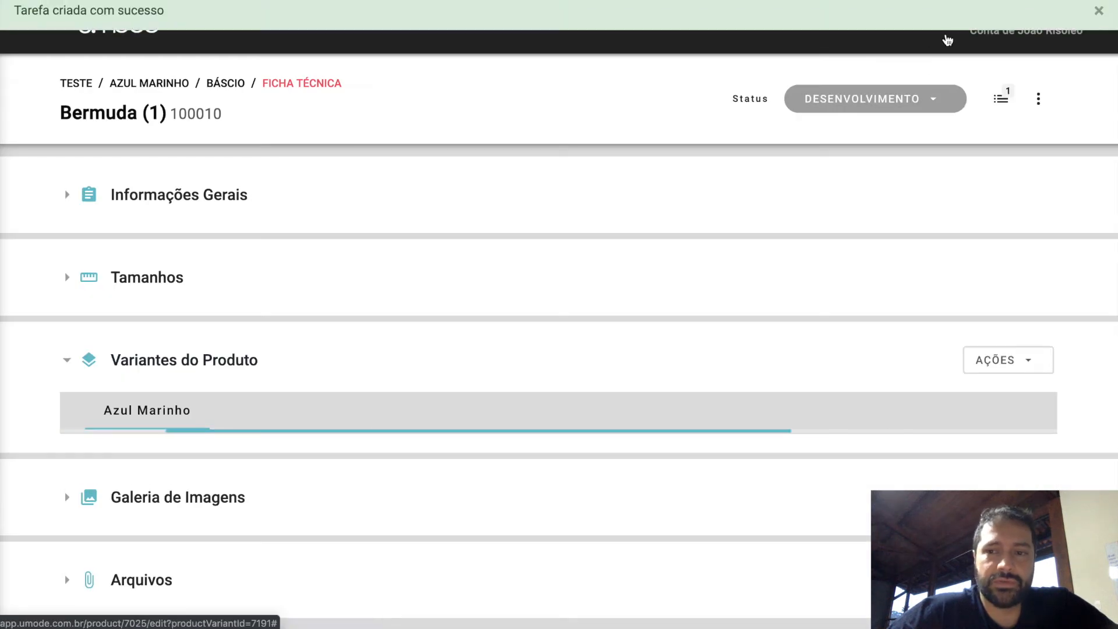
left_click(1099, 13)
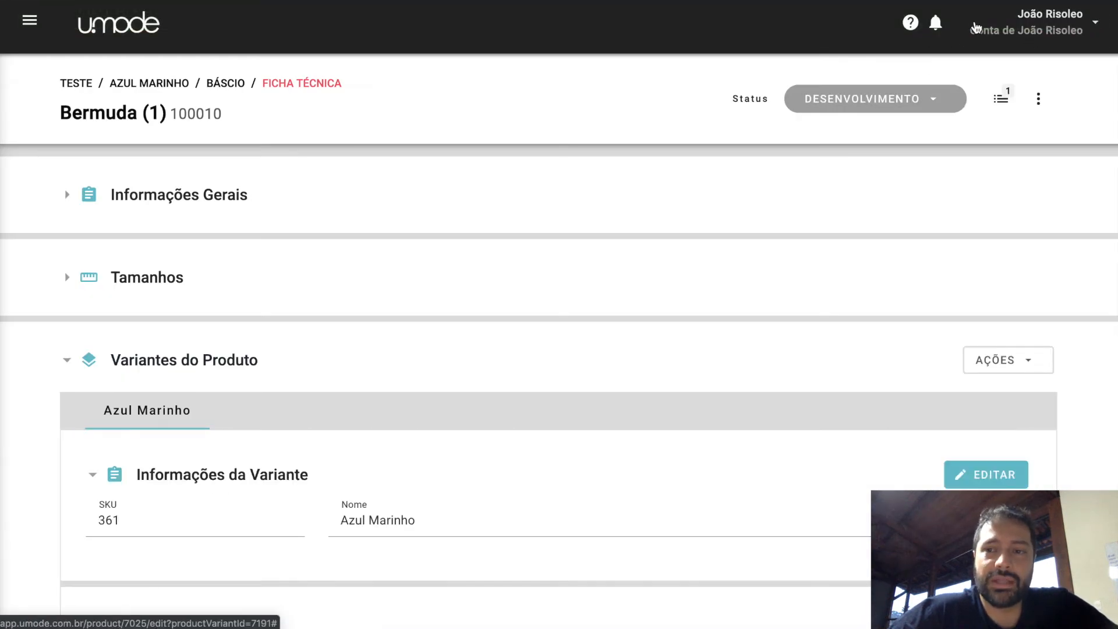
- Check the account's notifications and close the list
left_click(936, 24)
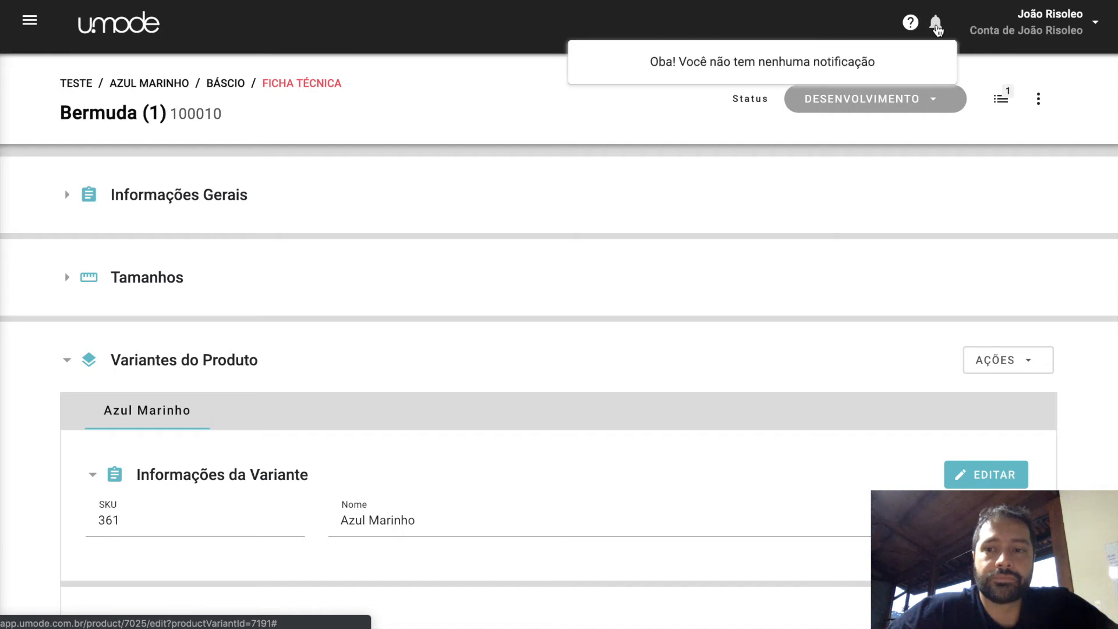
left_click(936, 25)
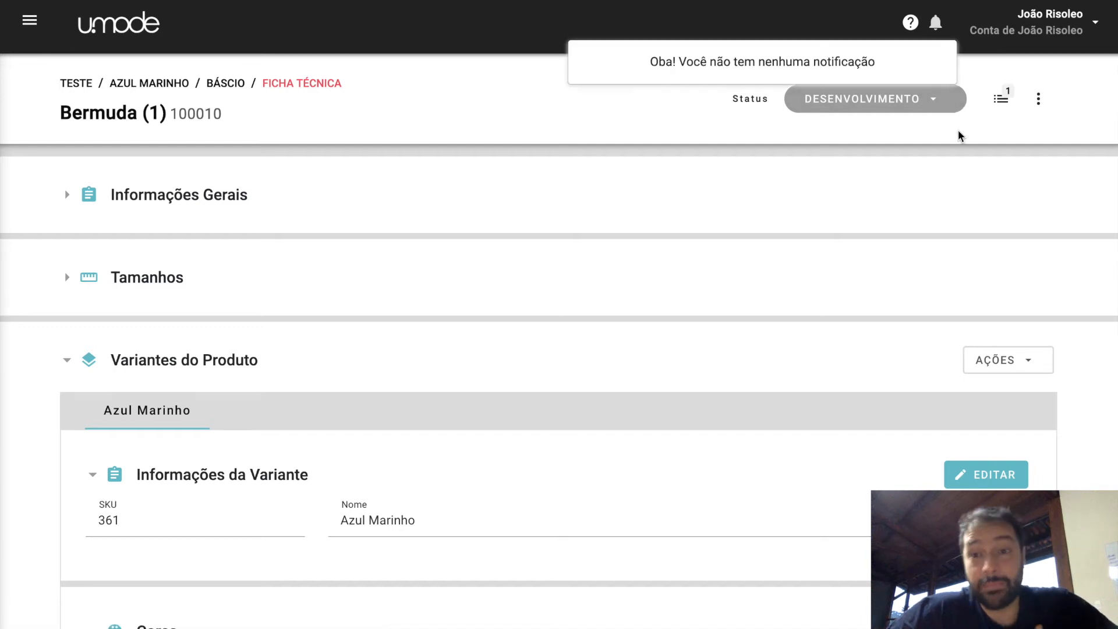
left_click(479, 114)
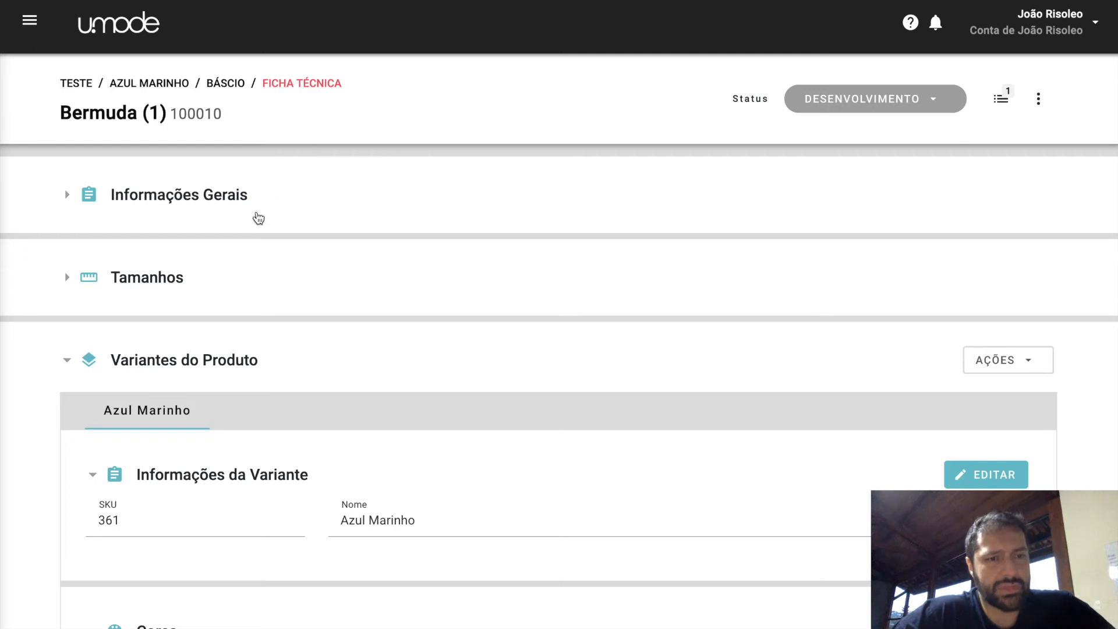
- Open the Tabela Dinâmica report to configure a new query
left_click(30, 21)
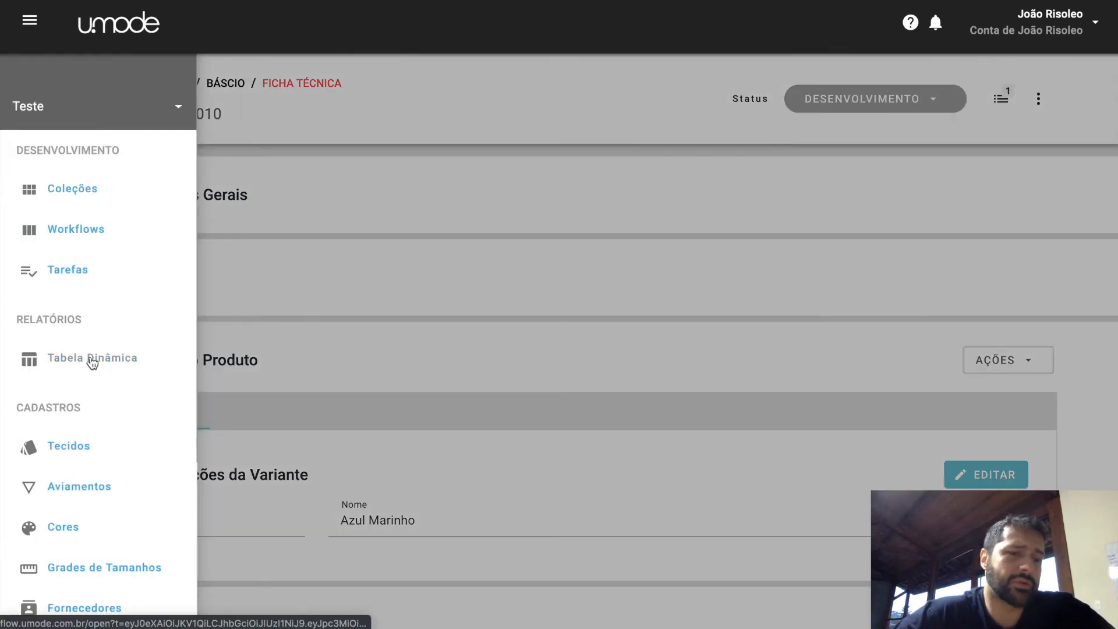
scroll(90, 360, "down", 3)
scroll(90, 360, "up", 1)
left_click(94, 284)
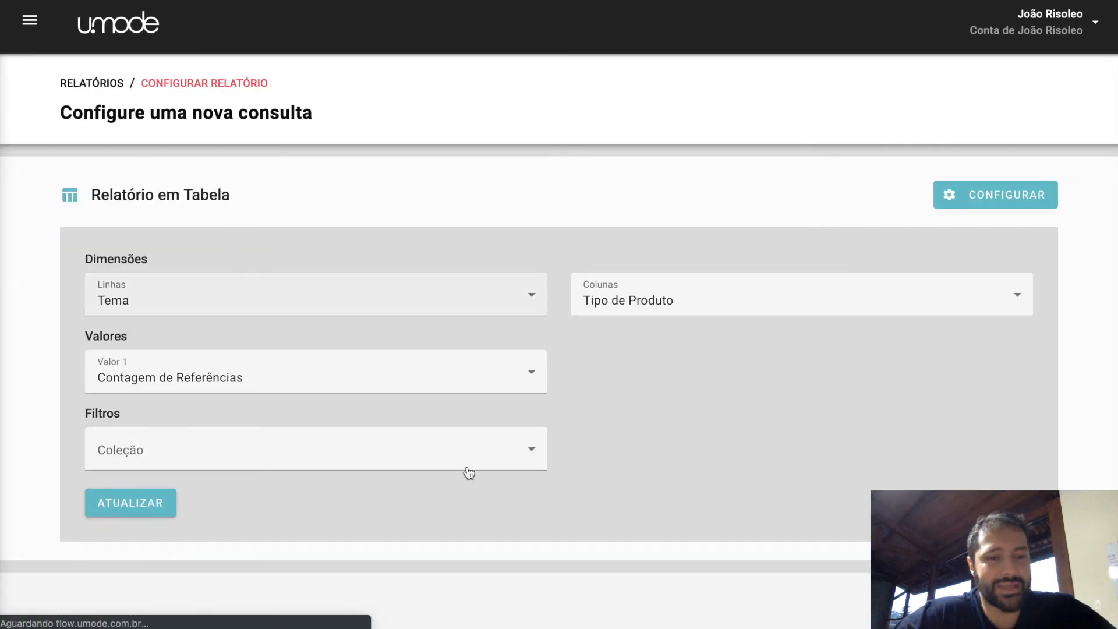
- Set the pivot table's rows to Coleção, keep Tipo de Produto as its columns, and generate the report
left_click(415, 309)
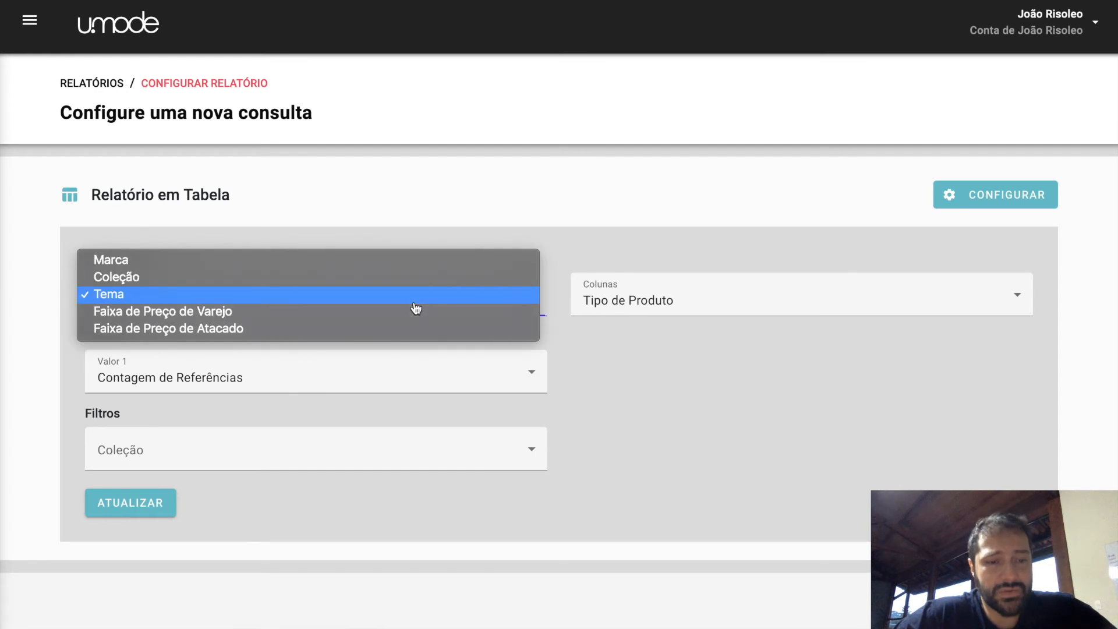
left_click(411, 280)
left_click(623, 310)
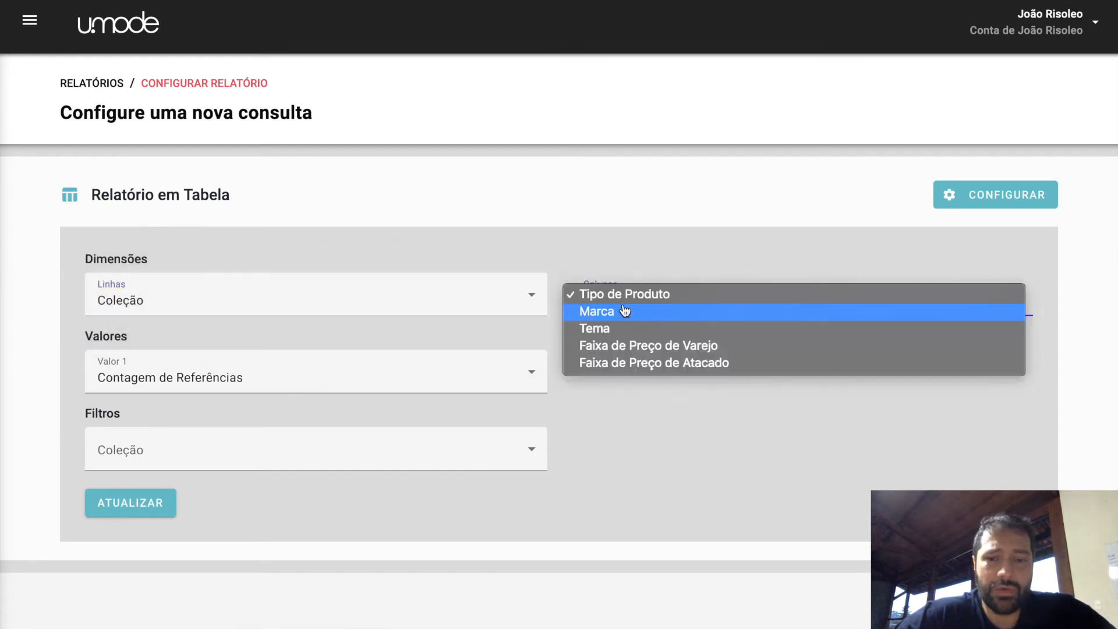
left_click(630, 299)
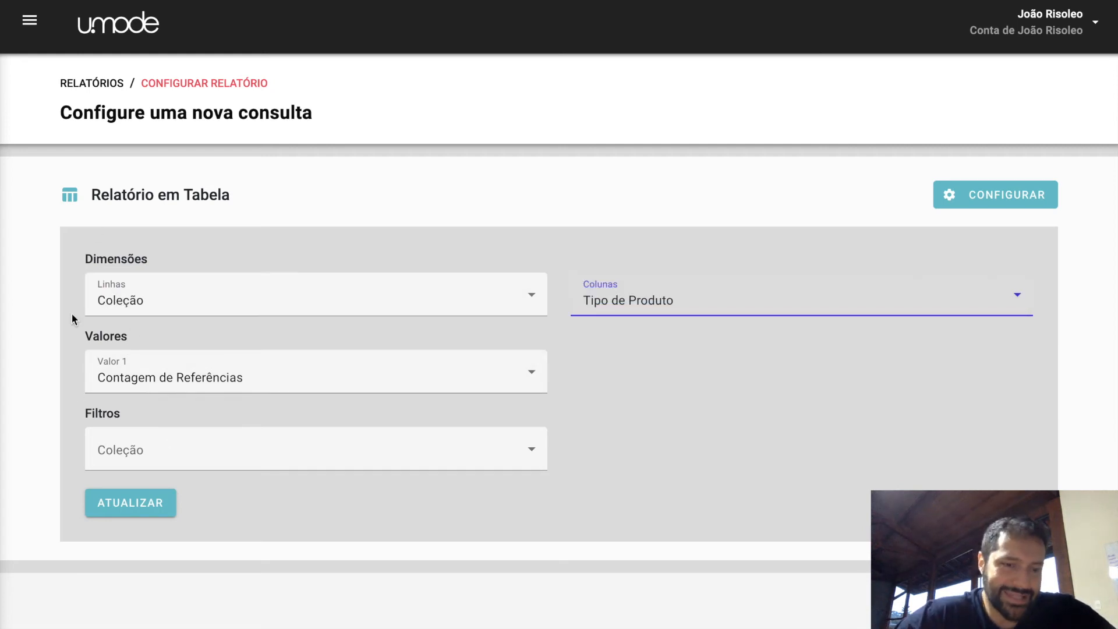
left_click(154, 308)
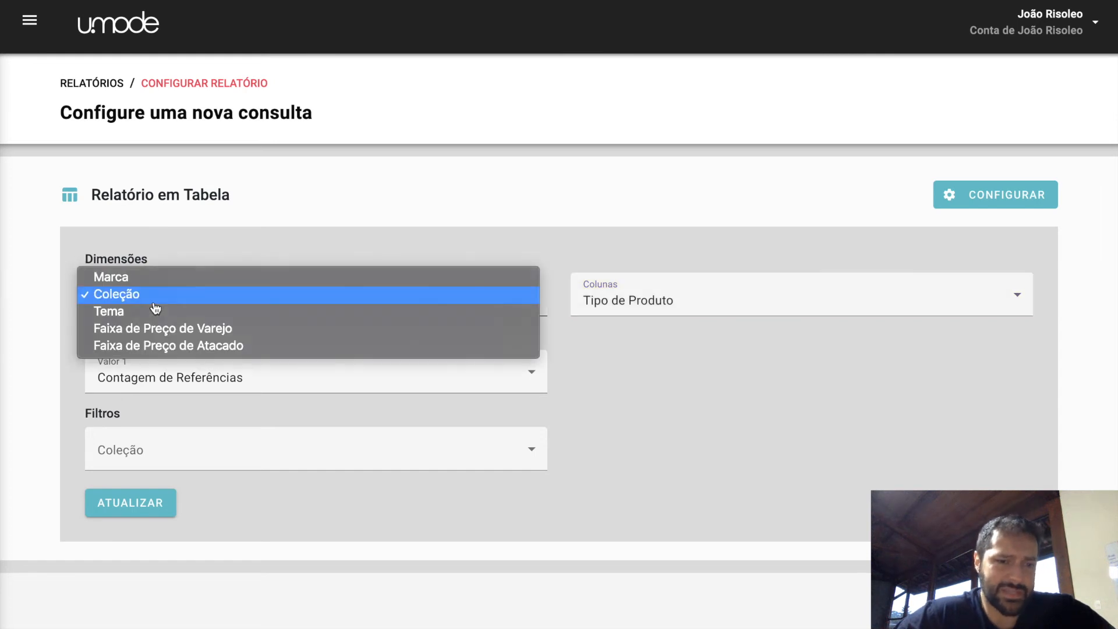
left_click(675, 345)
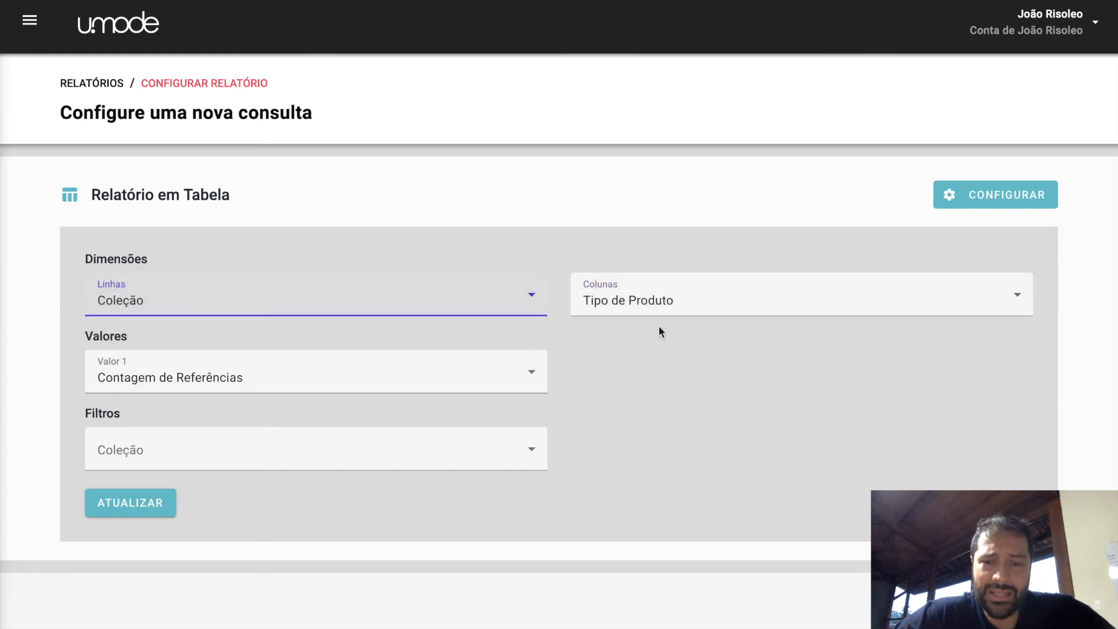
left_click(150, 511)
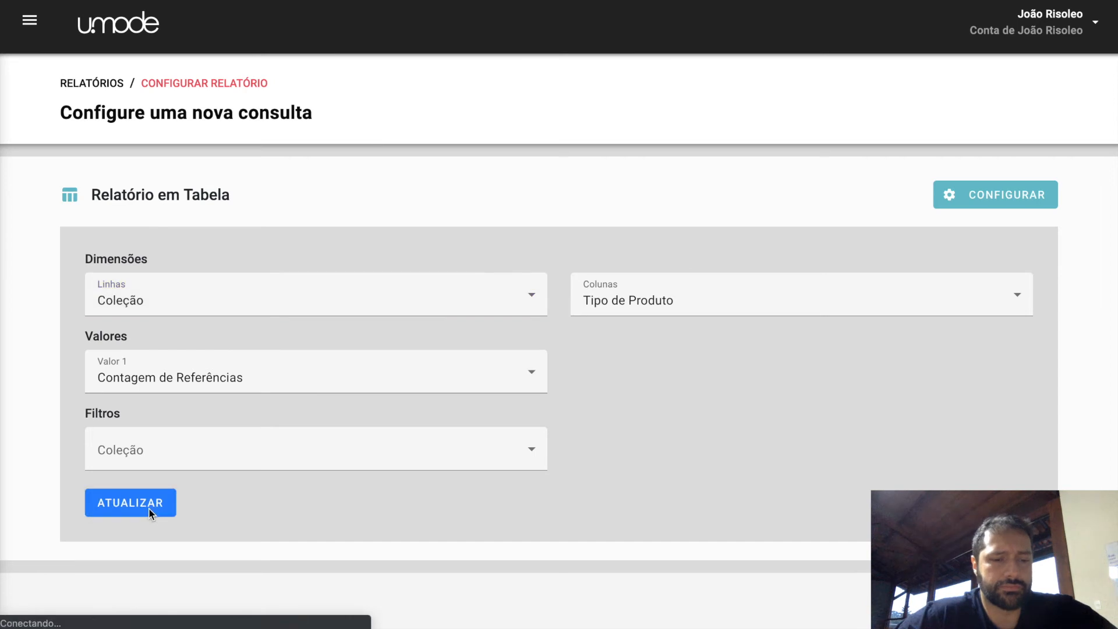
scroll(678, 474, "down", 1)
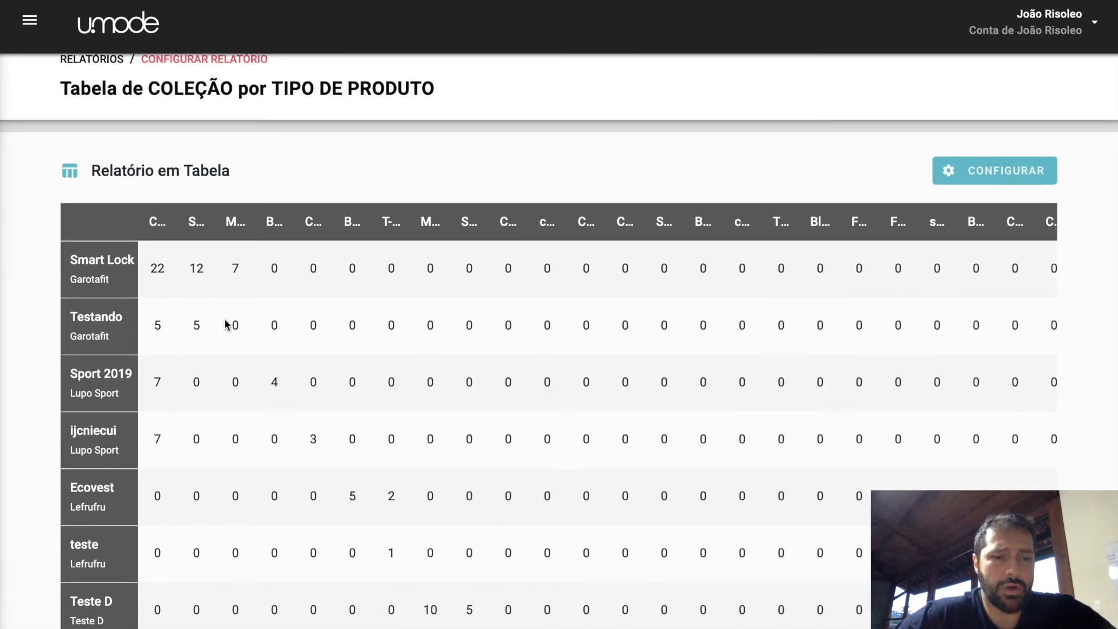
scroll(78, 501, "up", 1)
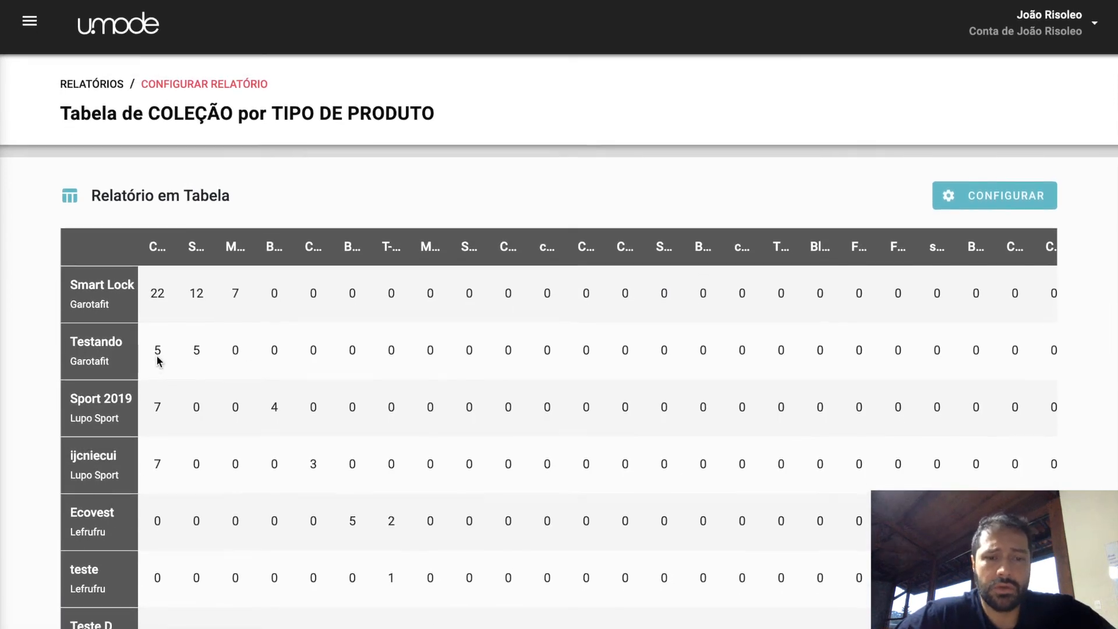
- Reconfigure the report with Faixa de Preço de Varejo as rows and Coleção as columns, and update the table
left_click(1011, 204)
left_click(313, 299)
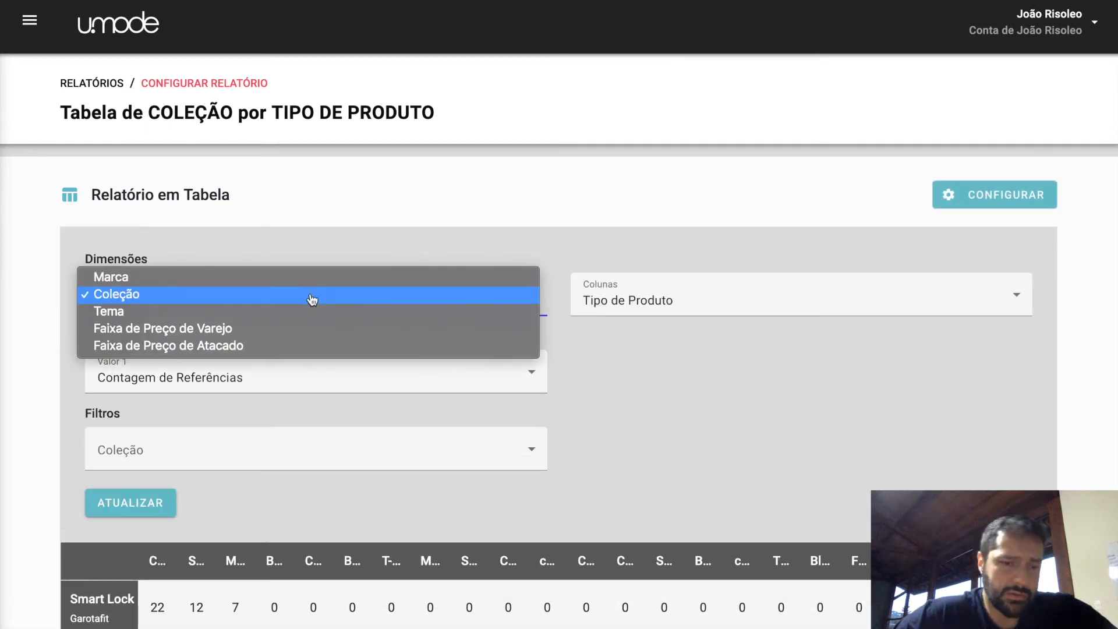
left_click(279, 332)
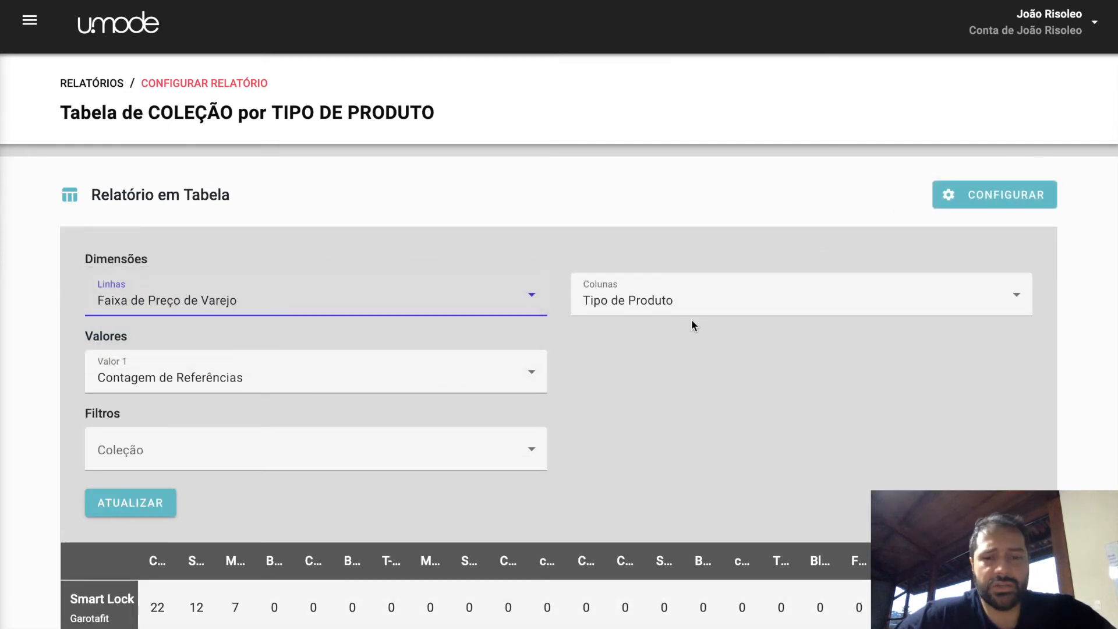
left_click(696, 303)
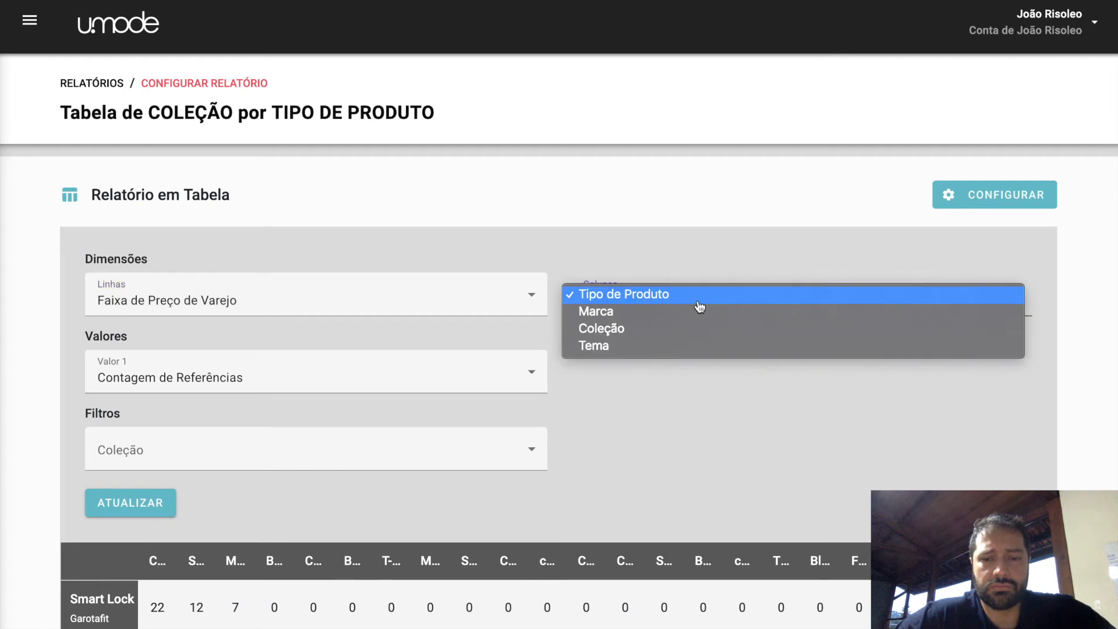
left_click(688, 338)
left_click(159, 509)
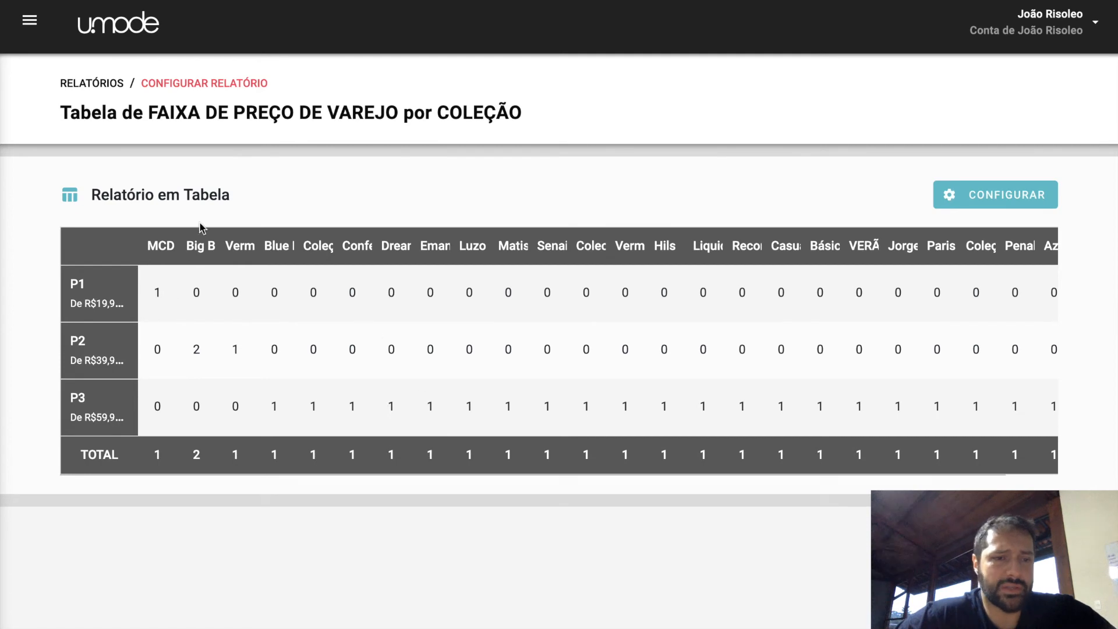
- Return to the collections and associate the DESENVOLVIMENTO DE PRODUTO workflow with the Azul Marinho collection
left_click(31, 23)
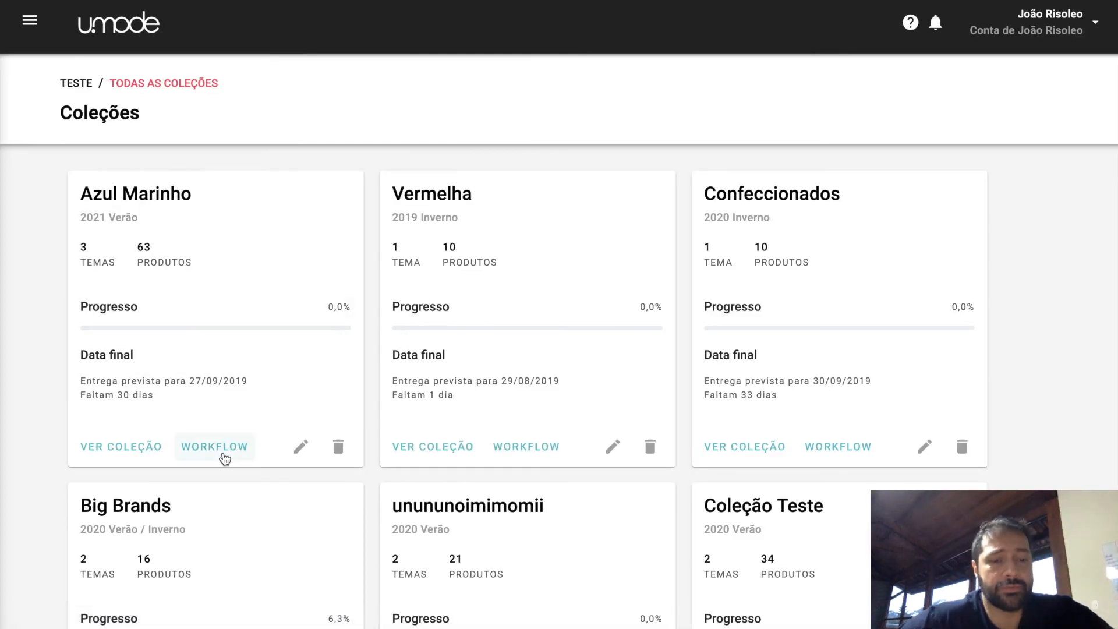
left_click(225, 456)
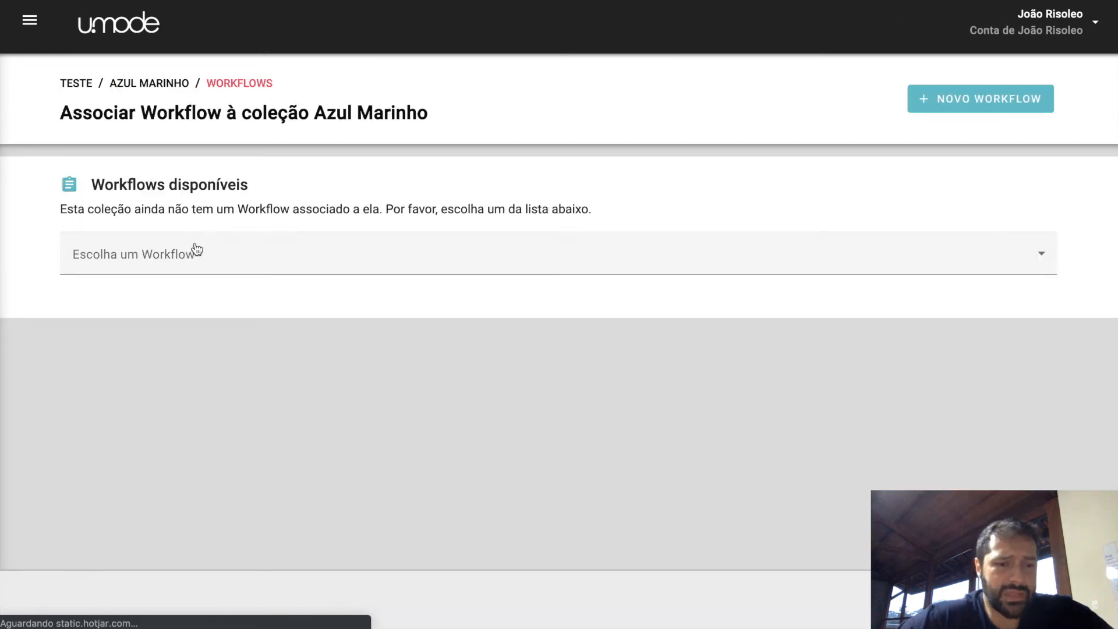
left_click(194, 256)
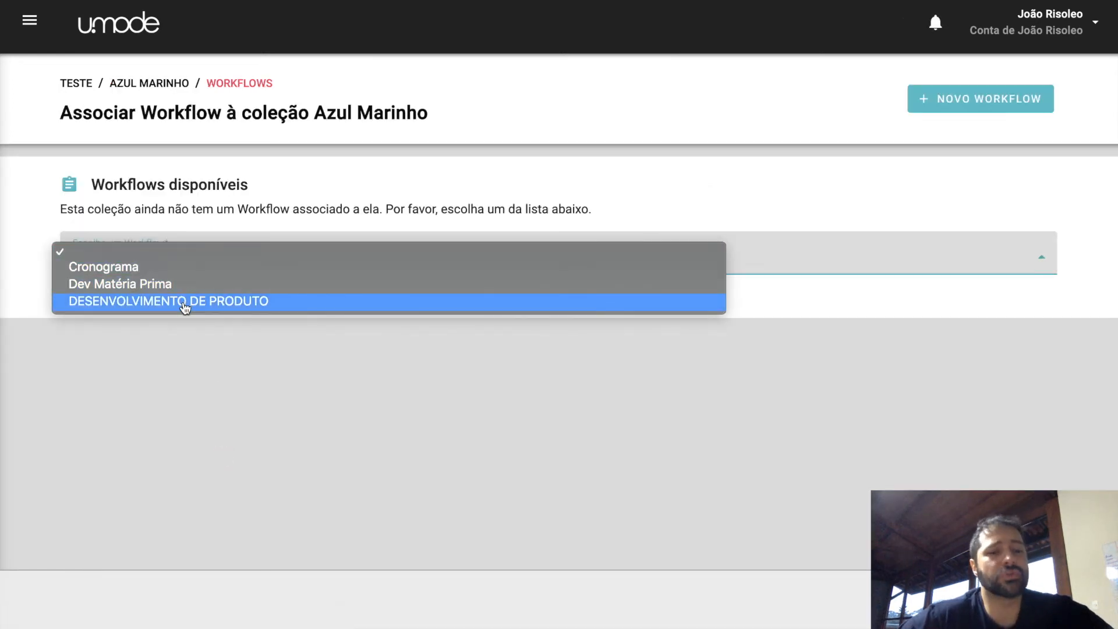
left_click(184, 303)
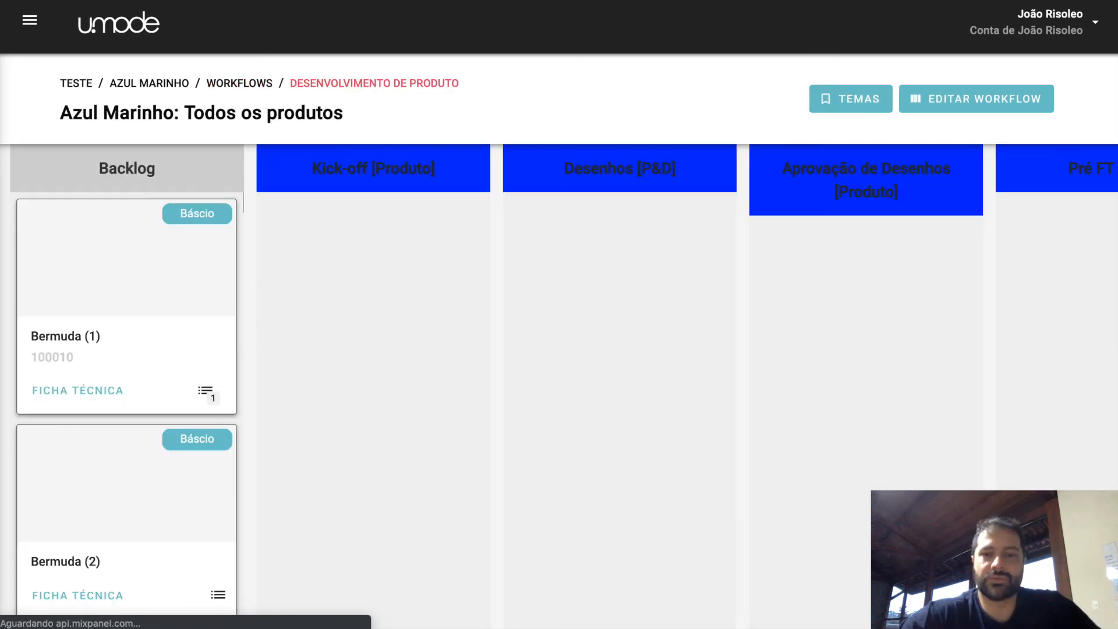
scroll(792, 432, "right", 20)
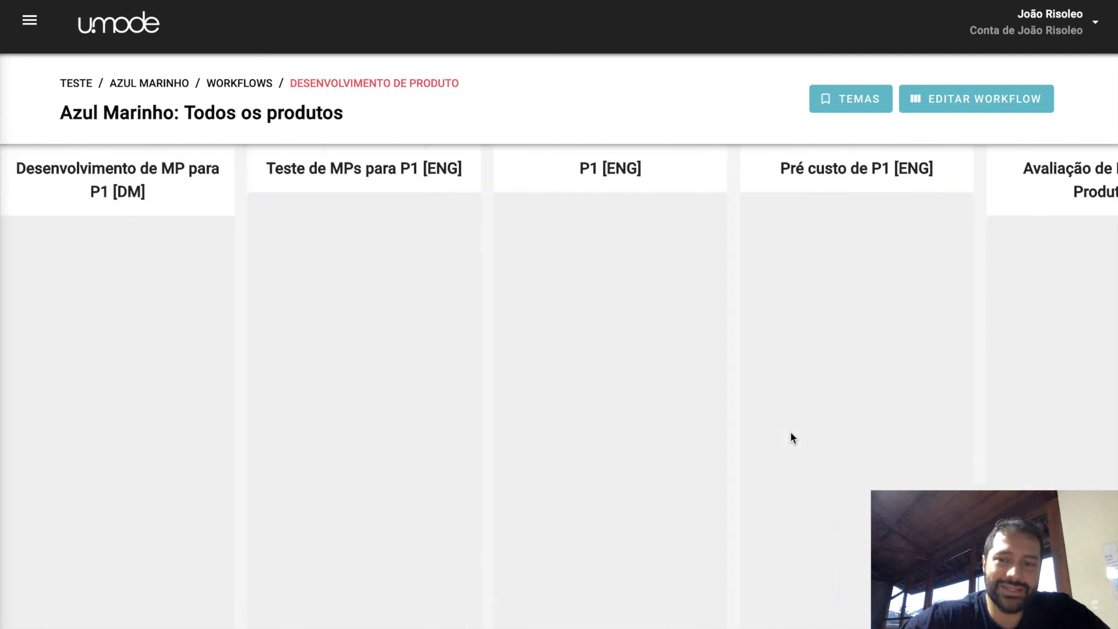
scroll(791, 432, "left", 20)
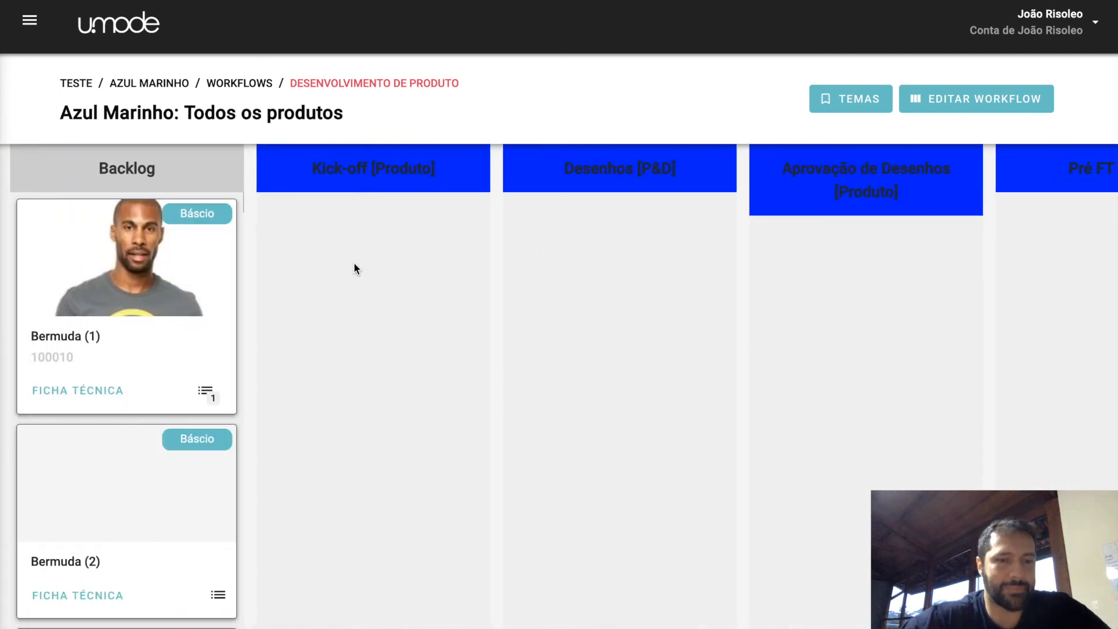
- Move Bermuda (1) through Bermuda (5) from Backlog to Kick-off [Produto], and Bermuda (5) on to Desenhos [P&D]
left_click_drag(141, 260, 338, 281)
left_click_drag(114, 281, 344, 468)
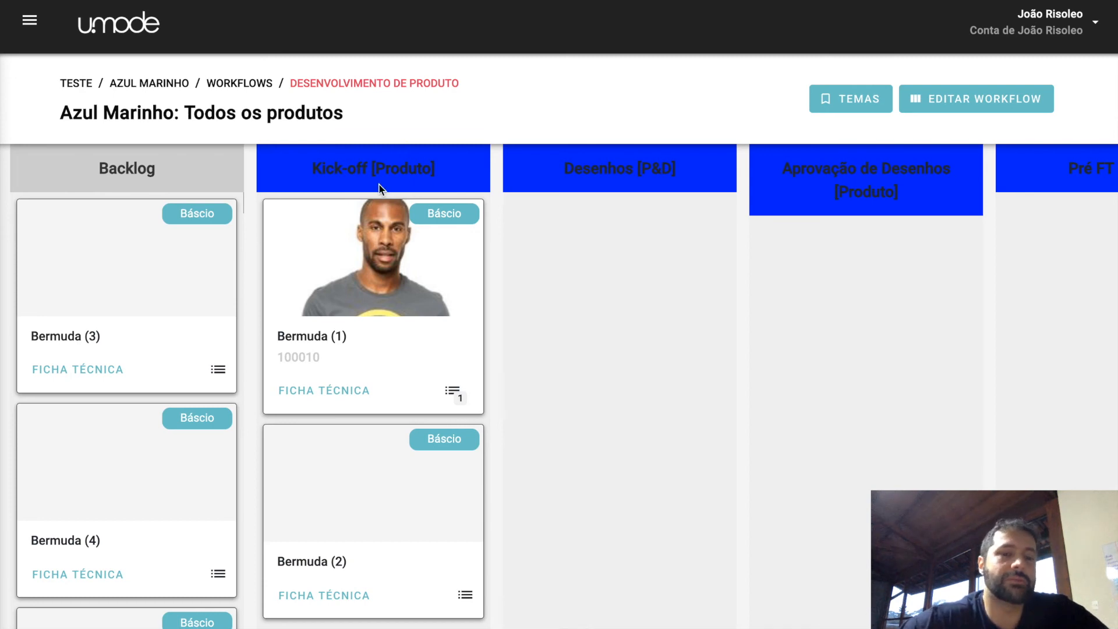
left_click_drag(142, 279, 327, 278)
left_click_drag(175, 274, 332, 261)
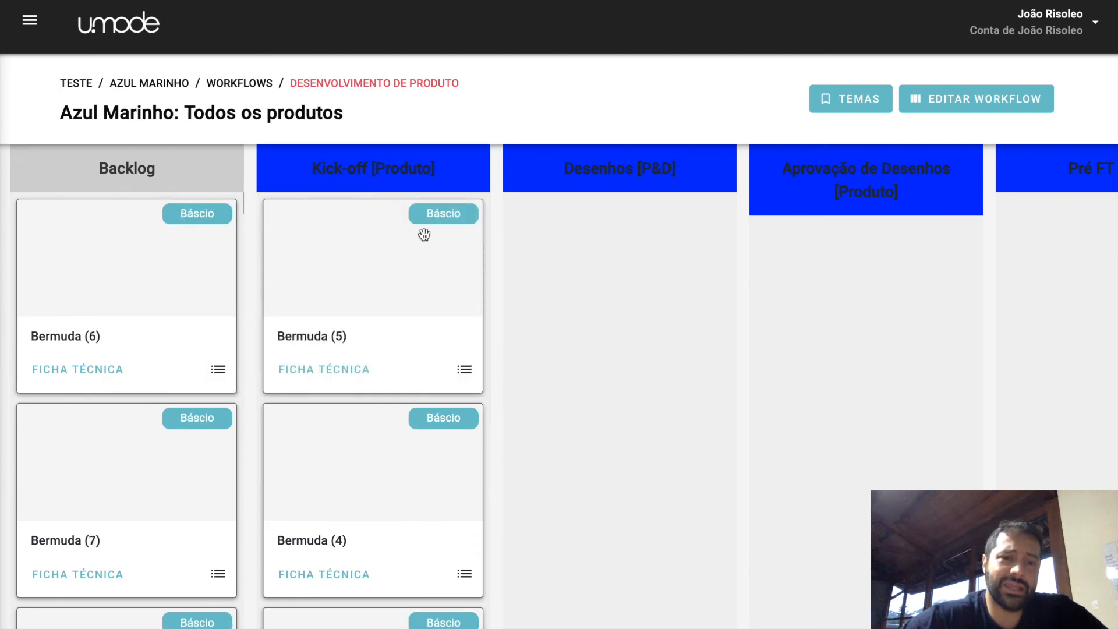
left_click_drag(419, 276, 656, 267)
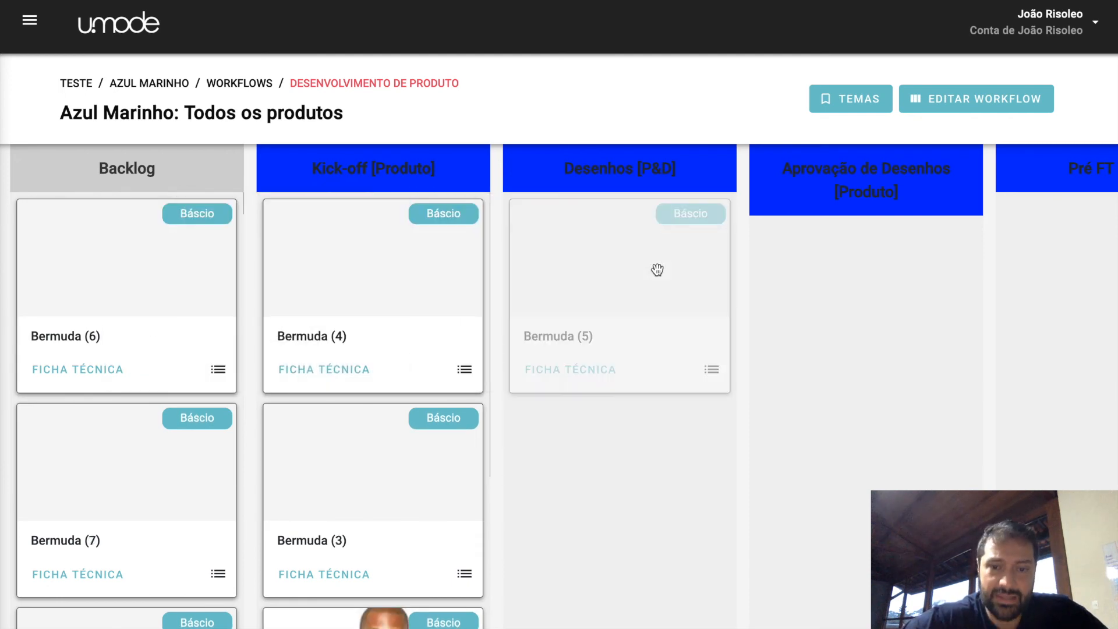